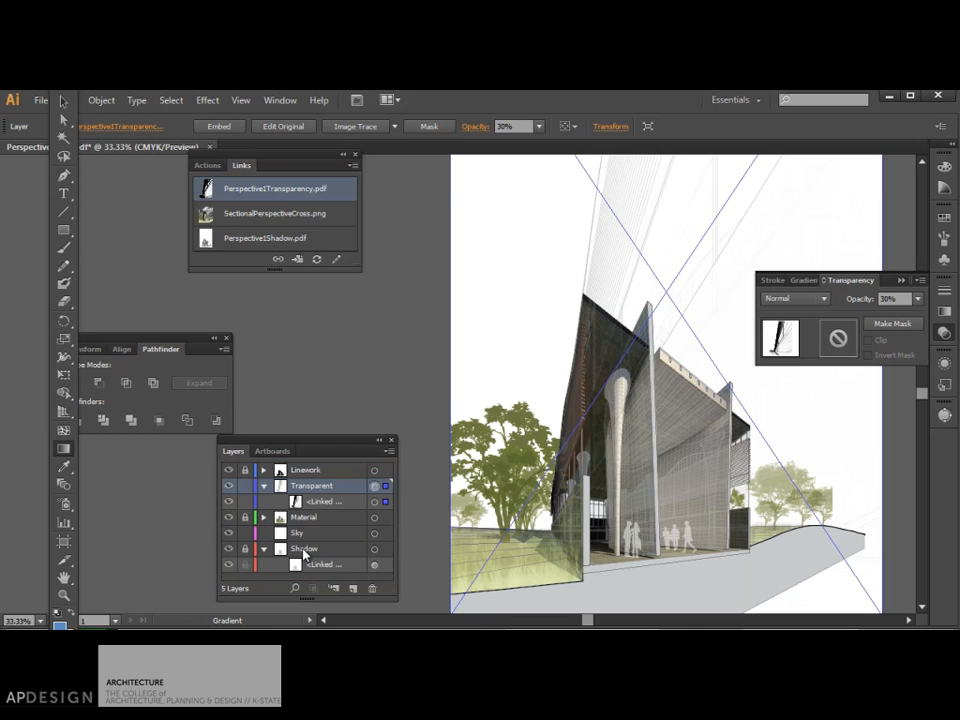
Unlock the Shadow layer and its linked image, and move the layer above the Sky layer
{"action": "left_click", "coordinate": [301, 553]}
{"action": "left_click", "coordinate": [245, 550]}
{"action": "left_click", "coordinate": [245, 565]}
{"action": "left_click", "coordinate": [290, 552]}
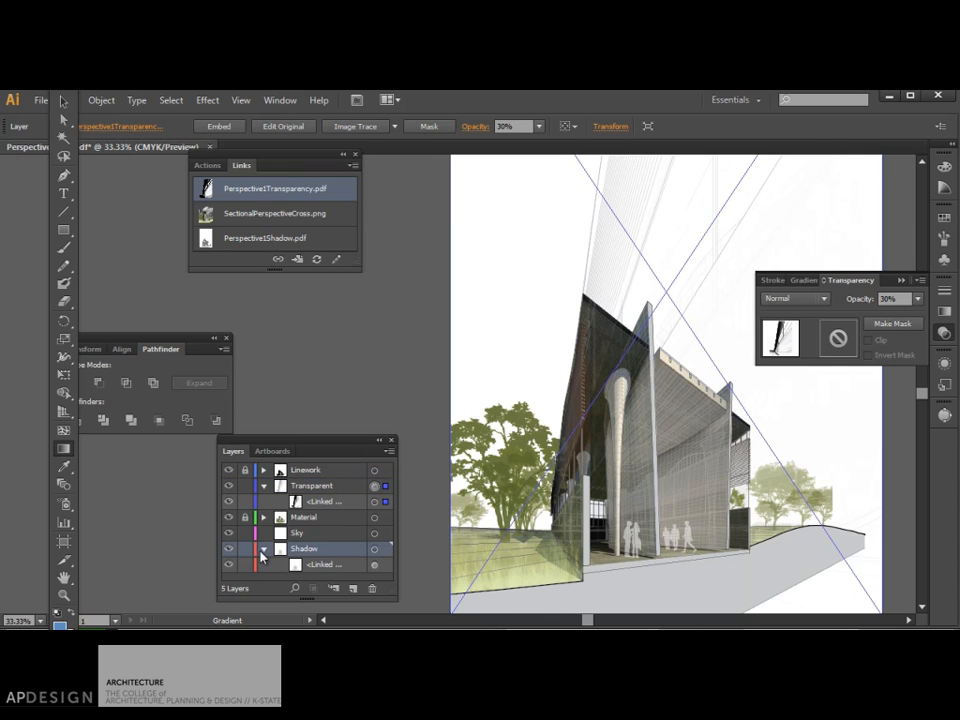
{"action": "left_click", "coordinate": [265, 551]}
{"action": "left_click_drag", "start_coordinate": [304, 549], "coordinate": [304, 528]}
Draw a blue rectangle without stroke covering the whole artboard on the Sky layer
{"action": "left_click", "coordinate": [305, 556]}
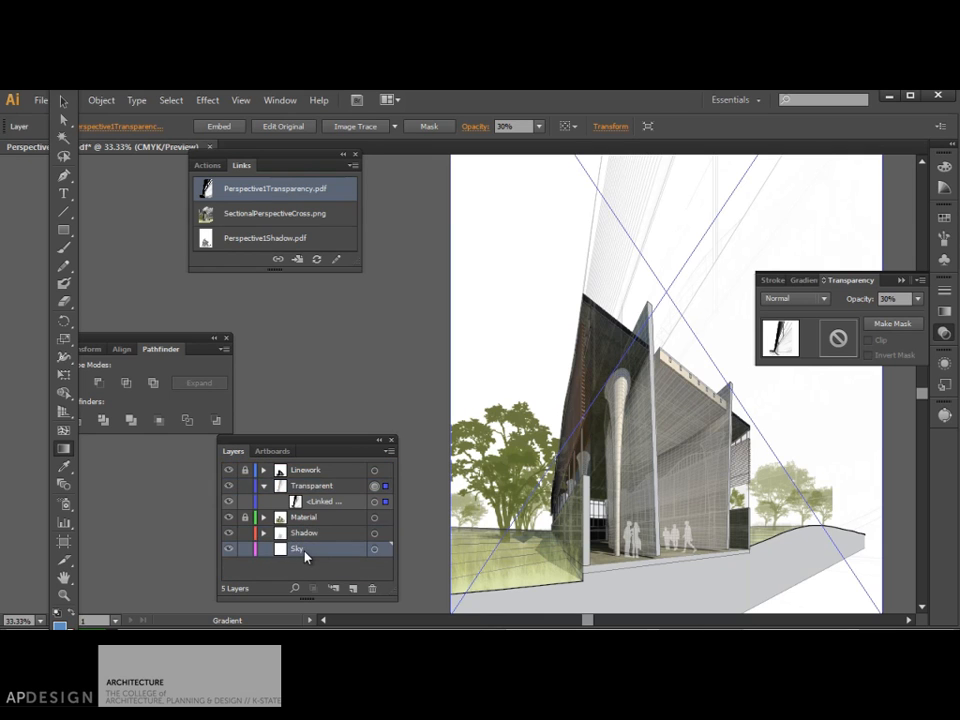
{"action": "left_click", "coordinate": [375, 551]}
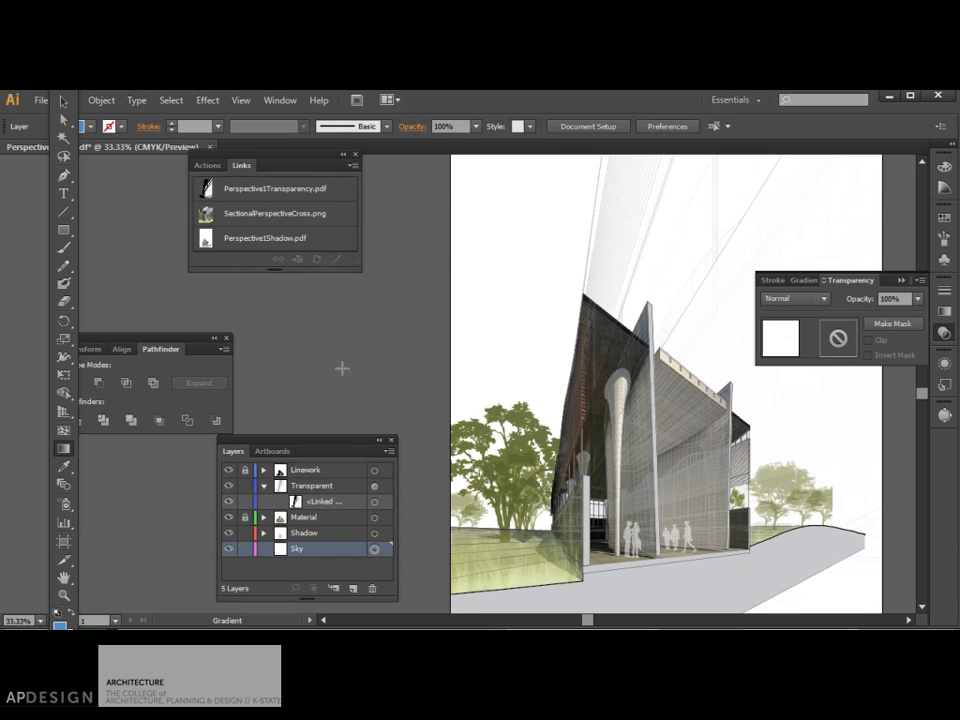
{"action": "left_click", "coordinate": [63, 229]}
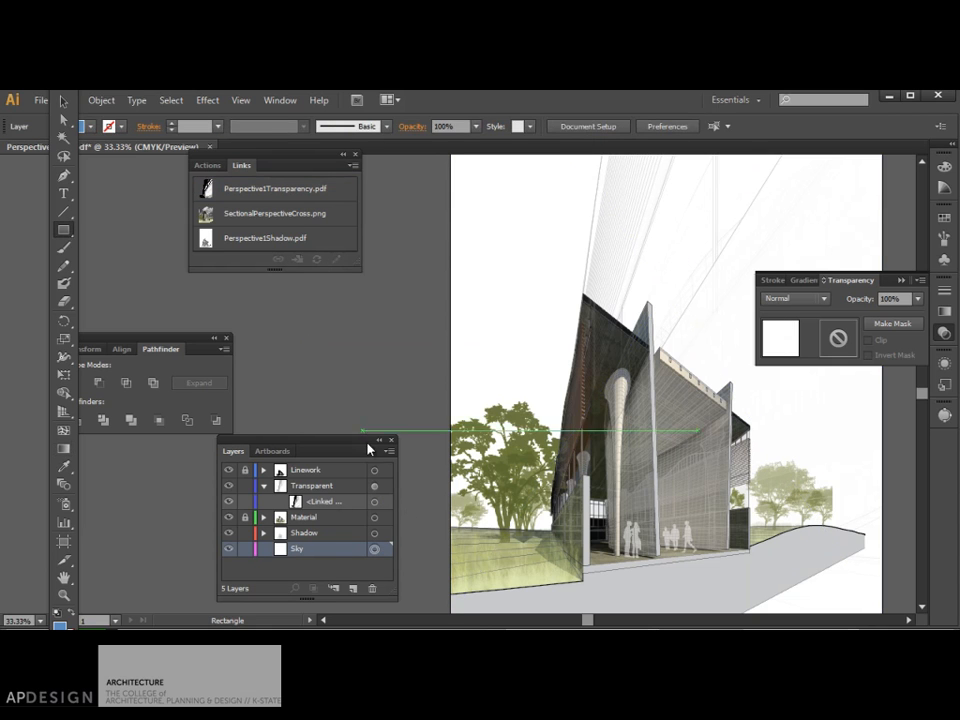
{"action": "scroll", "coordinate": [456, 537], "scroll_direction": "down", "scroll_amount": 3}
{"action": "left_click_drag", "start_coordinate": [451, 526], "coordinate": [881, 371]}
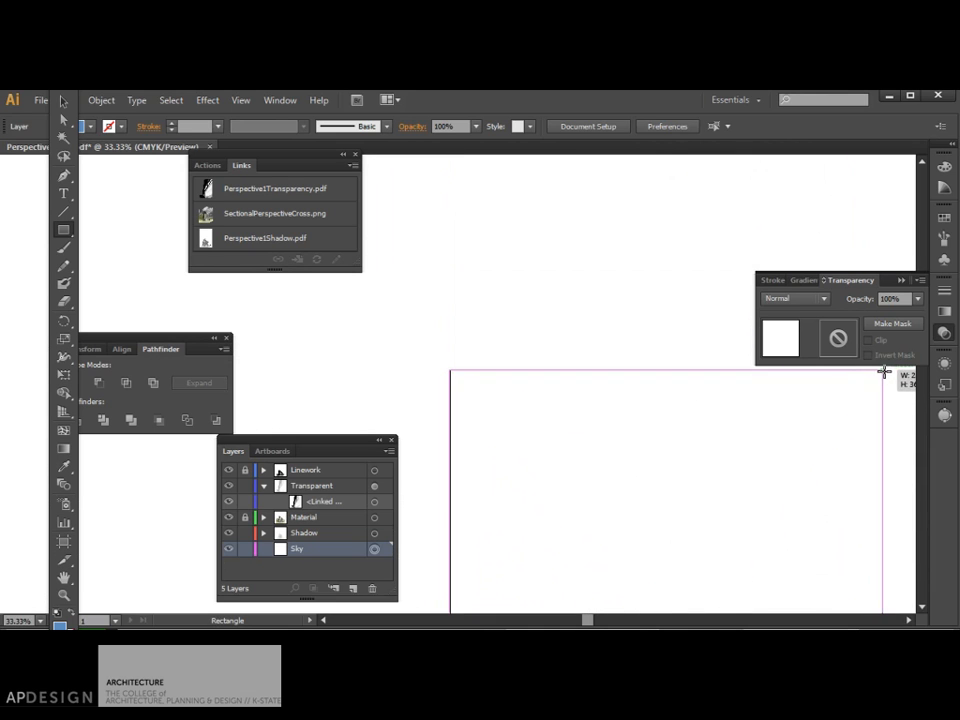
{"action": "left_click", "coordinate": [63, 101]}
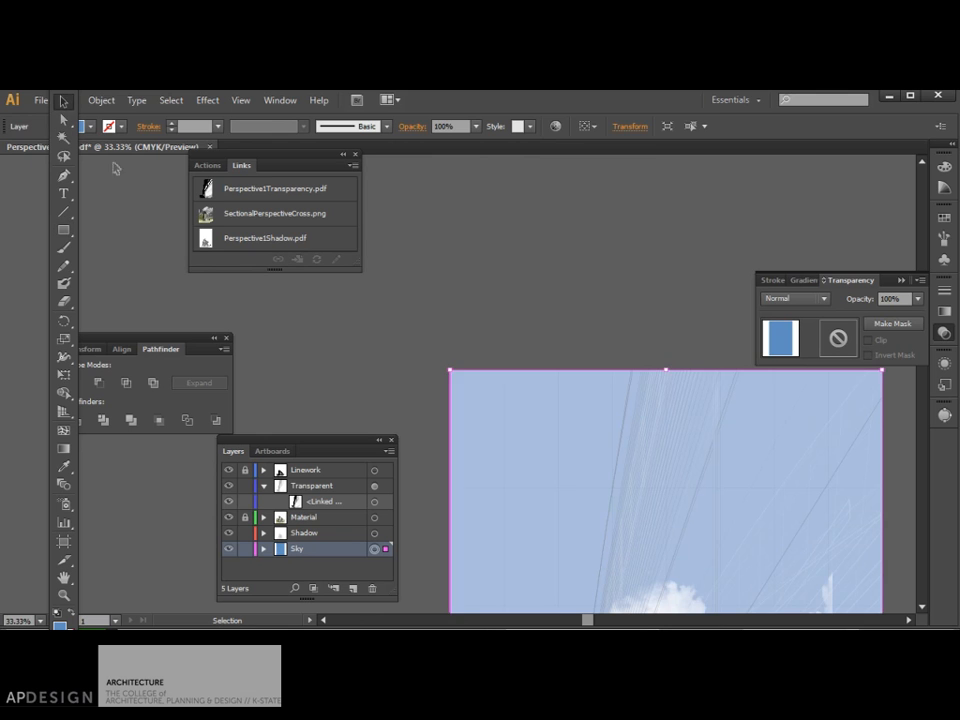
{"action": "left_click", "coordinate": [372, 368]}
{"action": "scroll", "coordinate": [383, 368], "scroll_direction": "up", "scroll_amount": 5}
{"action": "scroll", "coordinate": [383, 368], "scroll_direction": "down", "scroll_amount": 8}
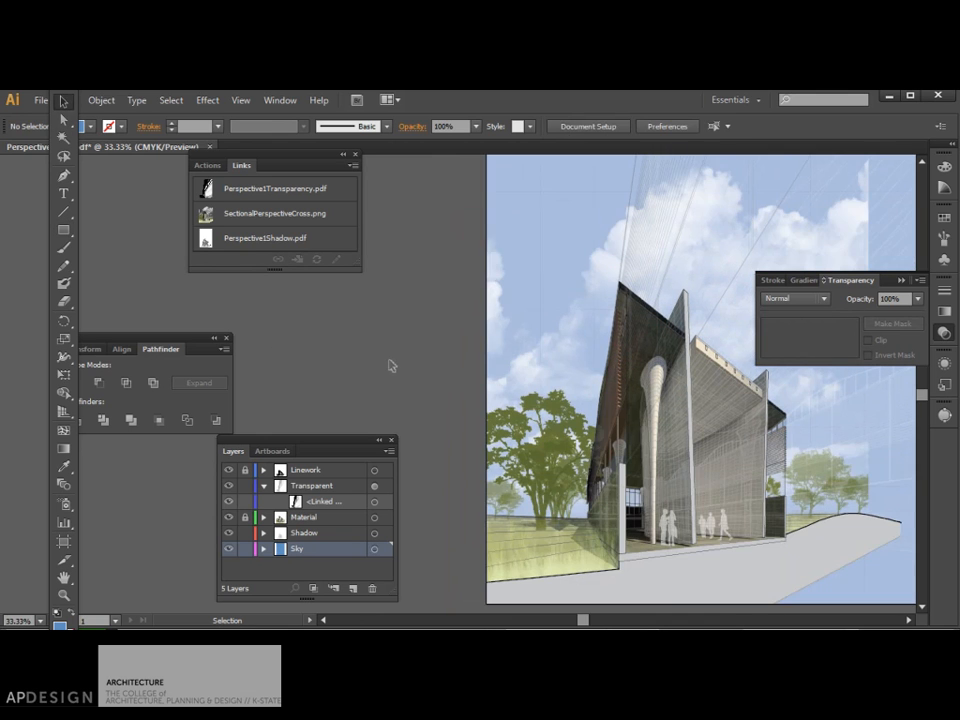
Narrow the linked Perspective1Transparency image by pulling its right edge inward to the end of the ground section
{"action": "scroll", "coordinate": [810, 450], "scroll_direction": "up", "scroll_amount": 3}
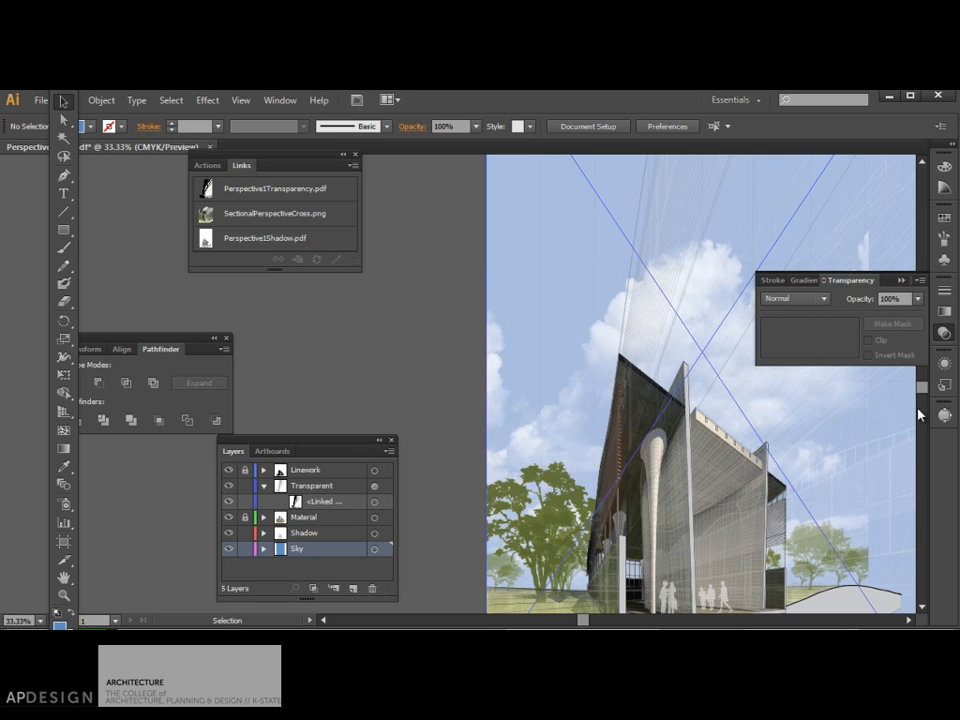
{"action": "scroll", "coordinate": [825, 519], "scroll_direction": "down", "scroll_amount": 4}
{"action": "scroll", "coordinate": [825, 517], "scroll_direction": "right", "scroll_amount": 3}
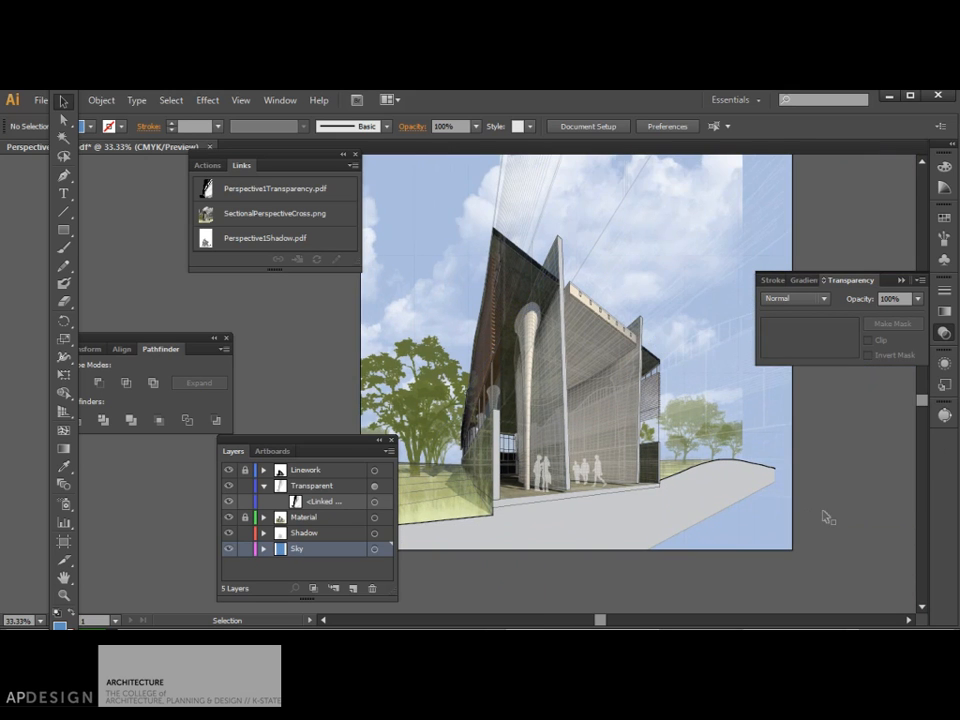
{"action": "left_click", "coordinate": [790, 500]}
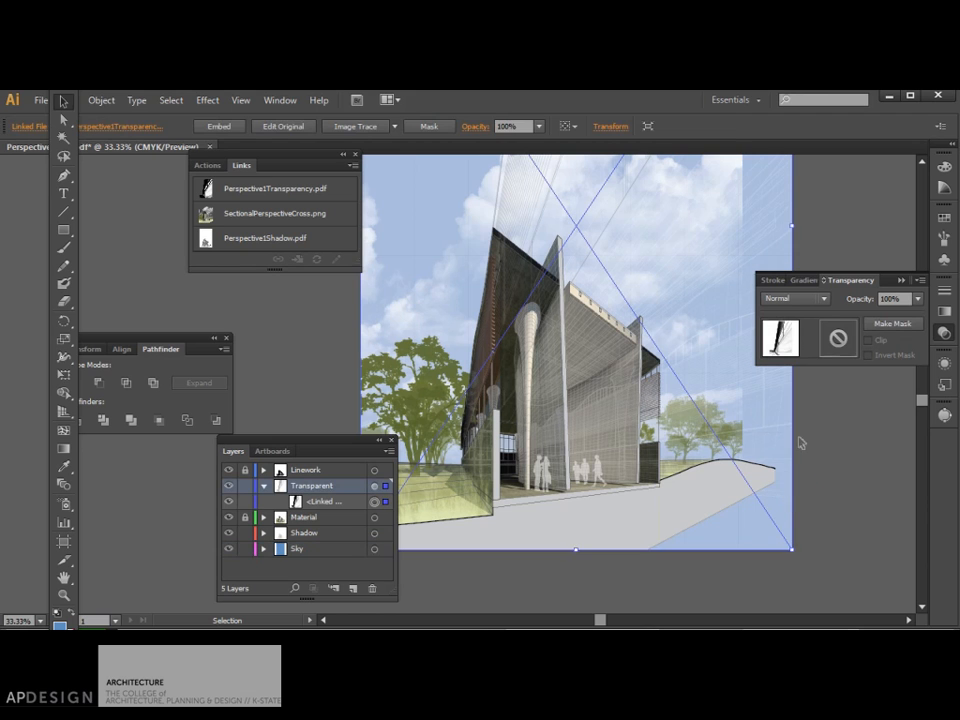
{"action": "scroll", "coordinate": [801, 444], "scroll_direction": "up", "scroll_amount": 1}
{"action": "left_click_drag", "start_coordinate": [792, 262], "coordinate": [775, 265]}
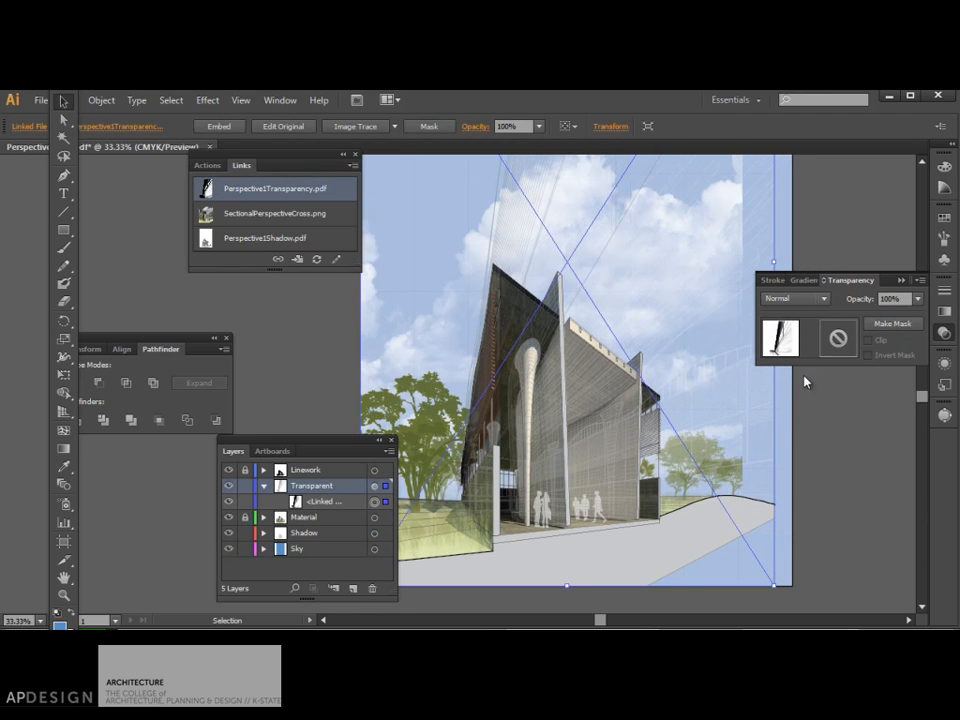
{"action": "left_click", "coordinate": [820, 425]}
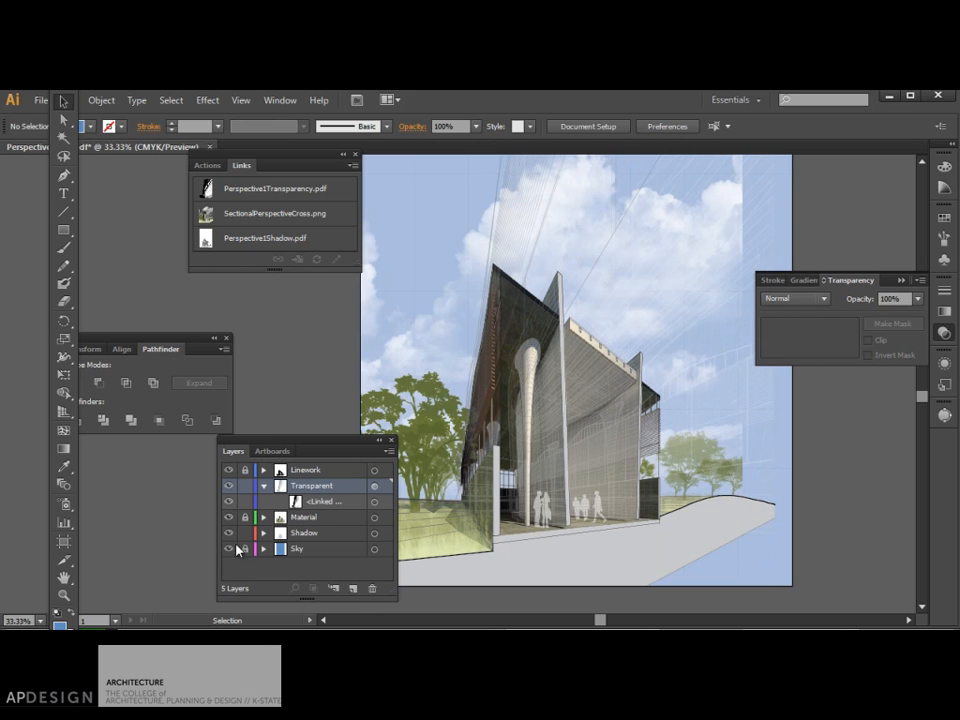
Lock the Shadow and Transparent layers
{"action": "left_click", "coordinate": [767, 584]}
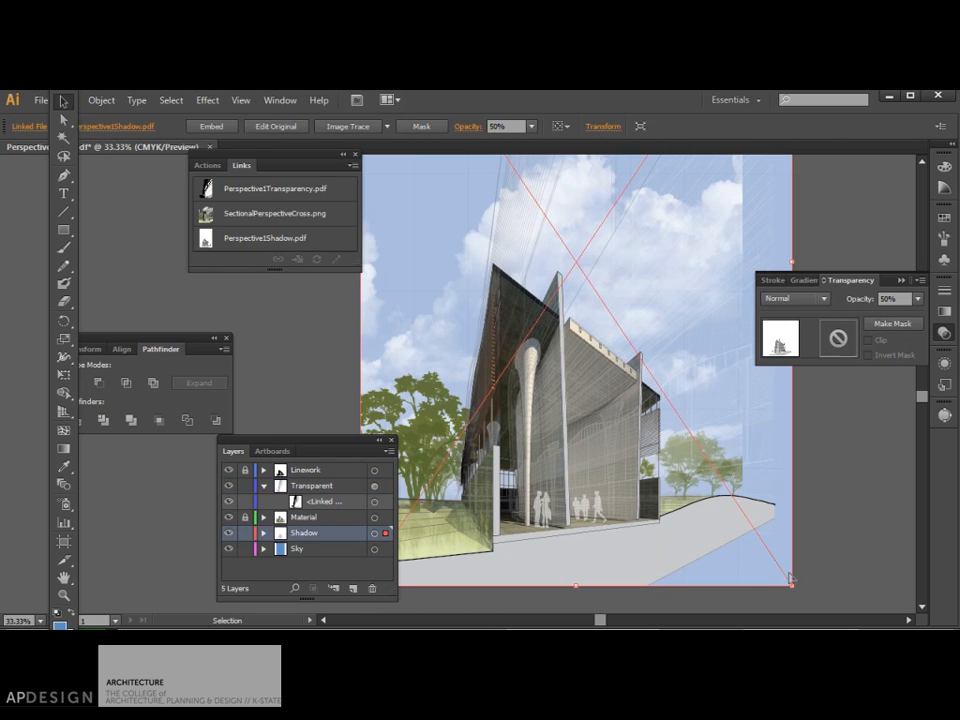
{"action": "left_click", "coordinate": [767, 582]}
{"action": "left_click", "coordinate": [245, 533]}
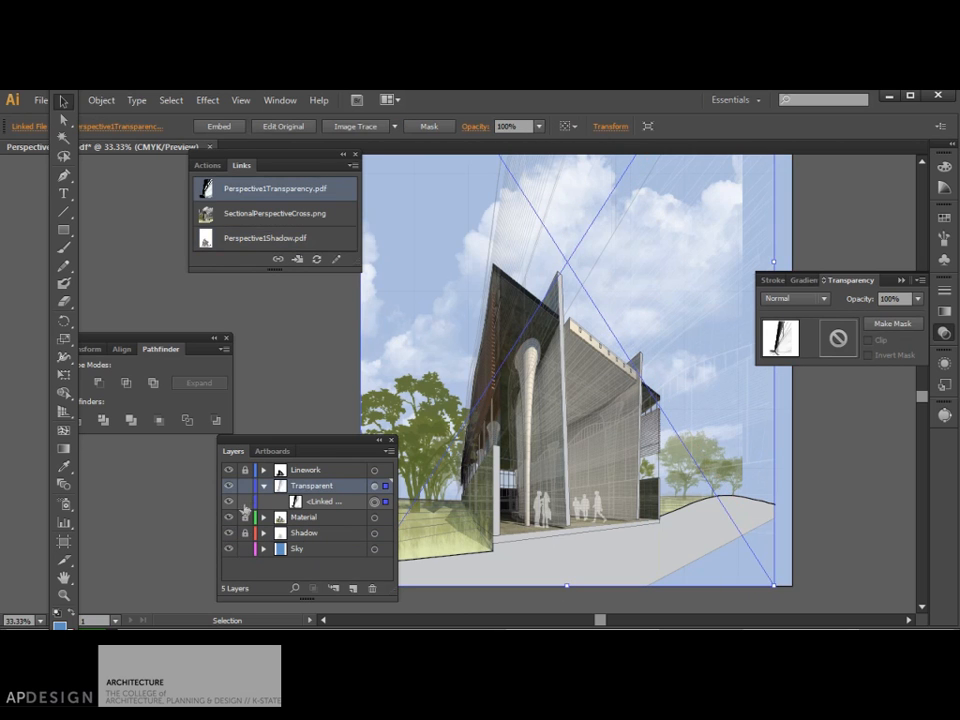
{"action": "left_click", "coordinate": [245, 486]}
Apply a linear white-to-blue gradient fill to the sky rectangle
{"action": "left_click", "coordinate": [687, 588]}
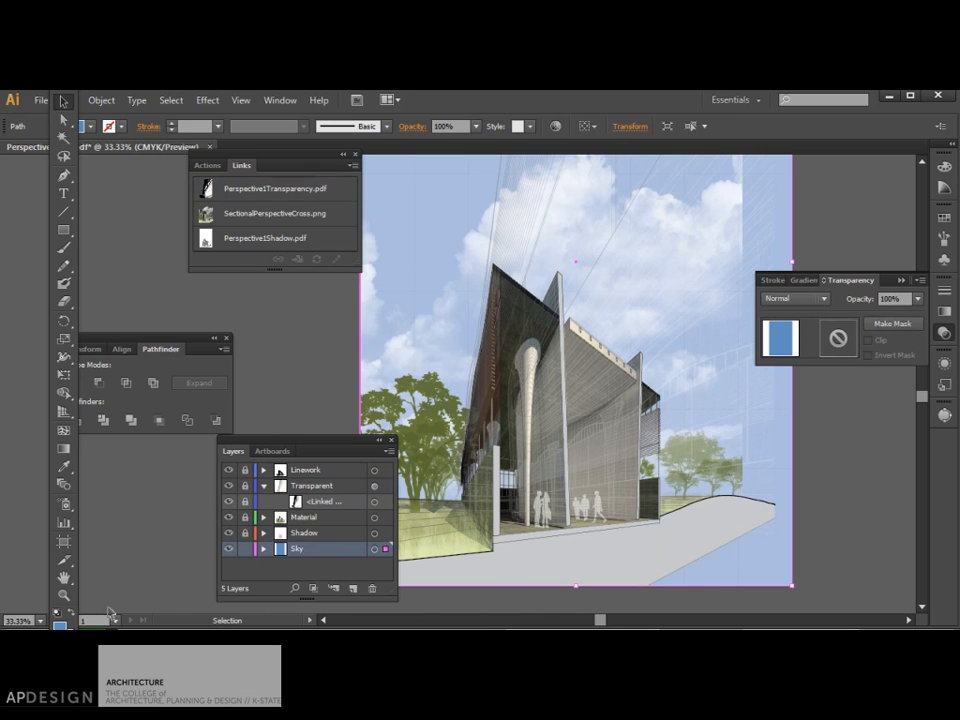
{"action": "left_click", "coordinate": [63, 449]}
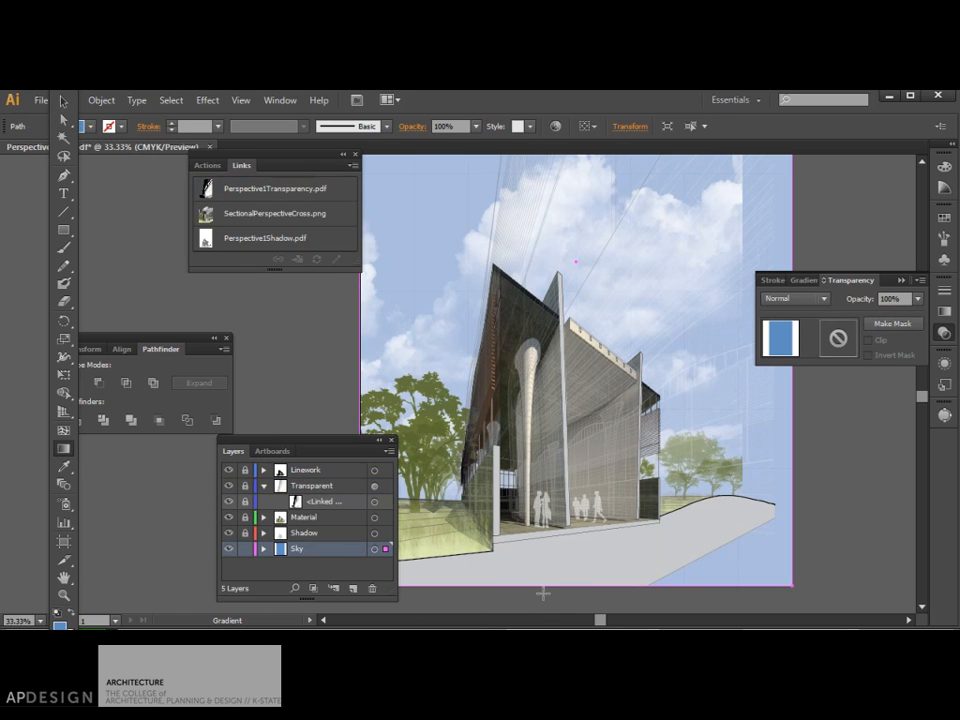
{"action": "left_click_drag", "start_coordinate": [543, 586], "coordinate": [557, 238]}
{"action": "scroll", "coordinate": [556, 241], "scroll_direction": "down", "scroll_amount": 5}
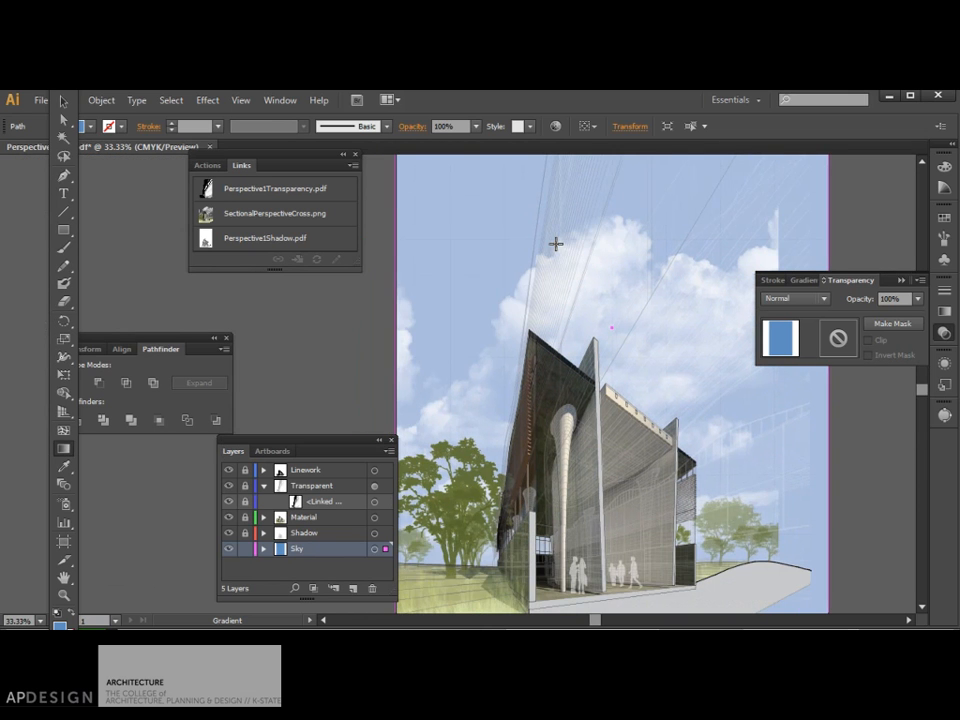
{"action": "double_click", "coordinate": [63, 452]}
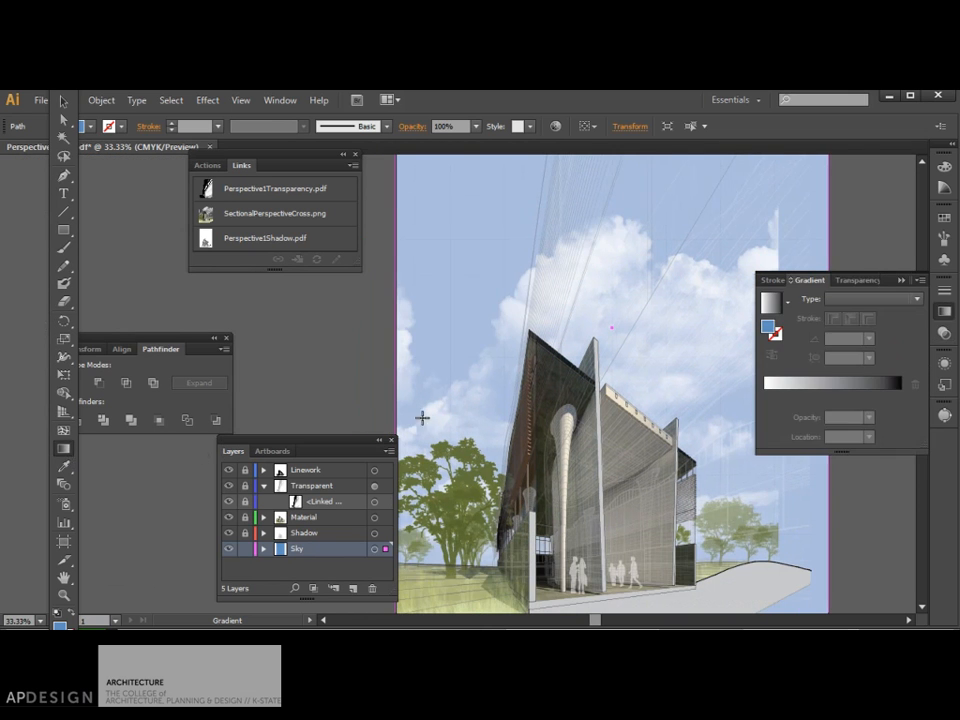
{"action": "left_click", "coordinate": [901, 390]}
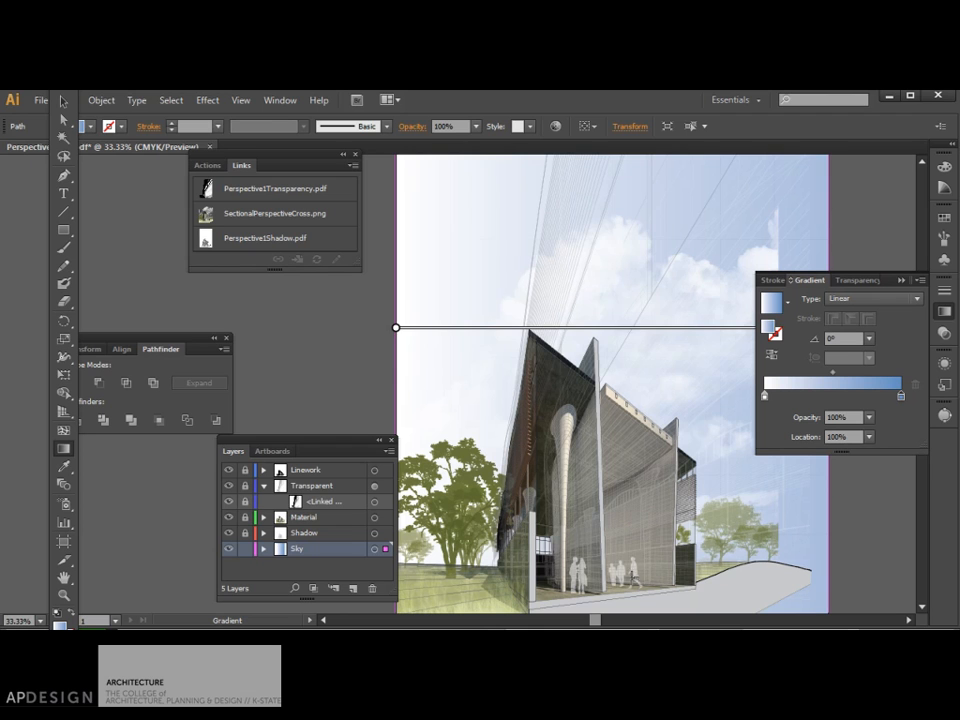
Redirect the sky gradient almost vertically, at about 89.2°, running from white near the ground to blue above the roof
{"action": "mouse_move", "coordinate": [405, 339]}
{"action": "mouse_move", "coordinate": [396, 330]}
{"action": "left_mouse_down"}
{"action": "mouse_move", "coordinate": [435, 450]}
{"action": "mouse_move", "coordinate": [436, 319]}
{"action": "mouse_move", "coordinate": [474, 238]}
{"action": "mouse_move", "coordinate": [460, 327]}
{"action": "left_mouse_up"}
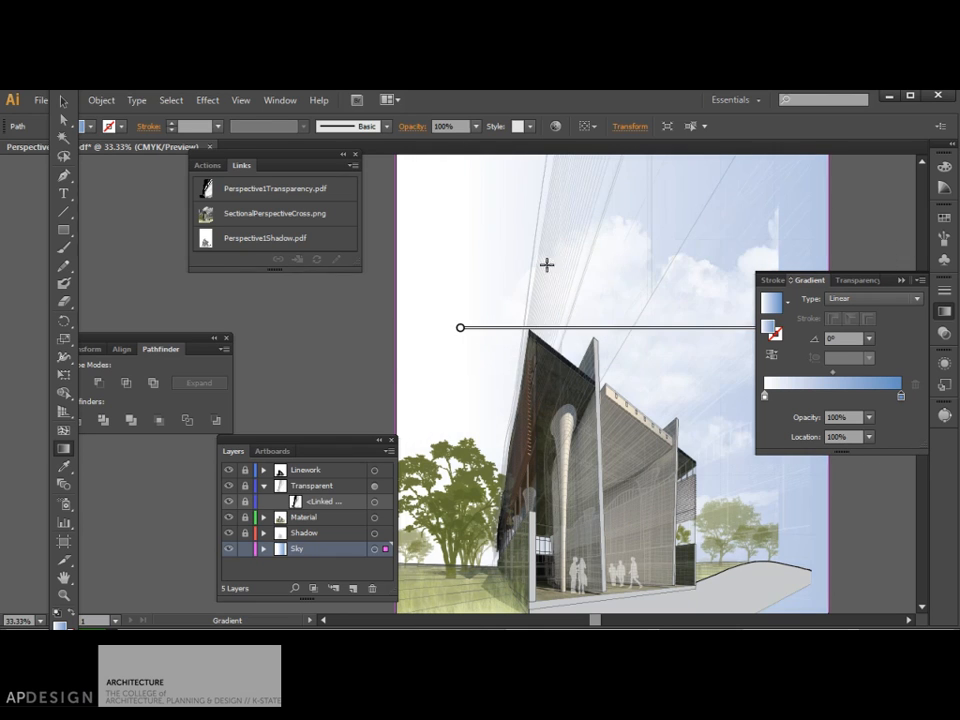
{"action": "left_click_drag", "start_coordinate": [603, 608], "coordinate": [593, 203]}
{"action": "mouse_move", "coordinate": [607, 228]}
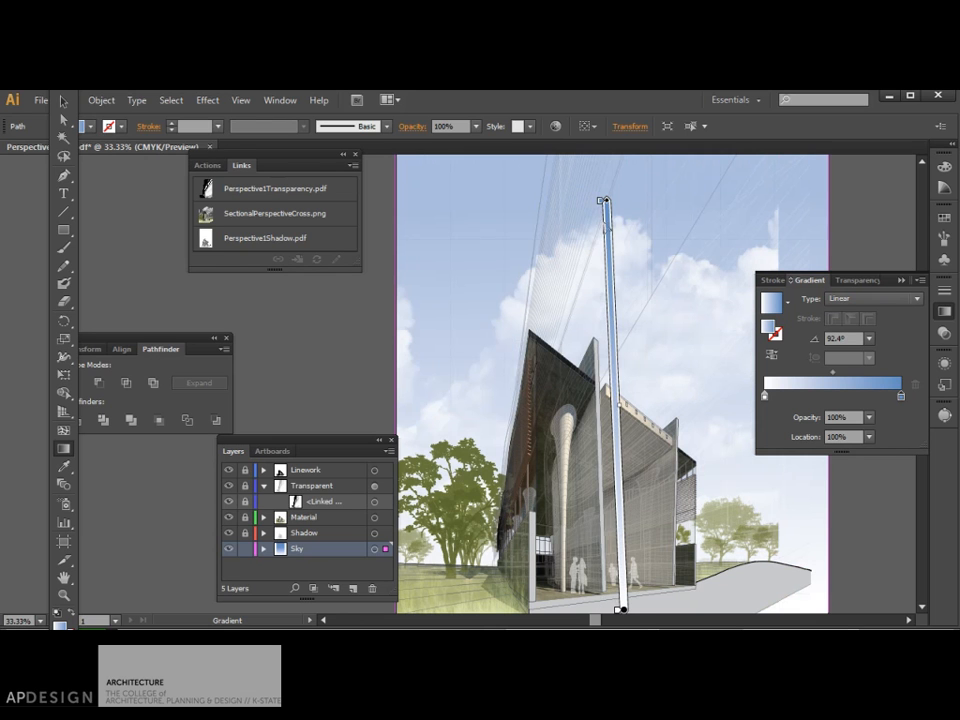
{"action": "left_click_drag", "start_coordinate": [590, 606], "coordinate": [589, 236]}
{"action": "scroll", "coordinate": [589, 236], "scroll_direction": "down", "scroll_amount": 5}
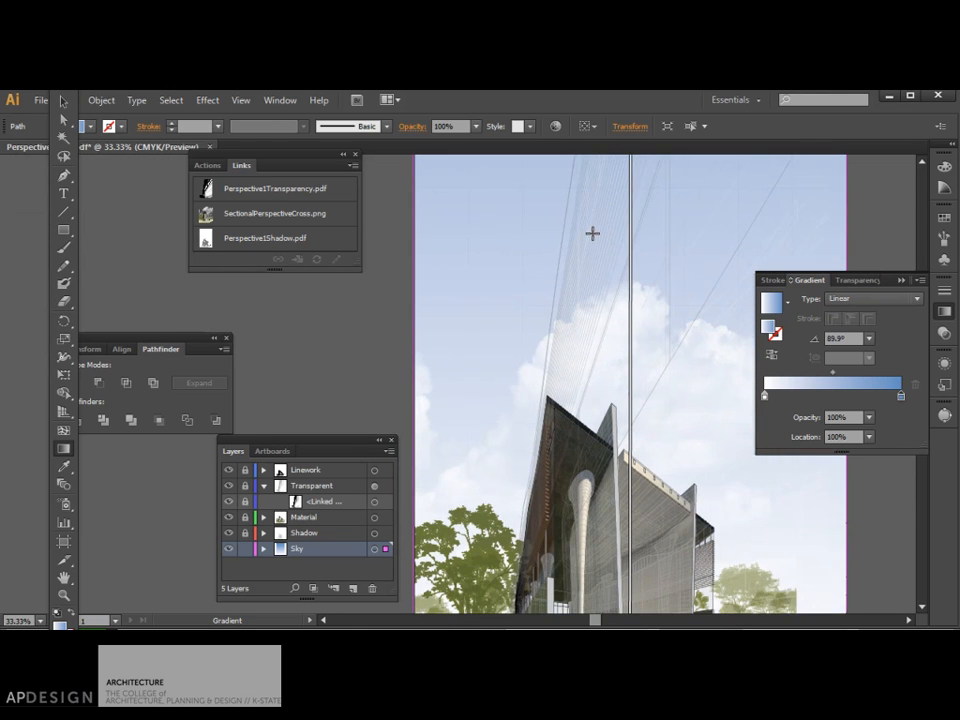
{"action": "left_click_drag", "start_coordinate": [603, 498], "coordinate": [606, 235]}
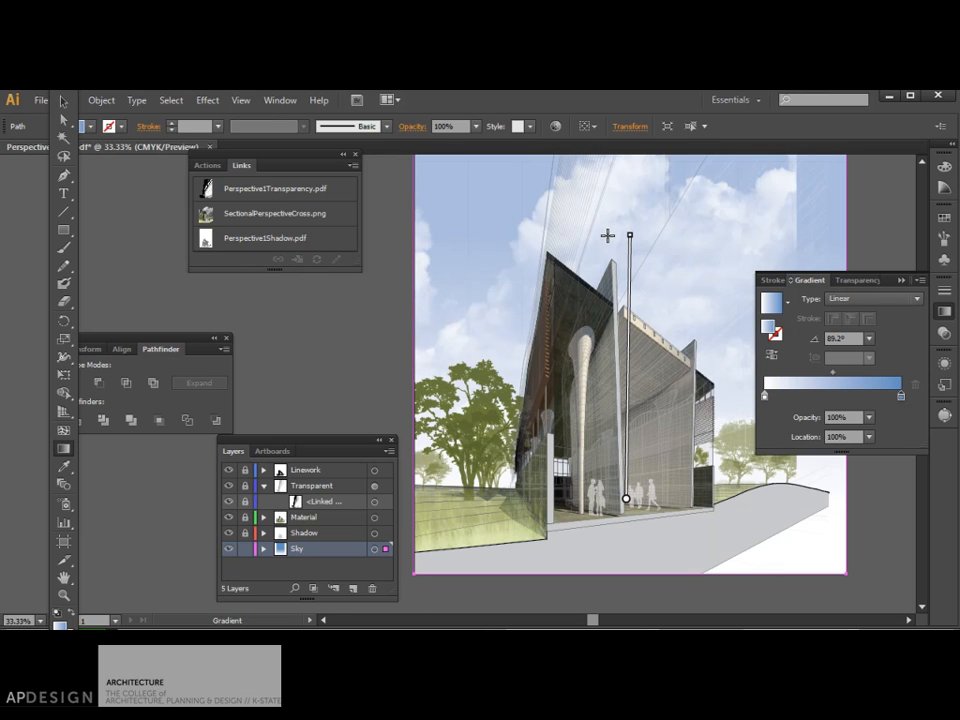
{"action": "scroll", "coordinate": [610, 300], "scroll_direction": "down", "scroll_amount": 3}
{"action": "left_click", "coordinate": [63, 101]}
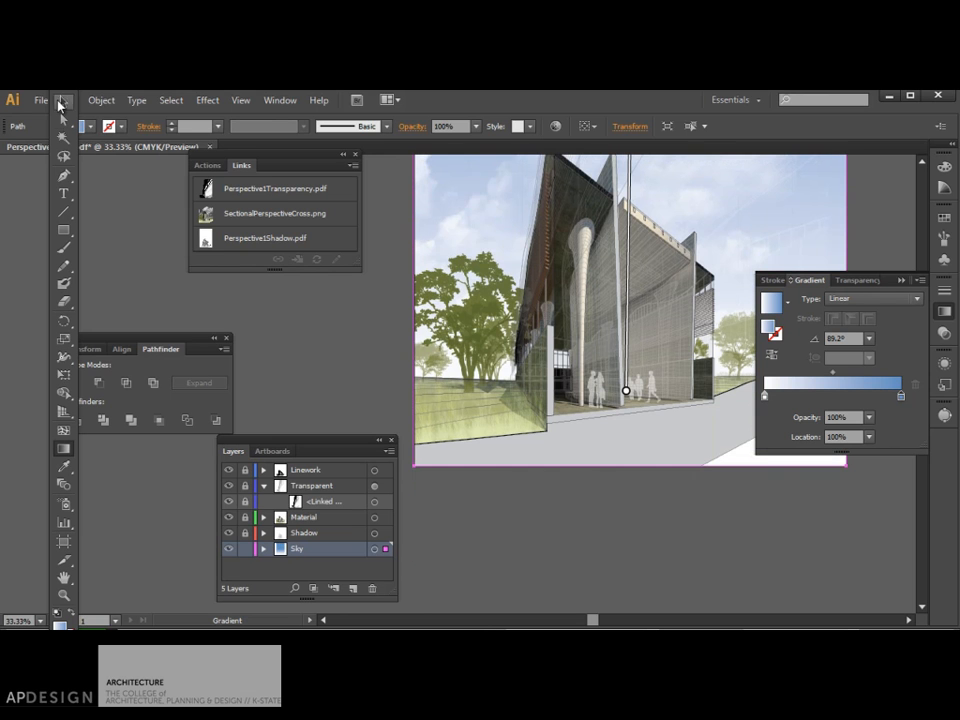
{"action": "left_click", "coordinate": [272, 357]}
{"action": "scroll", "coordinate": [410, 360], "scroll_direction": "up", "scroll_amount": 5}
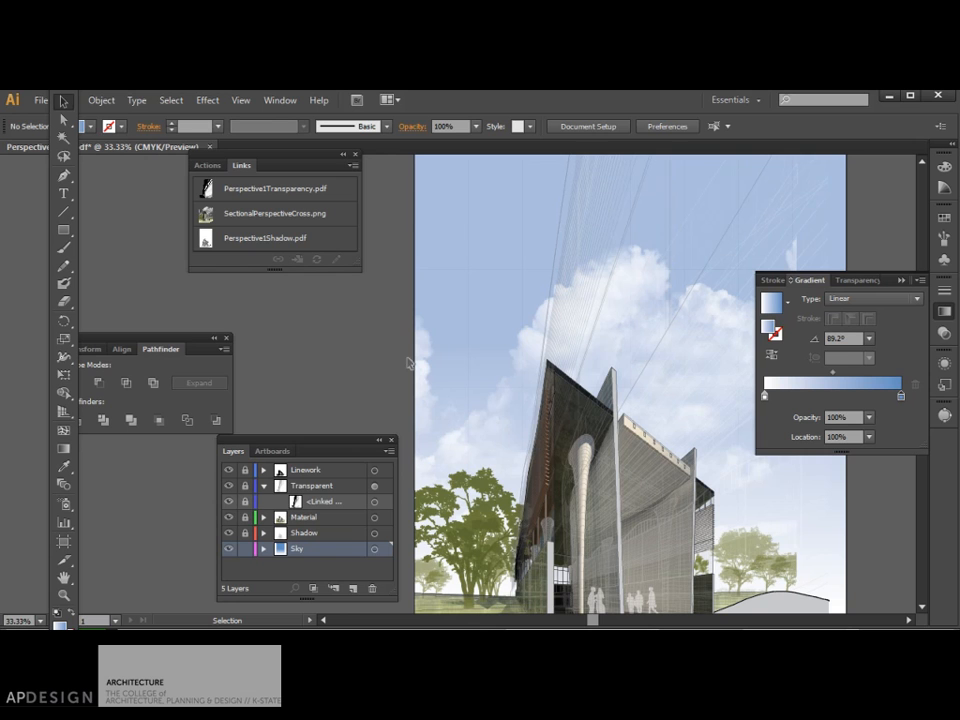
{"action": "scroll", "coordinate": [408, 363], "scroll_direction": "down", "scroll_amount": 2}
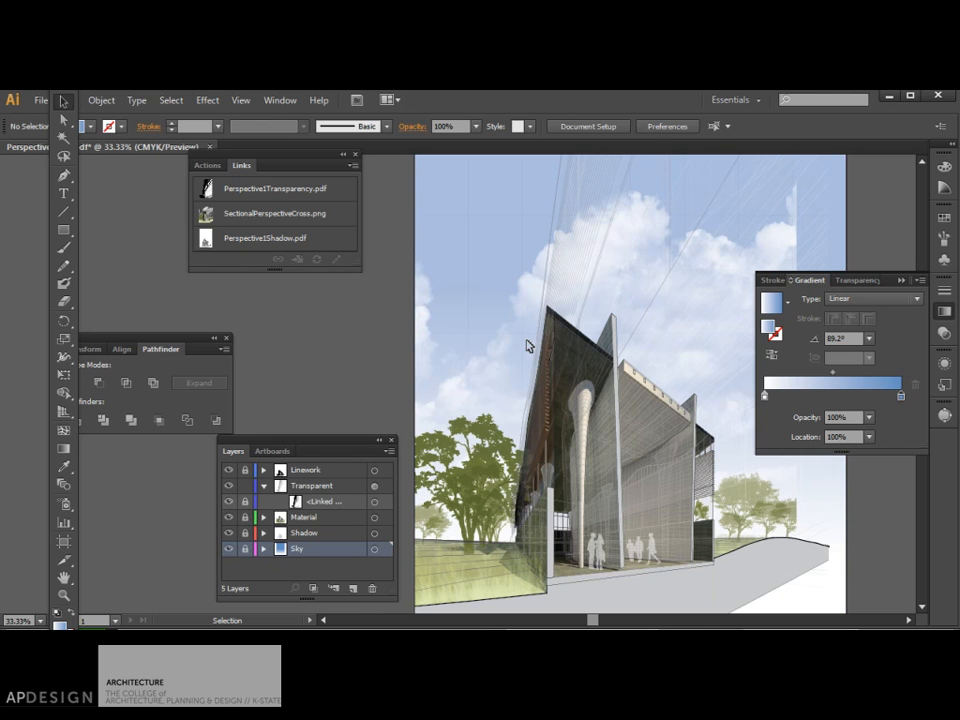
Unlock the Transparent layer and nudge its linked image slightly to the right
{"action": "key", "text": "shift"}
{"action": "left_click", "coordinate": [245, 501]}
{"action": "left_click", "coordinate": [264, 485]}
{"action": "left_click", "coordinate": [374, 485]}
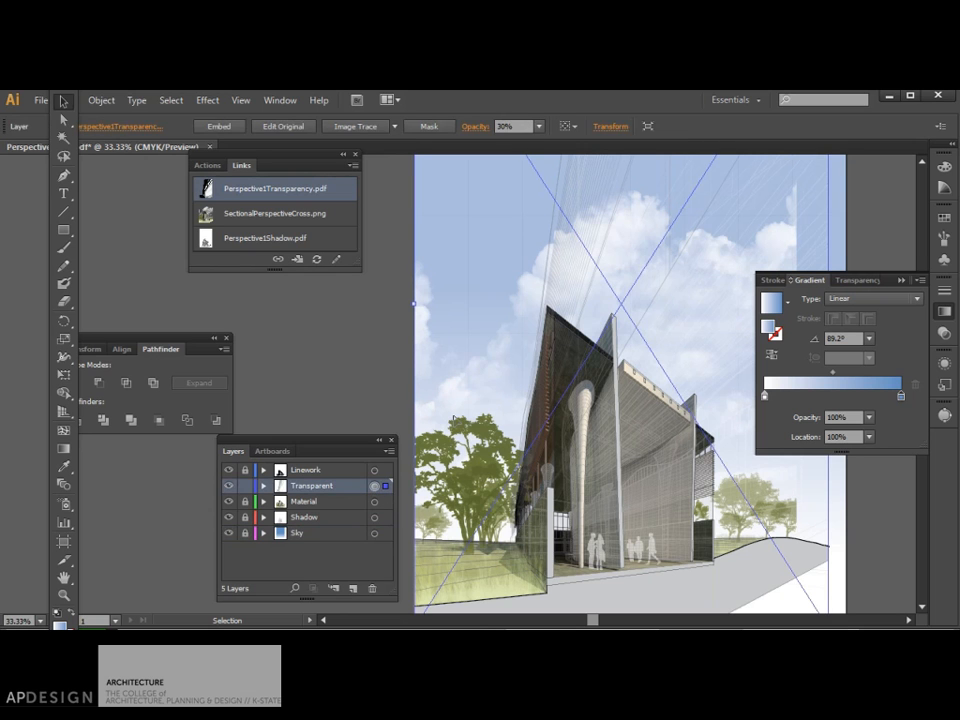
{"action": "key", "text": "shift+Right"}
{"action": "key", "text": "shift+Right"}
{"action": "key", "text": "shift+Right"}
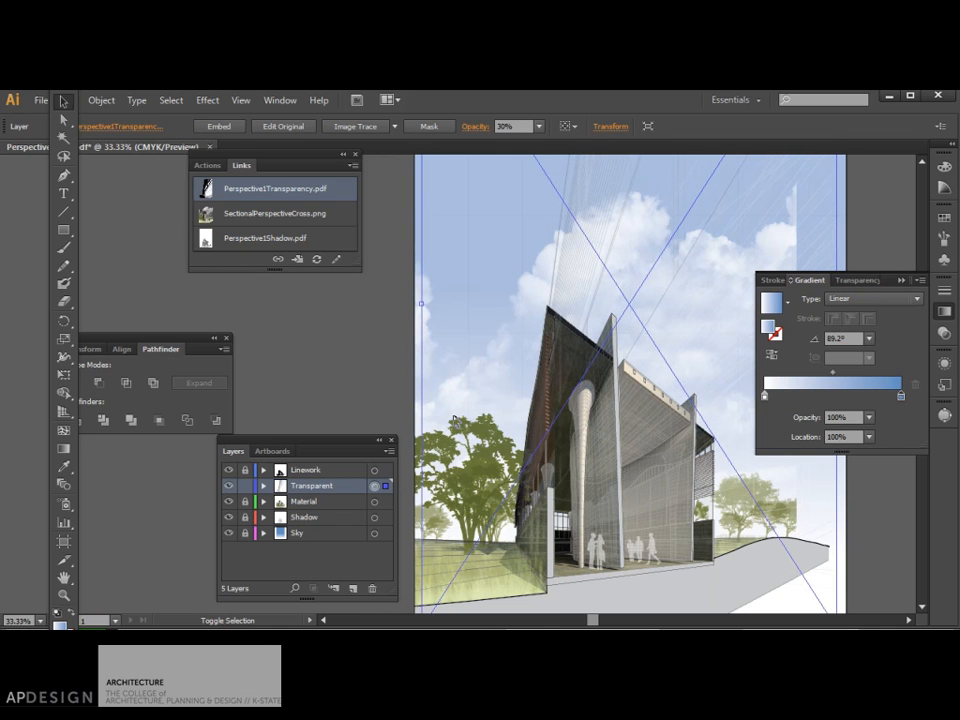
{"action": "key", "text": "shift+Left"}
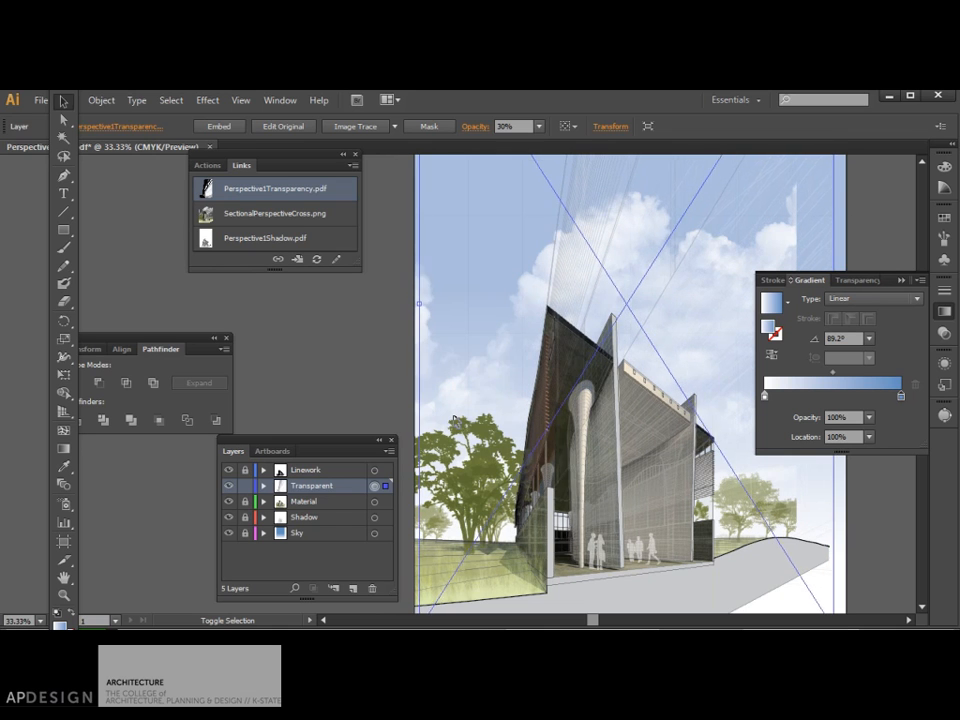
Fine-tune the transparency image's alignment with the building by one more large nudge to the right
{"action": "scroll", "coordinate": [453, 420], "scroll_direction": "up", "scroll_amount": 2}
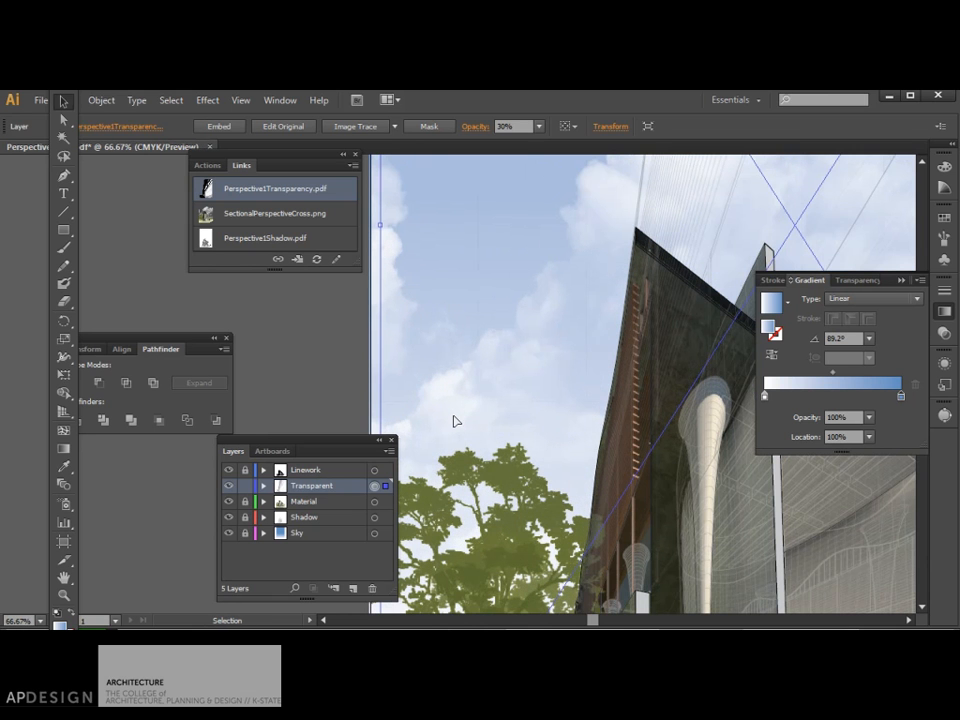
{"action": "scroll", "coordinate": [453, 420], "scroll_direction": "down", "scroll_amount": 4}
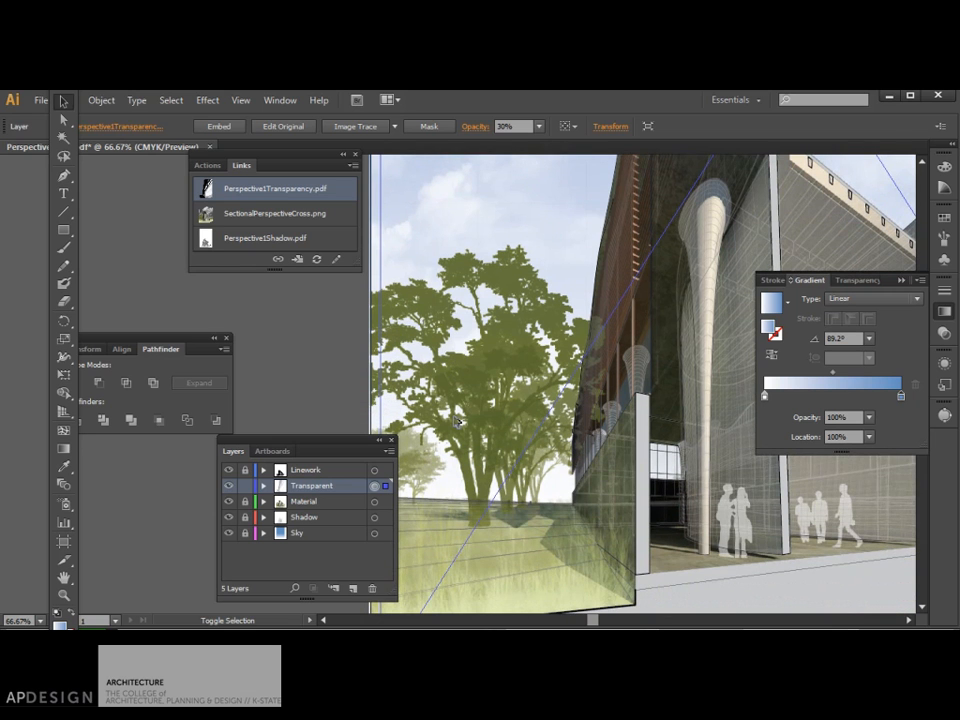
{"action": "key", "text": "shift+Right"}
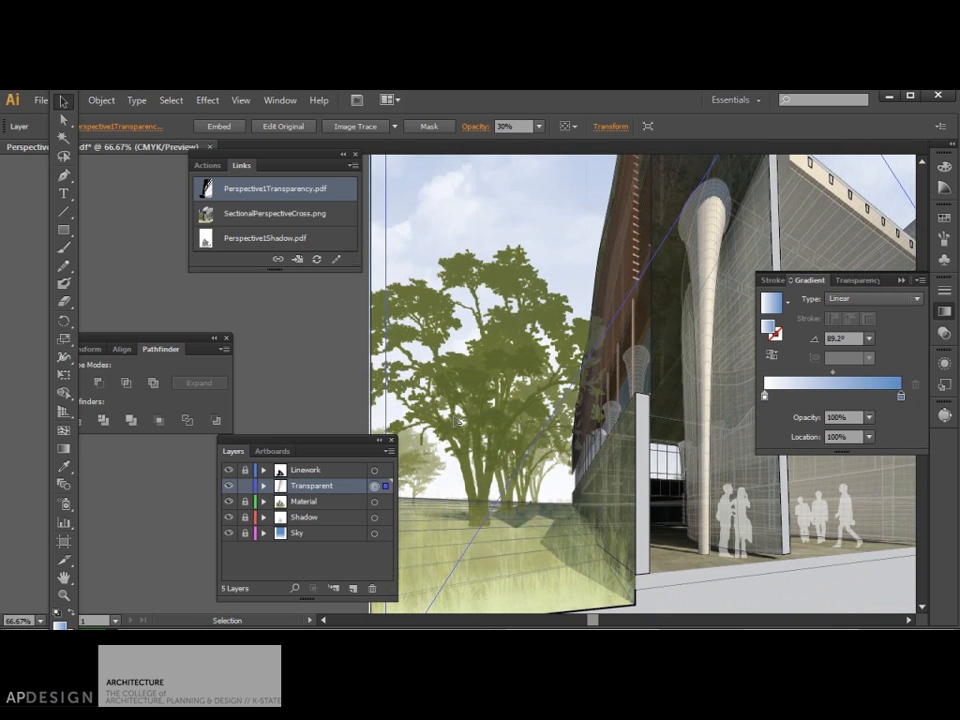
{"action": "scroll", "coordinate": [457, 421], "scroll_direction": "up", "scroll_amount": 10}
{"action": "scroll", "coordinate": [457, 421], "scroll_direction": "down", "scroll_amount": 2}
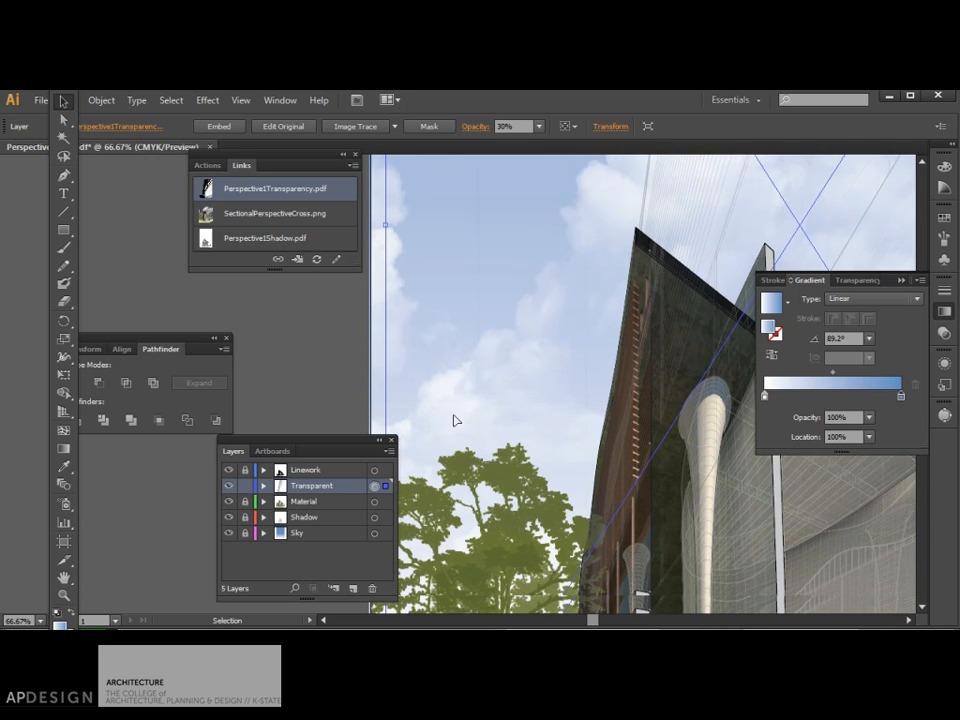
{"action": "scroll", "coordinate": [457, 421], "scroll_direction": "down", "scroll_amount": 4}
{"action": "scroll", "coordinate": [457, 421], "scroll_direction": "right", "scroll_amount": 5}
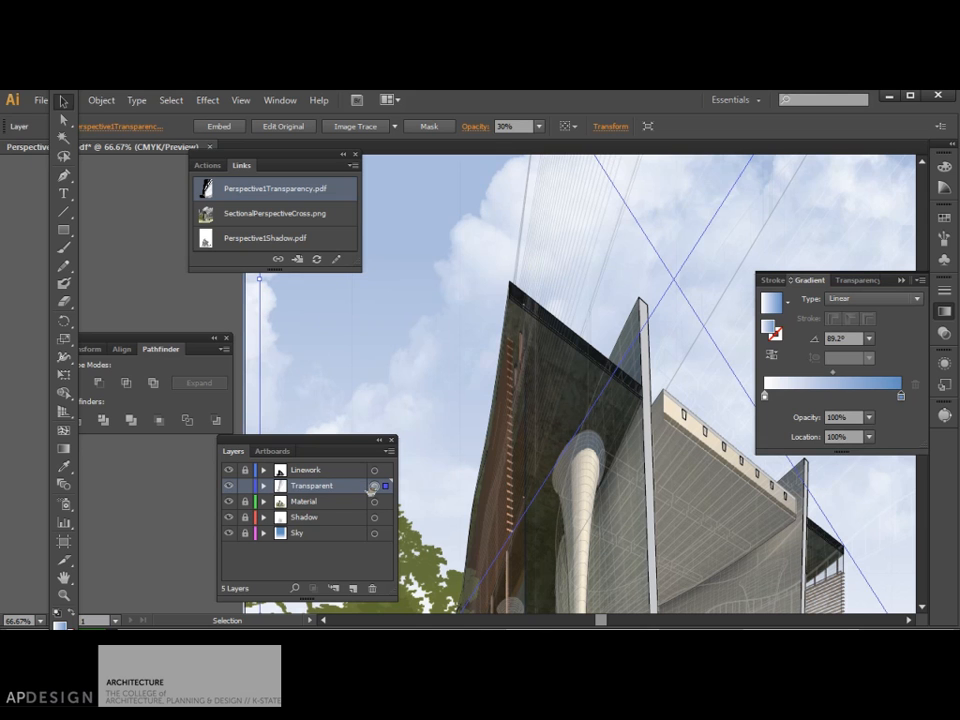
Set the Transparent layer's opacity to 100%
{"action": "left_click", "coordinate": [944, 332]}
{"action": "left_click", "coordinate": [917, 298]}
{"action": "left_click", "coordinate": [935, 480]}
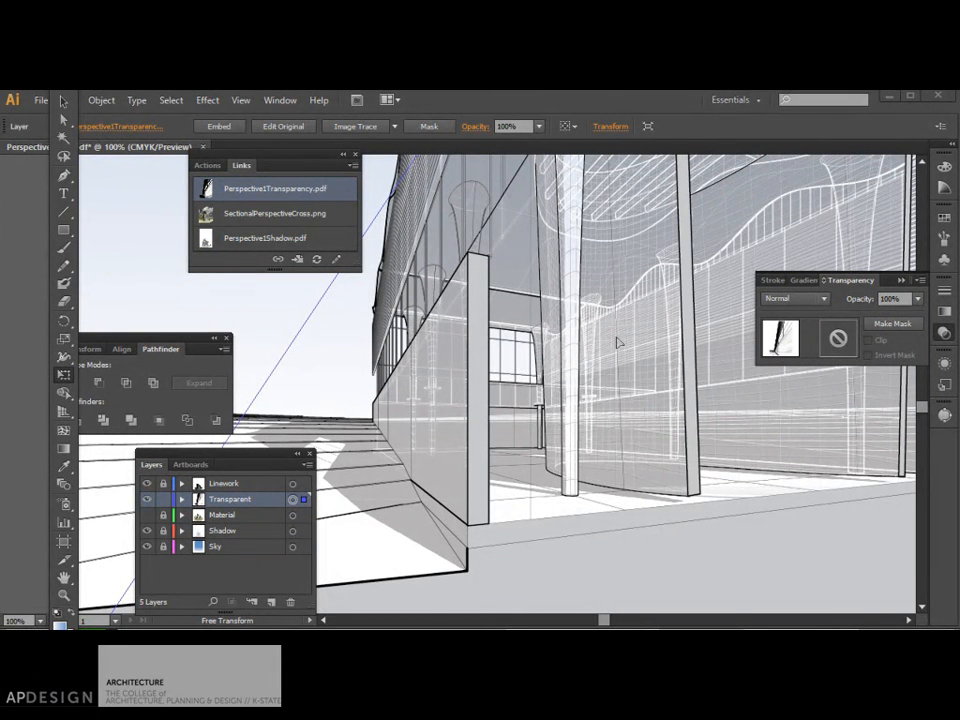
Lower the Transparent layer's opacity to 50%
{"action": "left_click", "coordinate": [917, 298]}
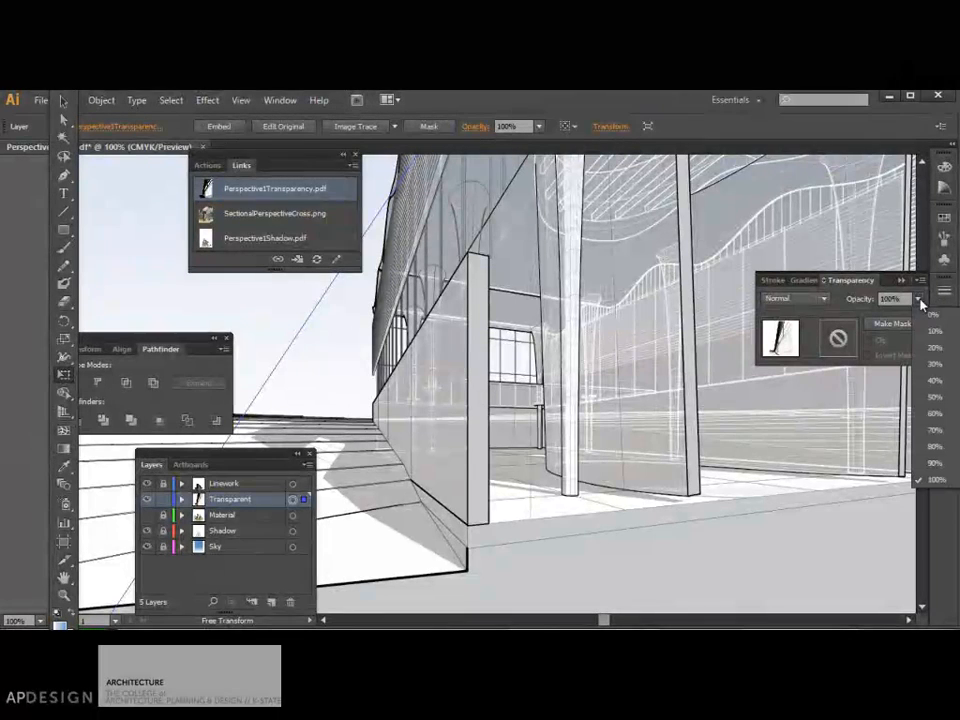
{"action": "left_click", "coordinate": [935, 398]}
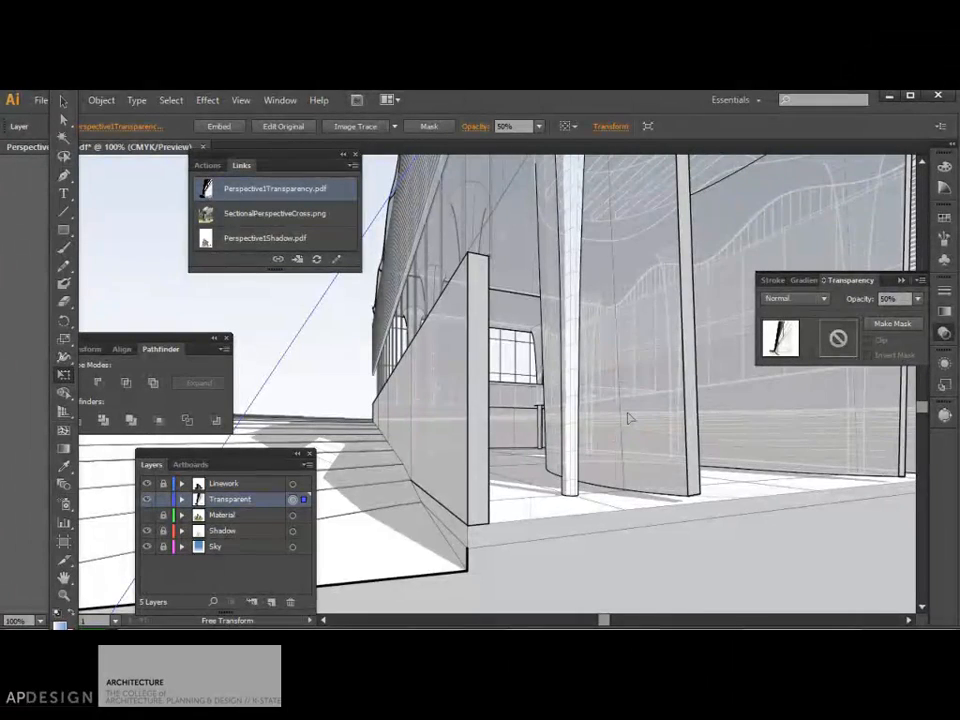
{"action": "key", "text": "ctrl+minus"}
{"action": "key", "text": "ctrl+minus"}
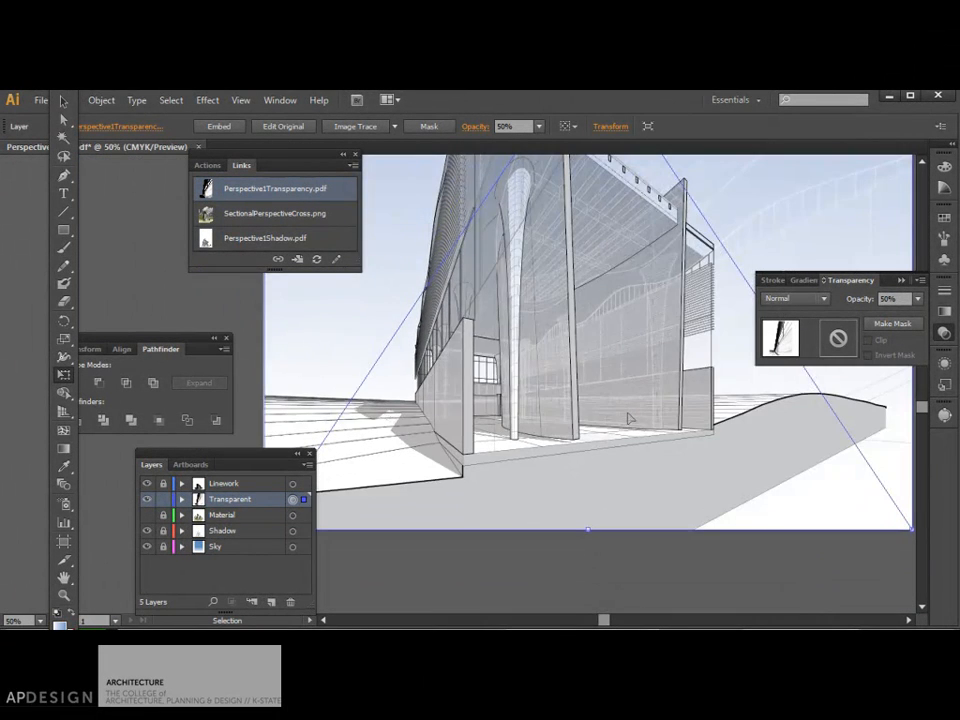
{"action": "key", "text": "ctrl+minus"}
{"action": "key", "text": "e"}
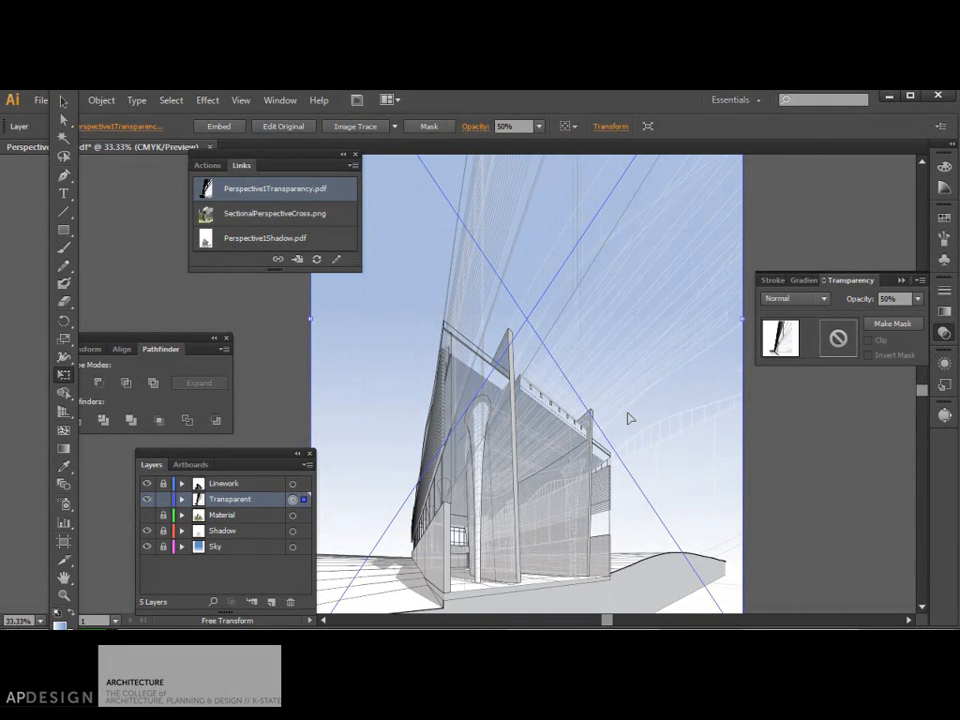
Reduce the Transparent layer's opacity to 30%, then lock it and make the Material layer visible
{"action": "left_click", "coordinate": [916, 300]}
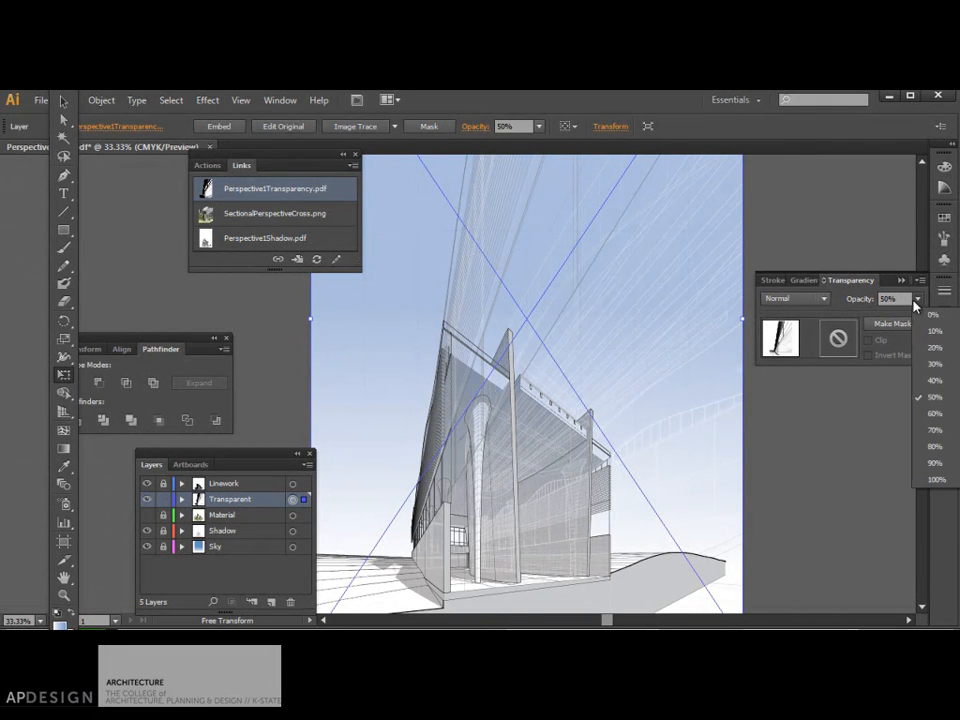
{"action": "left_click", "coordinate": [932, 364]}
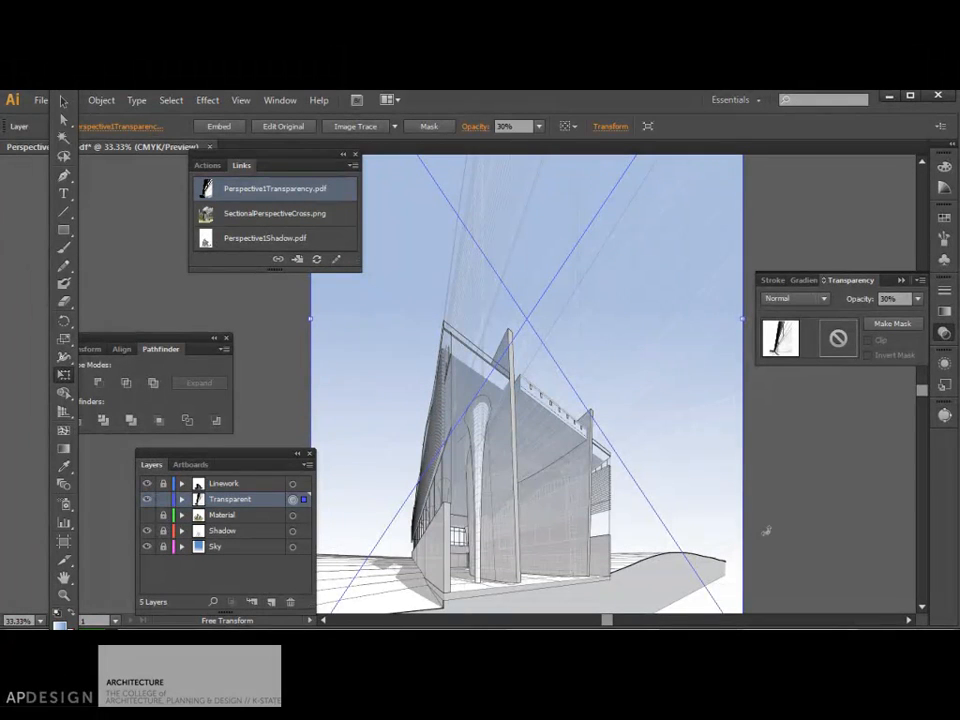
{"action": "left_click", "coordinate": [163, 500]}
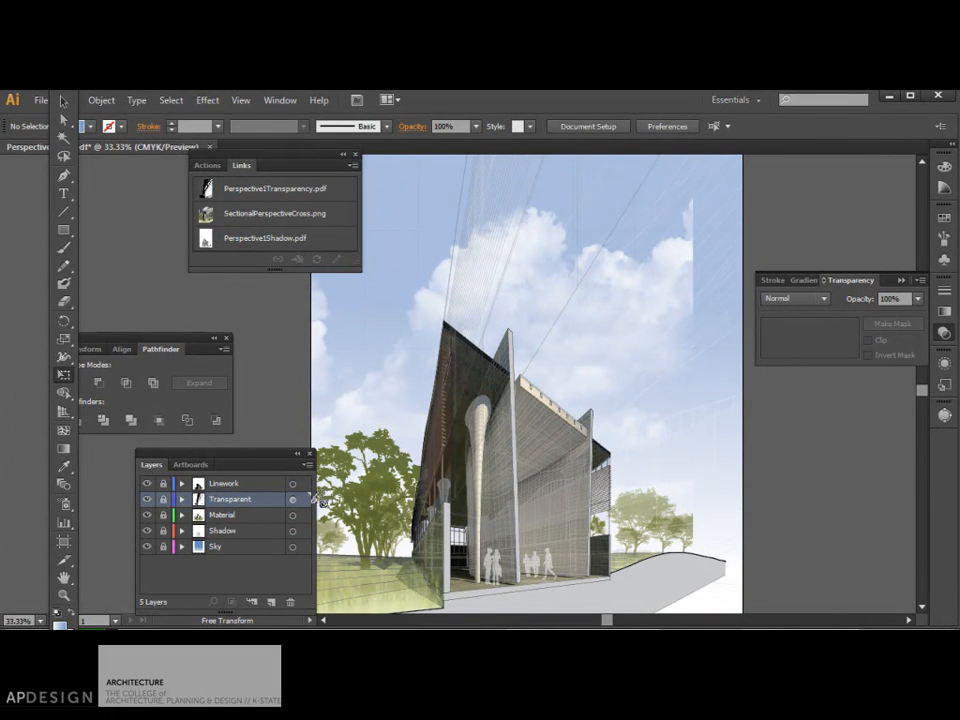
Move the Shadow layer above the Material layer in the layer order
{"action": "scroll", "coordinate": [435, 490], "scroll_direction": "left", "scroll_amount": 1}
{"action": "scroll", "coordinate": [437, 490], "scroll_direction": "right", "scroll_amount": 3}
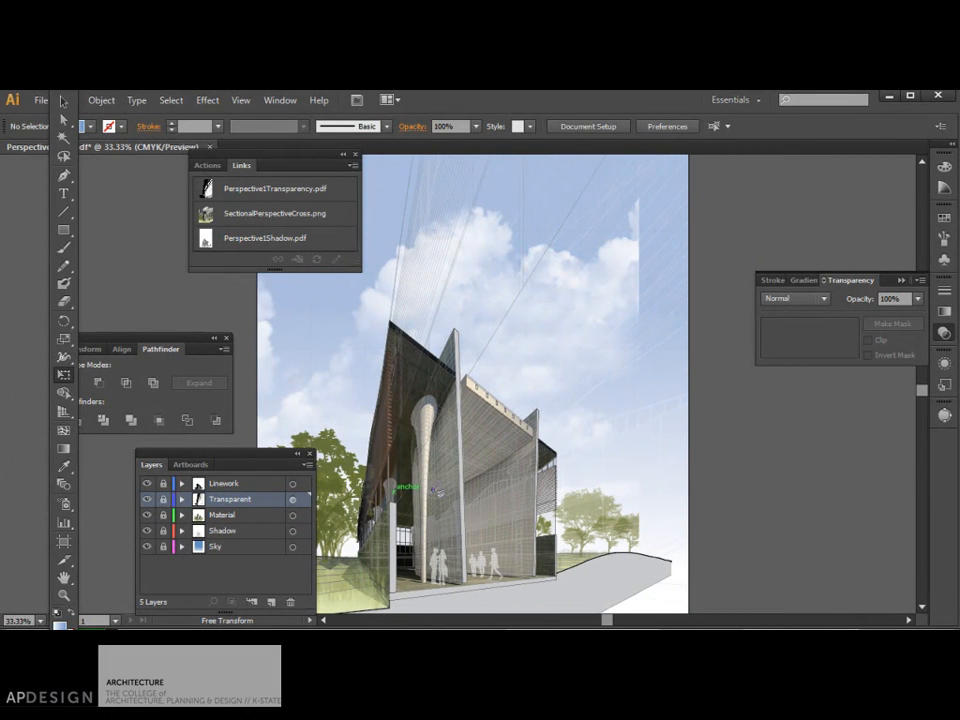
{"action": "scroll", "coordinate": [437, 490], "scroll_direction": "left", "scroll_amount": 4}
{"action": "scroll", "coordinate": [437, 490], "scroll_direction": "left", "scroll_amount": 1}
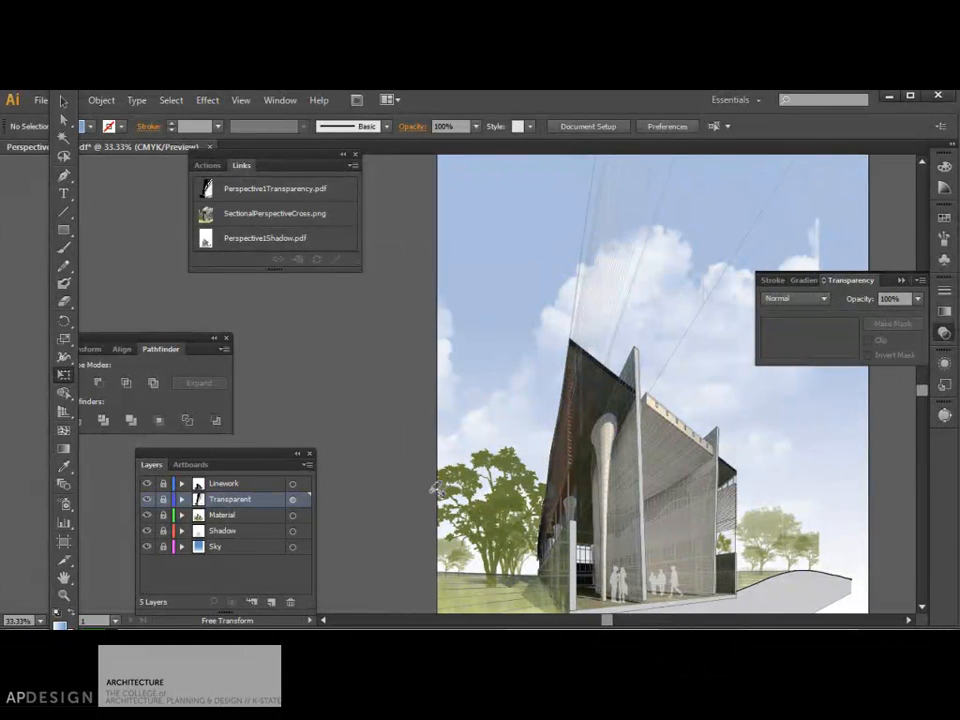
{"action": "scroll", "coordinate": [437, 490], "scroll_direction": "up", "scroll_amount": 3}
{"action": "scroll", "coordinate": [437, 490], "scroll_direction": "down", "scroll_amount": 4}
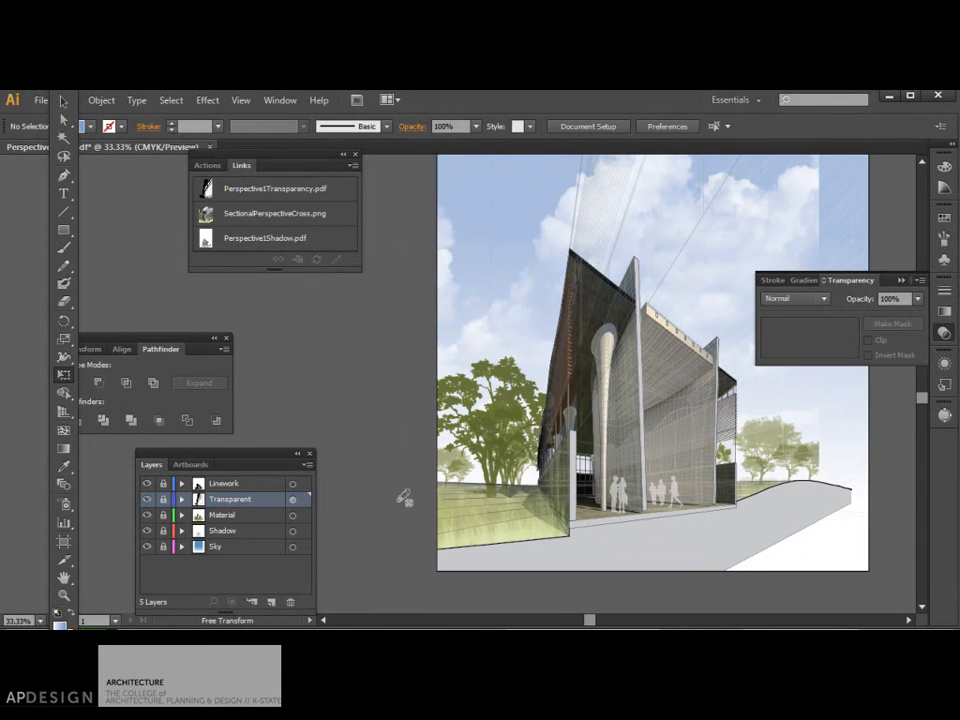
{"action": "mouse_move", "coordinate": [224, 530]}
{"action": "left_mouse_down"}
{"action": "mouse_move", "coordinate": [234, 494]}
{"action": "mouse_move", "coordinate": [236, 514]}
{"action": "left_mouse_up"}
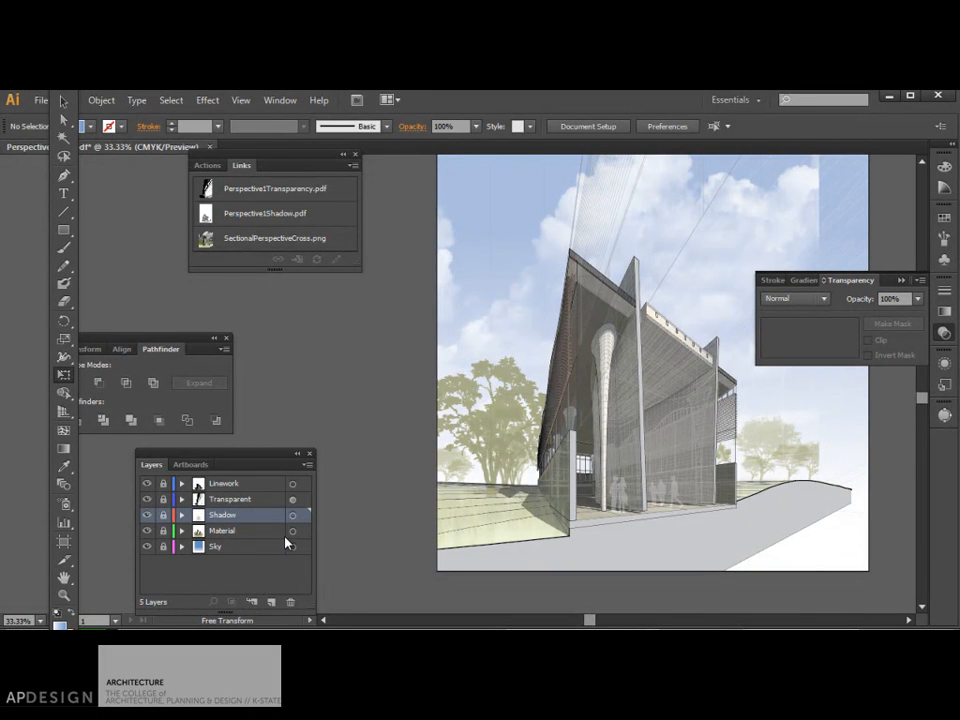
Unlock and target the Transparent layer, and set its opacity to 20%
{"action": "scroll", "coordinate": [451, 513], "scroll_direction": "up", "scroll_amount": 1}
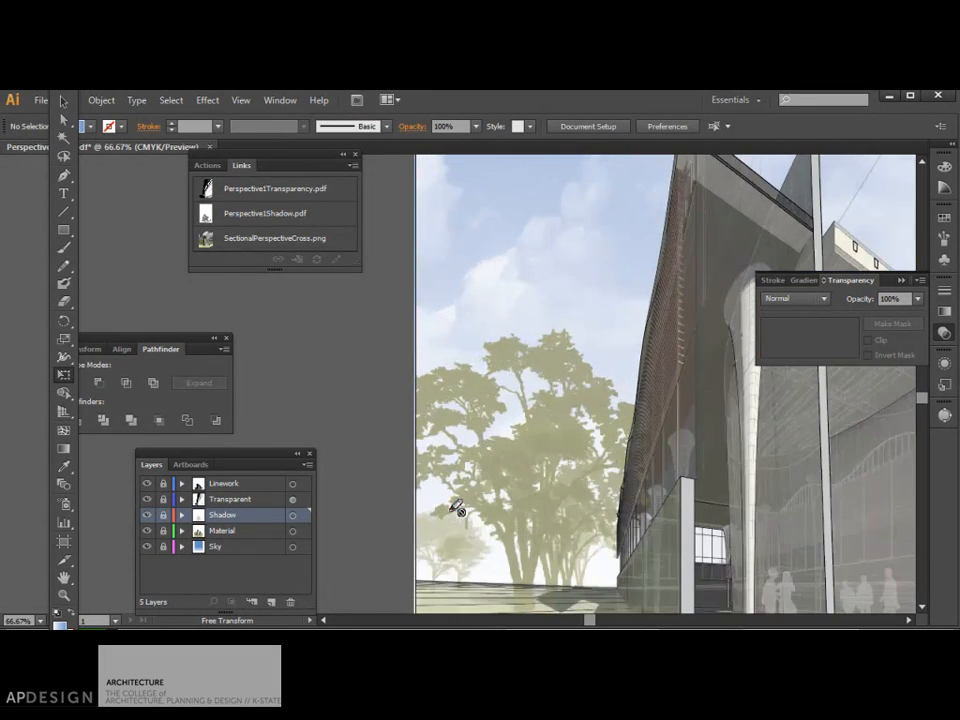
{"action": "scroll", "coordinate": [456, 508], "scroll_direction": "up", "scroll_amount": 1}
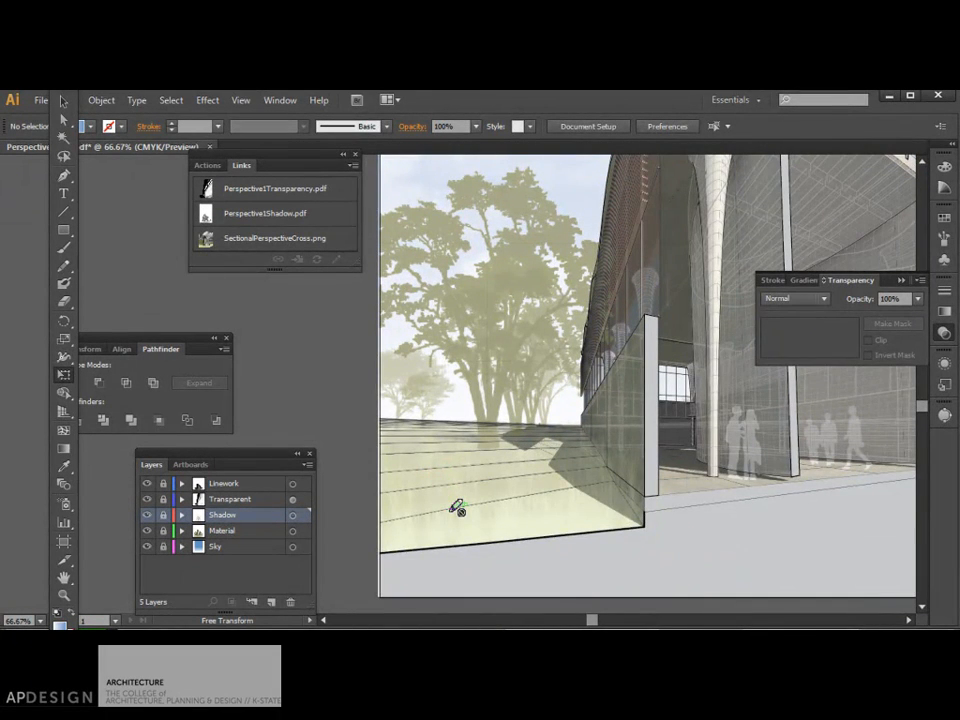
{"action": "scroll", "coordinate": [457, 508], "scroll_direction": "right", "scroll_amount": 7}
{"action": "scroll", "coordinate": [457, 508], "scroll_direction": "up", "scroll_amount": 4}
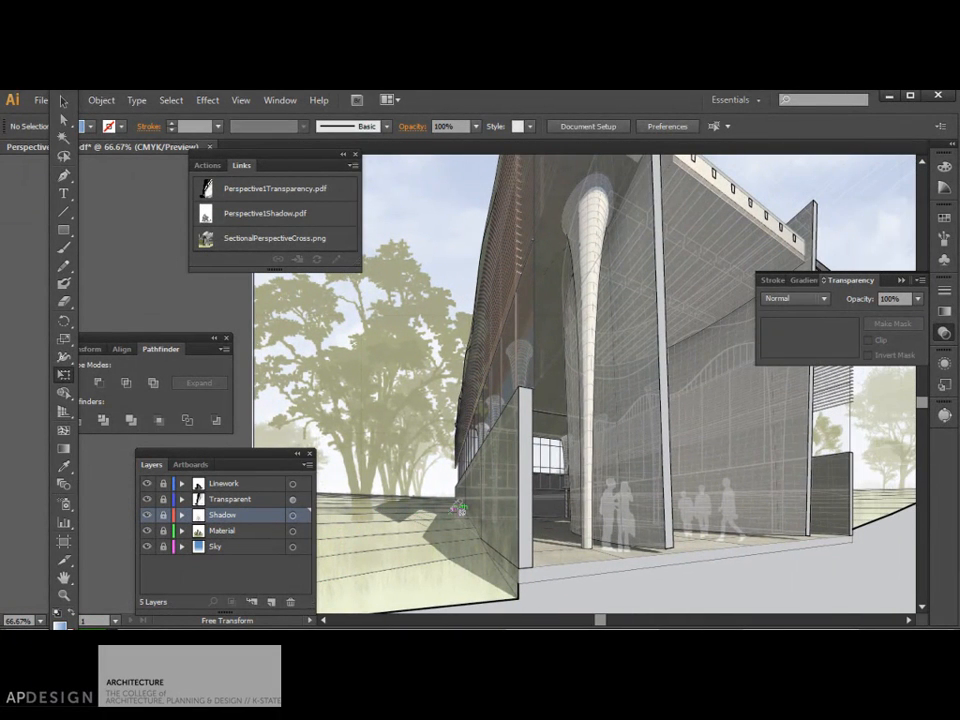
{"action": "scroll", "coordinate": [457, 508], "scroll_direction": "right", "scroll_amount": 1}
{"action": "scroll", "coordinate": [457, 508], "scroll_direction": "up", "scroll_amount": 1}
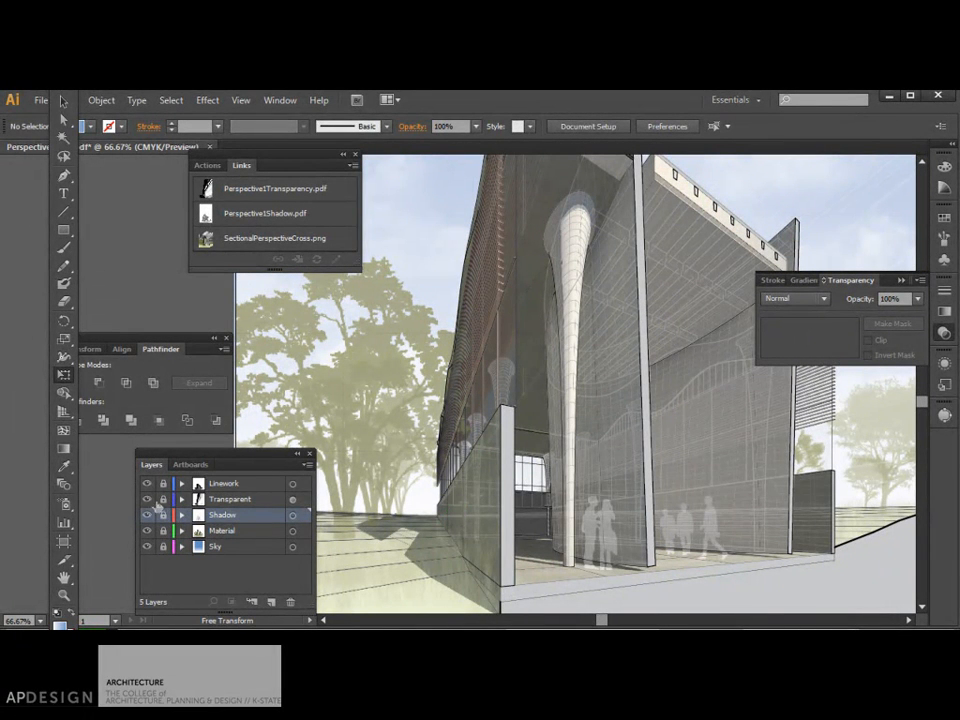
{"action": "left_click", "coordinate": [230, 500]}
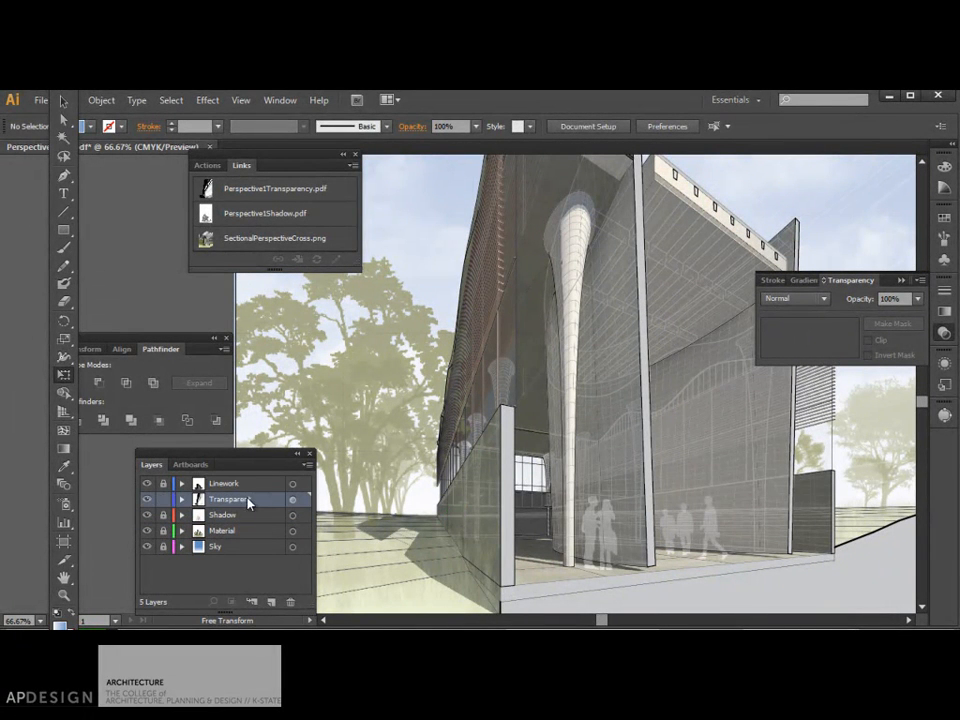
{"action": "left_click", "coordinate": [293, 499]}
{"action": "left_click", "coordinate": [916, 299]}
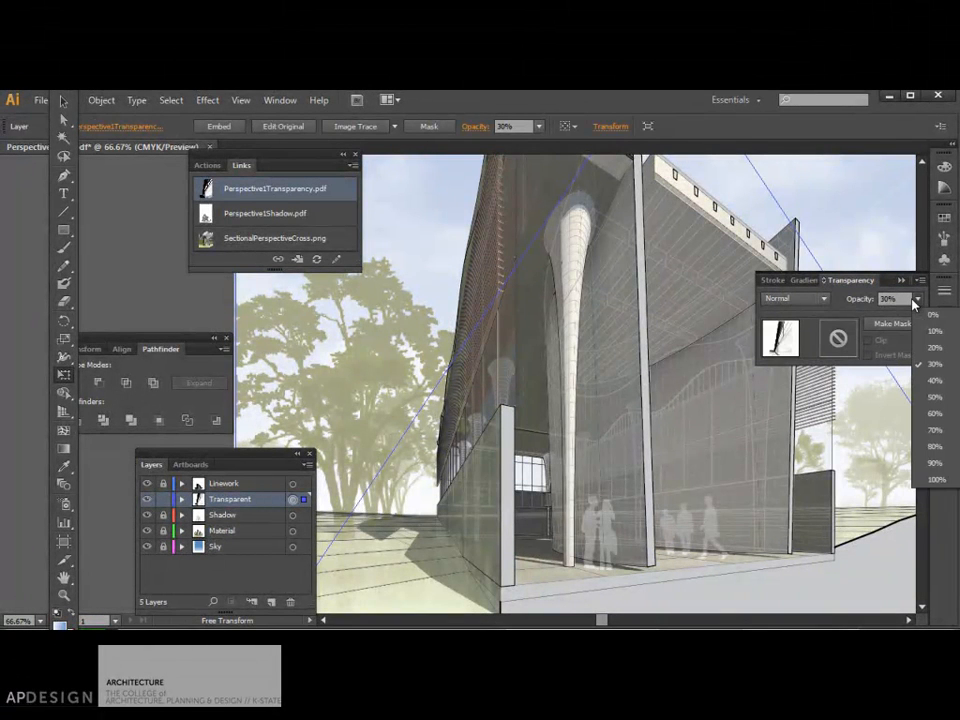
{"action": "left_click", "coordinate": [937, 358]}
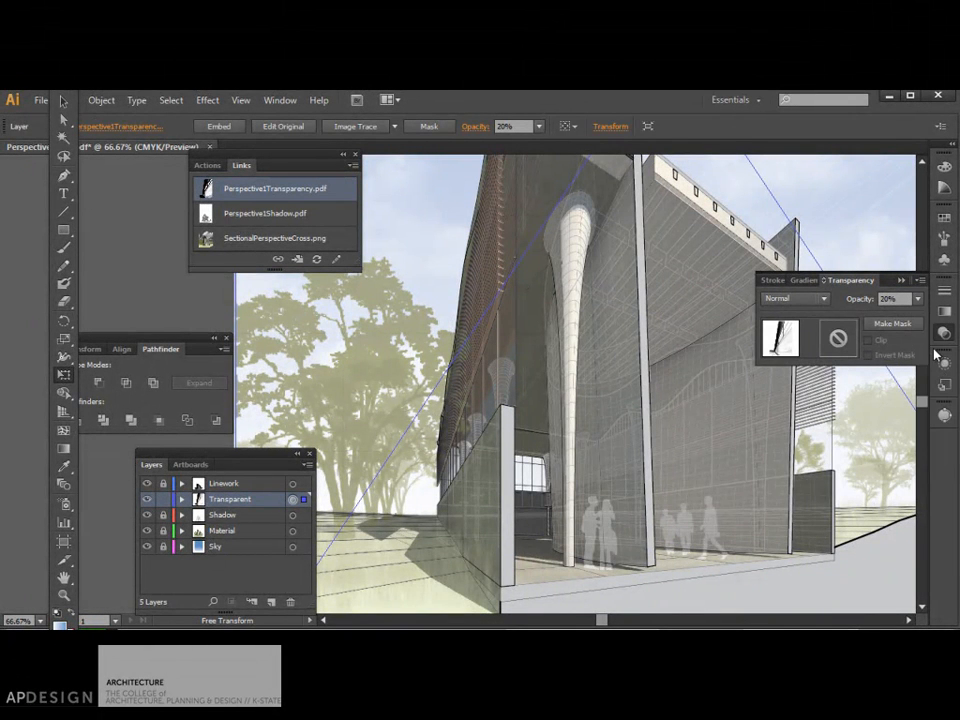
Set the Transparent layer's opacity to 10%, check the overlay across the building and deselect it
{"action": "left_click", "coordinate": [918, 299]}
{"action": "left_click", "coordinate": [928, 333]}
{"action": "scroll", "coordinate": [831, 392], "scroll_direction": "up", "scroll_amount": 5}
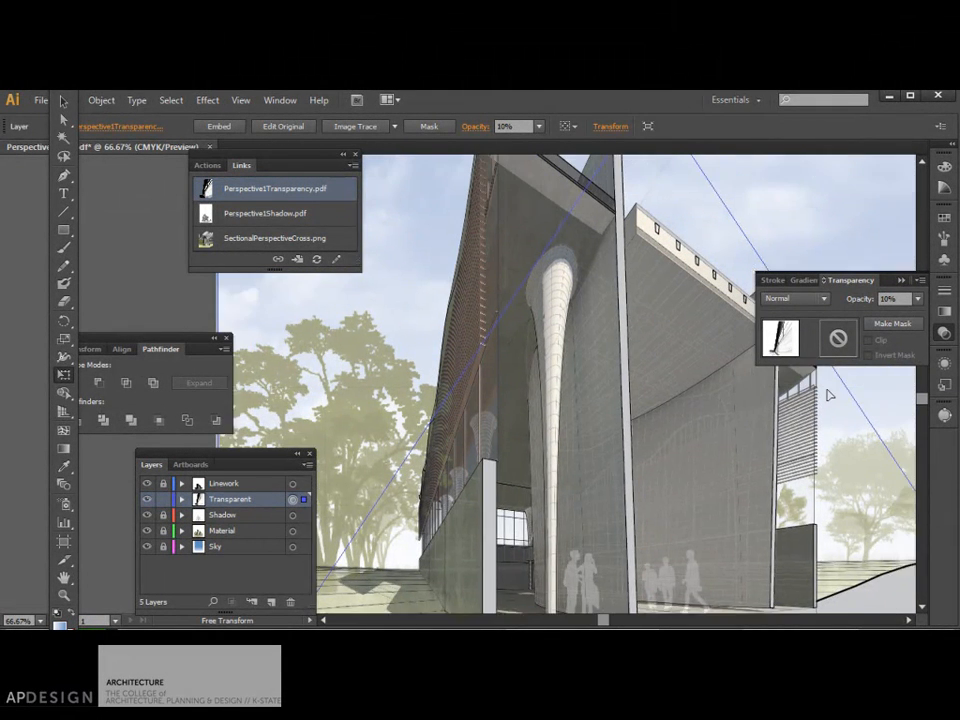
{"action": "scroll", "coordinate": [829, 395], "scroll_direction": "up", "scroll_amount": 5}
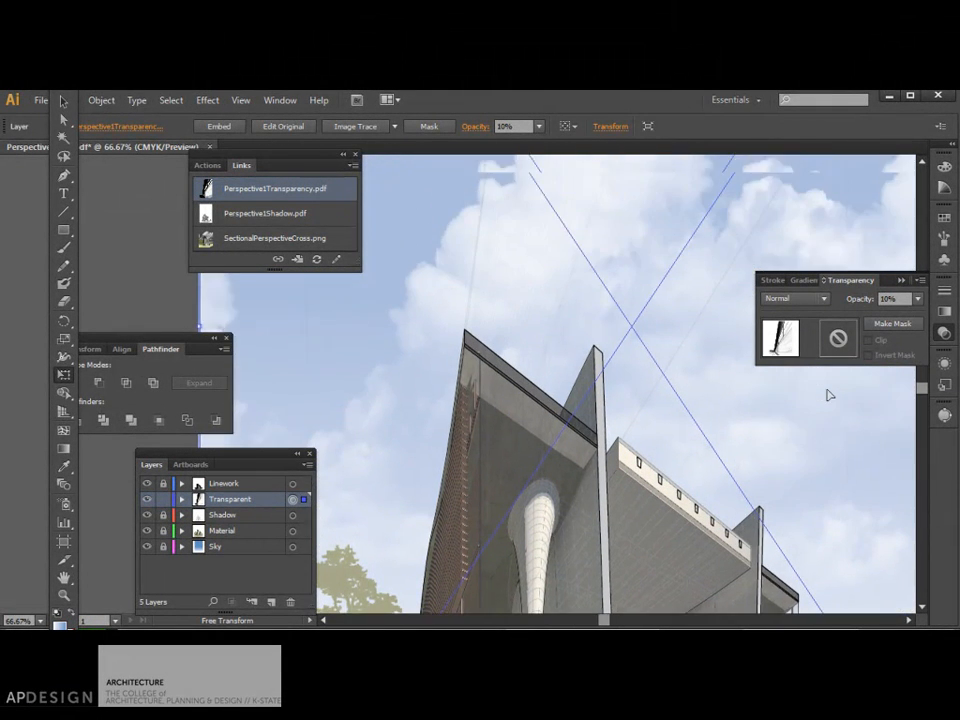
{"action": "scroll", "coordinate": [829, 395], "scroll_direction": "down", "scroll_amount": 10}
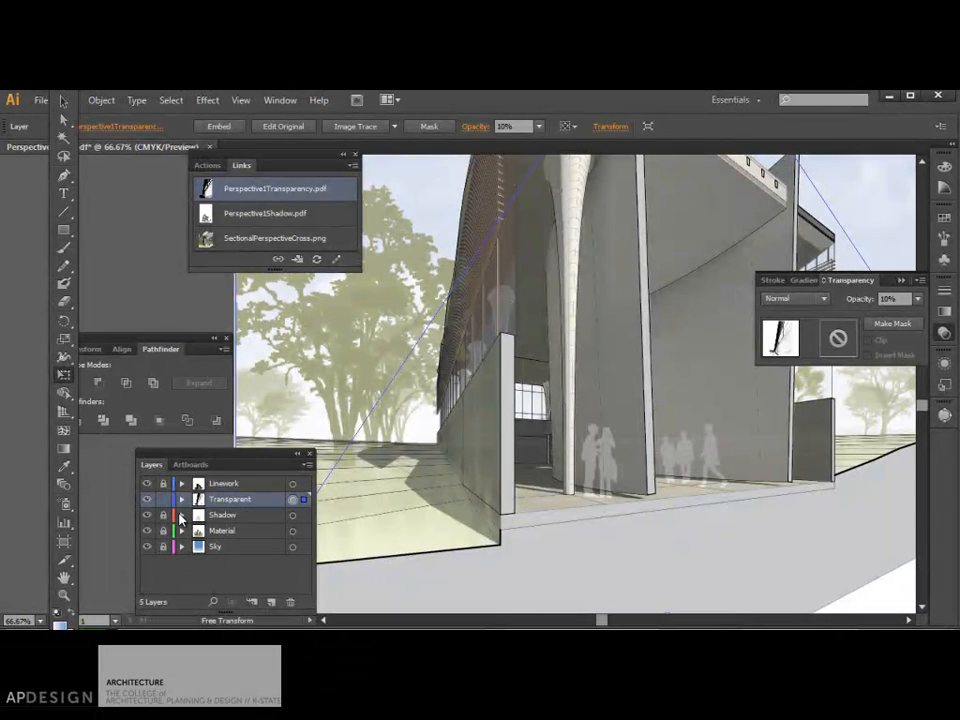
{"action": "key", "text": "ctrl+shift+a"}
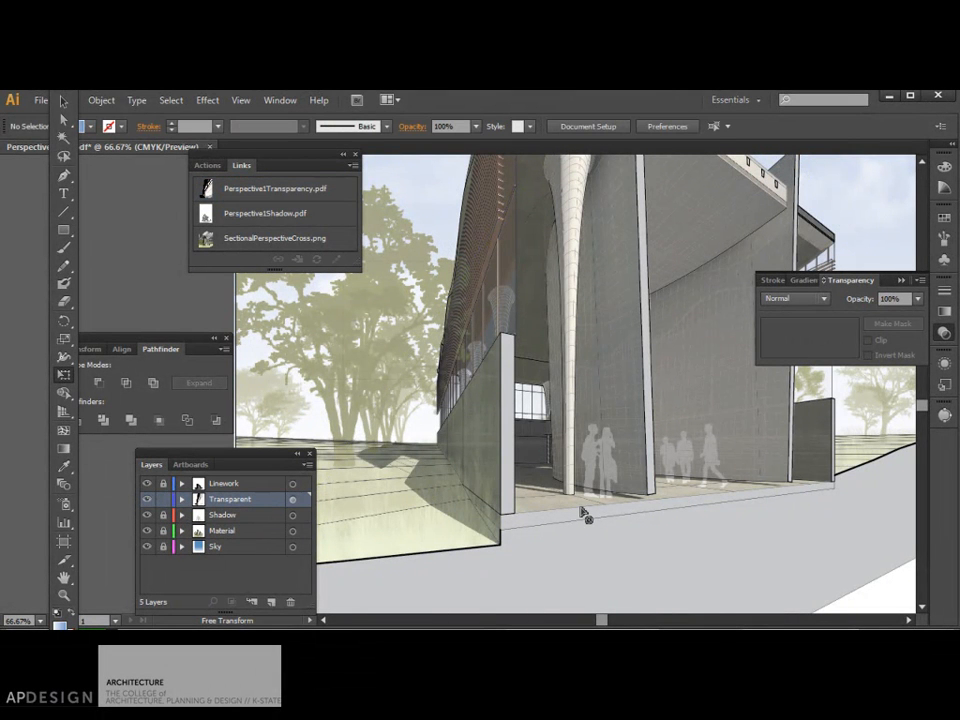
Unlock the Shadow layer and switch it off and on to compare the perspective with and without shadows
{"action": "scroll", "coordinate": [583, 514], "scroll_direction": "up", "scroll_amount": 5}
{"action": "scroll", "coordinate": [581, 514], "scroll_direction": "down", "scroll_amount": 3}
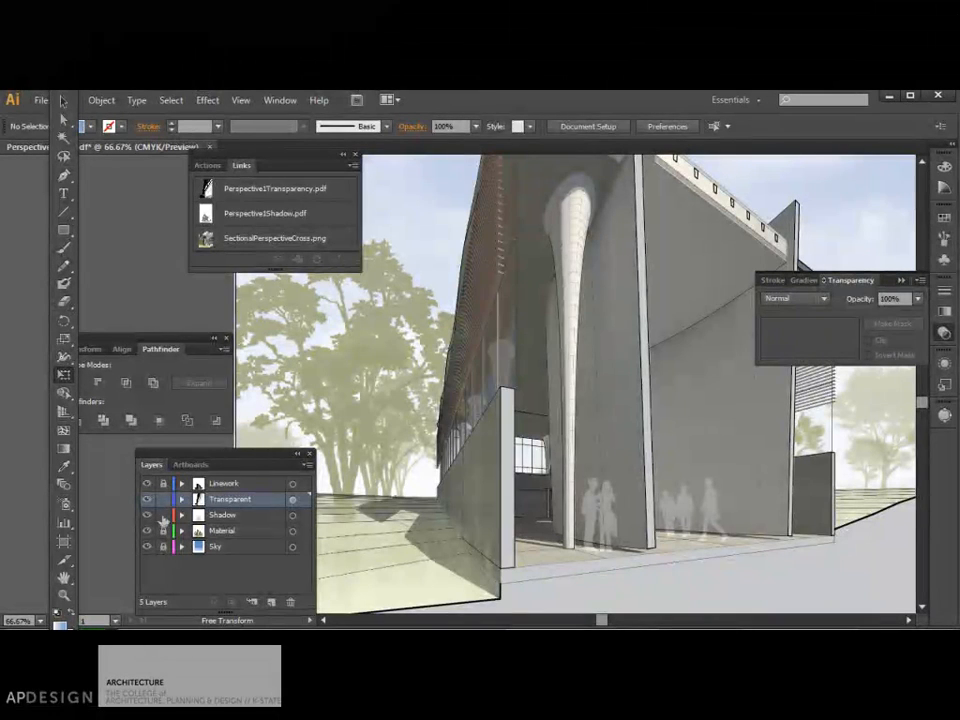
{"action": "left_click", "coordinate": [293, 515]}
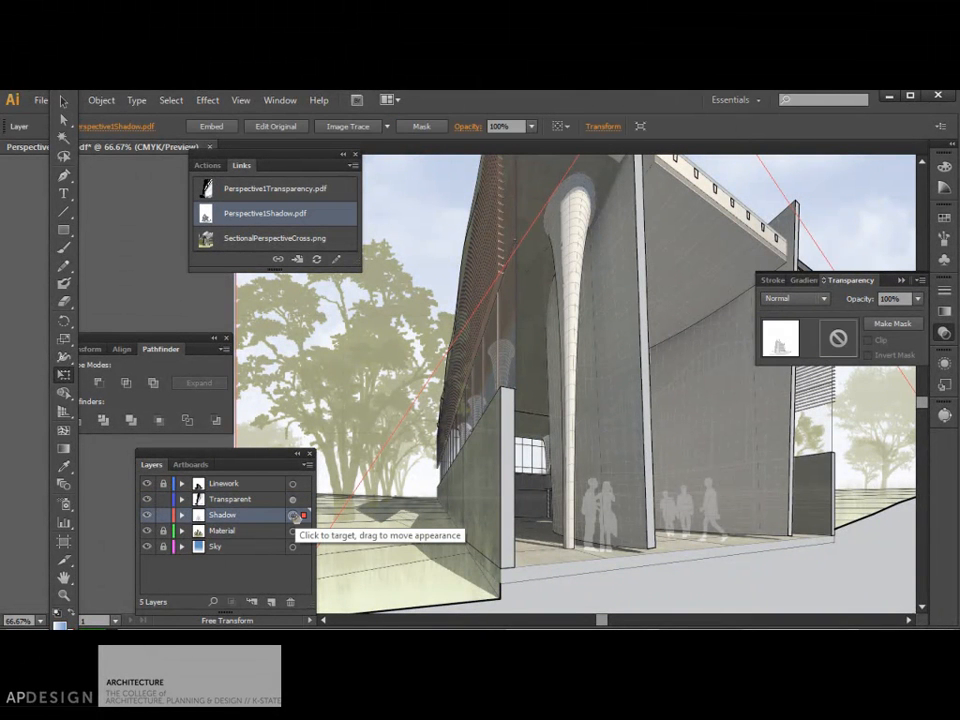
{"action": "left_click", "coordinate": [146, 515]}
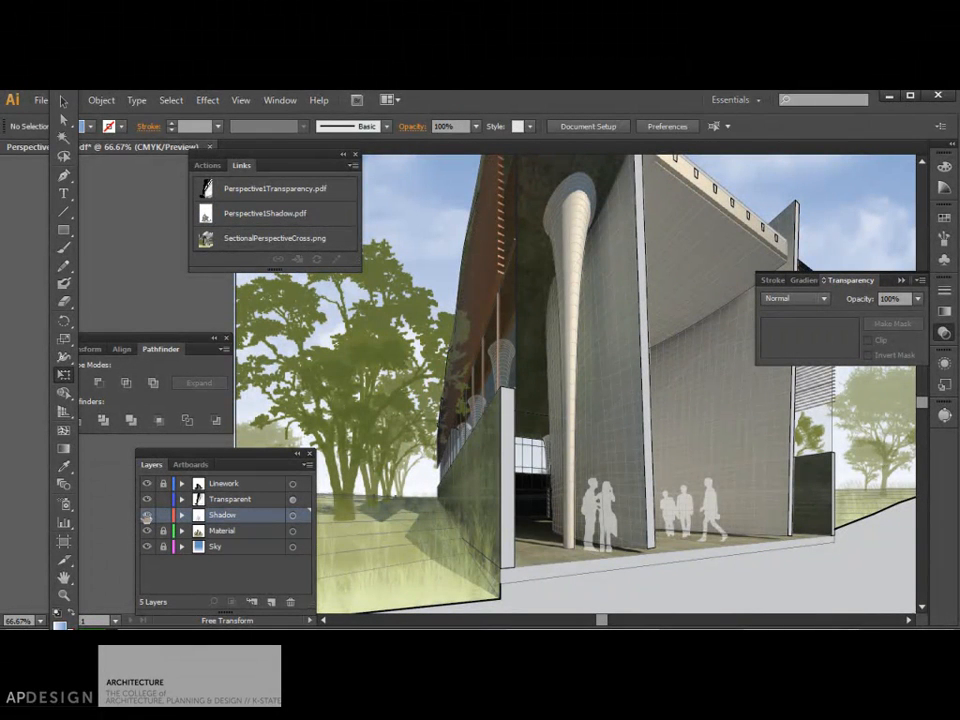
{"action": "left_click", "coordinate": [146, 515]}
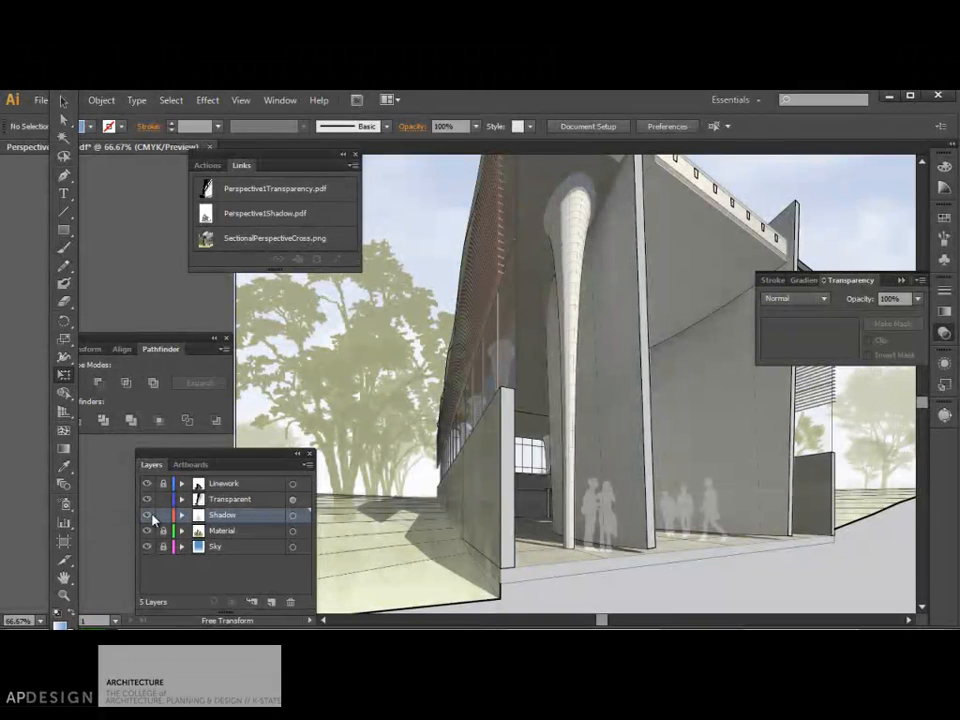
Try the Multiply blending mode on the Shadow layer and toggle the layer's visibility to compare its effect
{"action": "left_click", "coordinate": [293, 516]}
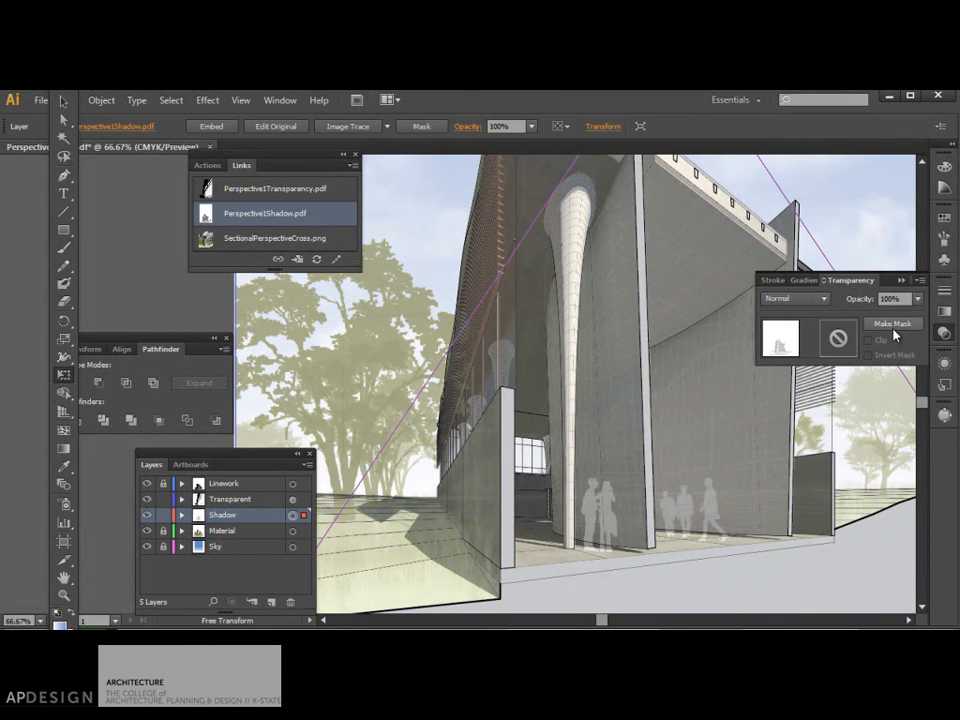
{"action": "left_click", "coordinate": [823, 299]}
{"action": "left_click", "coordinate": [795, 351]}
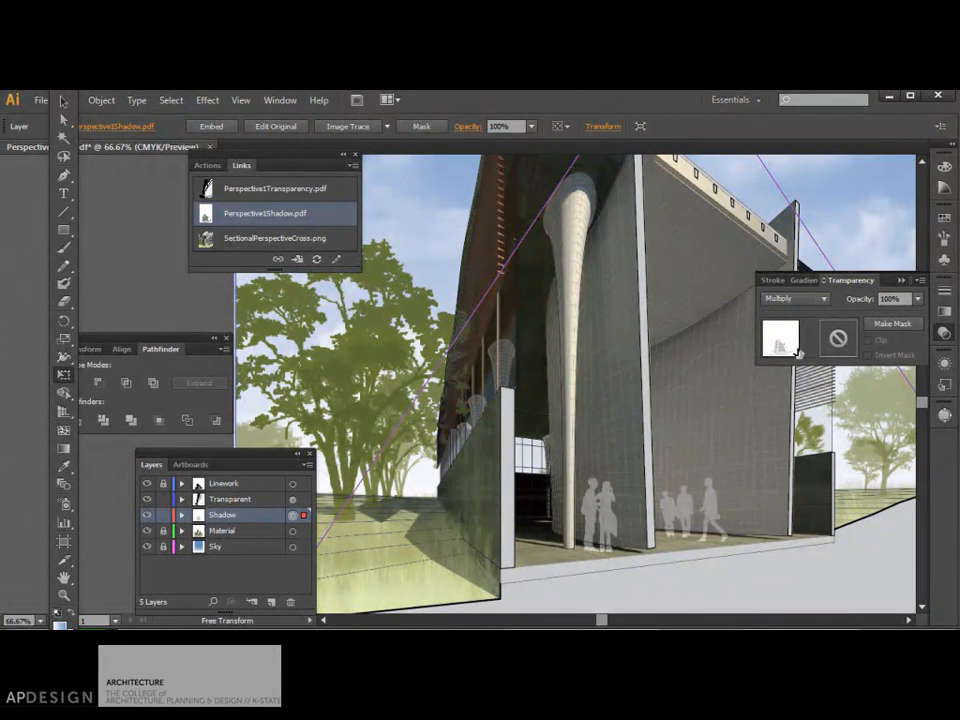
{"action": "left_click", "coordinate": [147, 515]}
{"action": "left_click", "coordinate": [147, 515]}
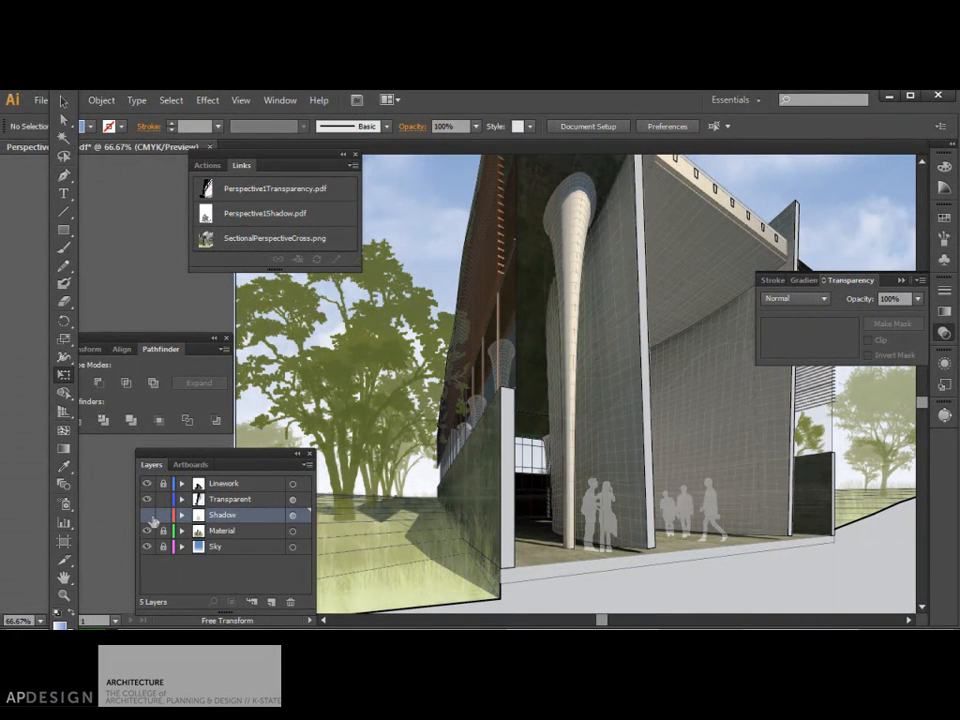
{"action": "left_click", "coordinate": [148, 516]}
Return the Shadow layer's blending mode to Normal and set its opacity to 50%
{"action": "left_click", "coordinate": [292, 515]}
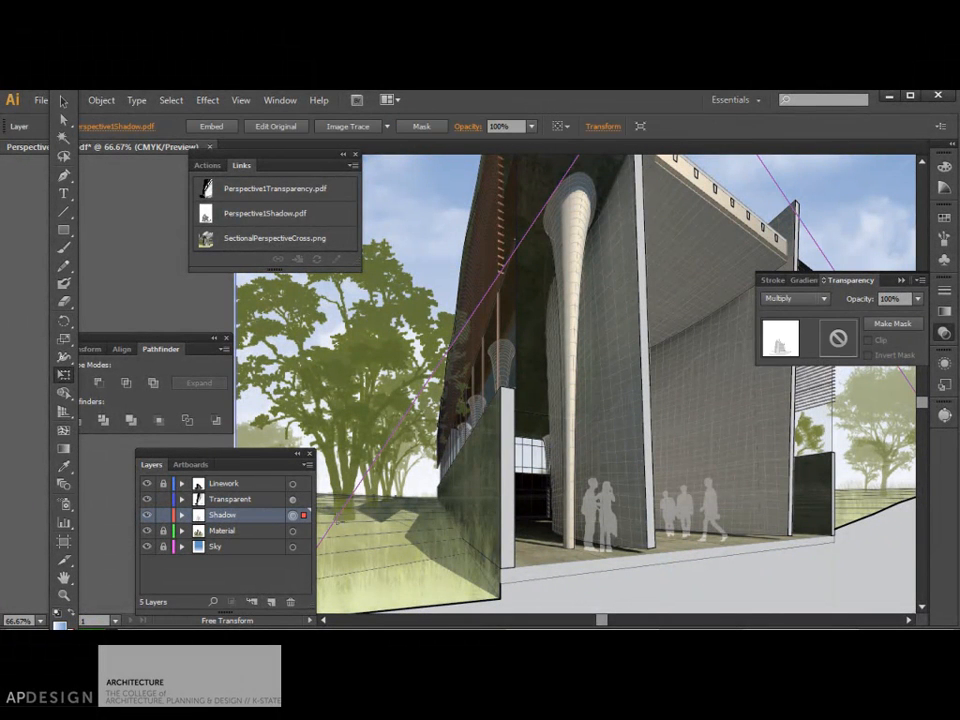
{"action": "left_click", "coordinate": [824, 298]}
{"action": "left_click", "coordinate": [793, 315]}
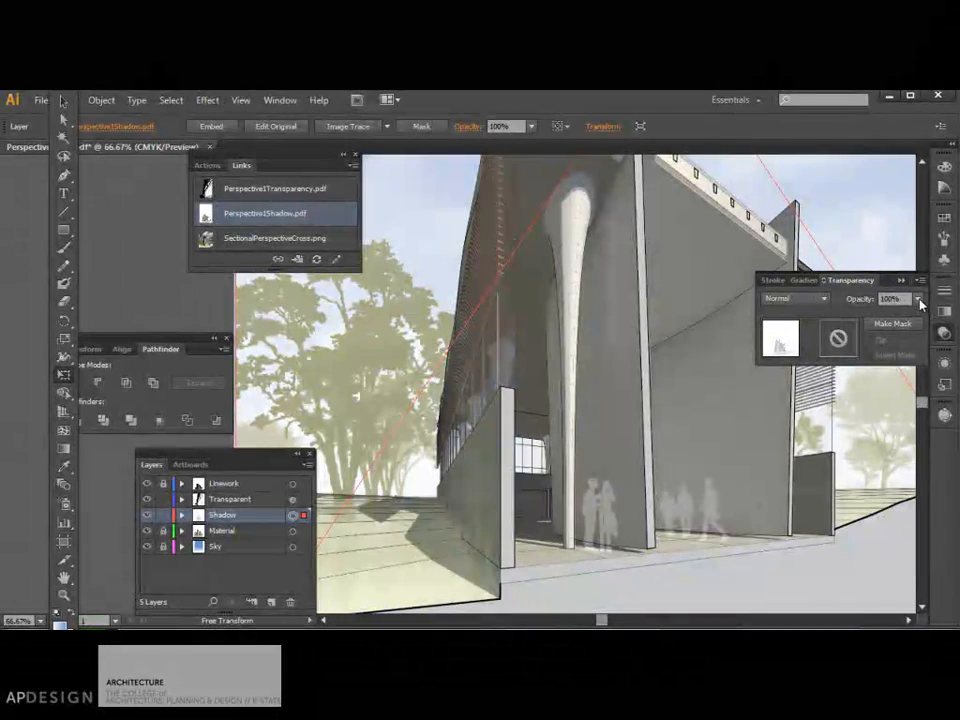
{"action": "left_click", "coordinate": [918, 299]}
{"action": "left_click", "coordinate": [935, 398]}
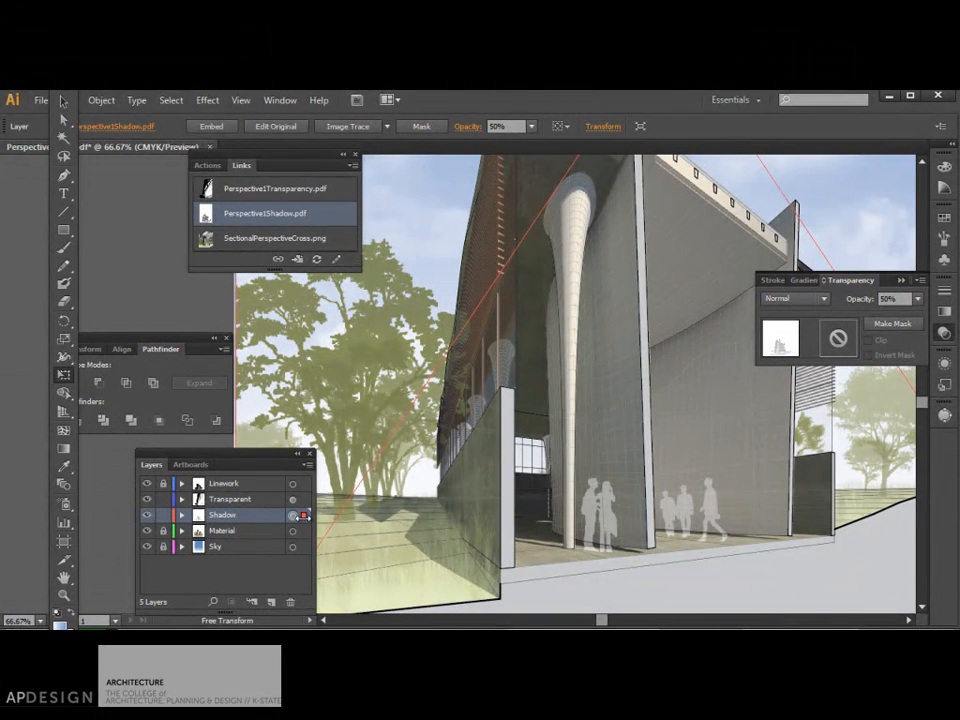
Set the Shadow layer's opacity to 60% and check the whole composition
{"action": "left_click", "coordinate": [919, 303]}
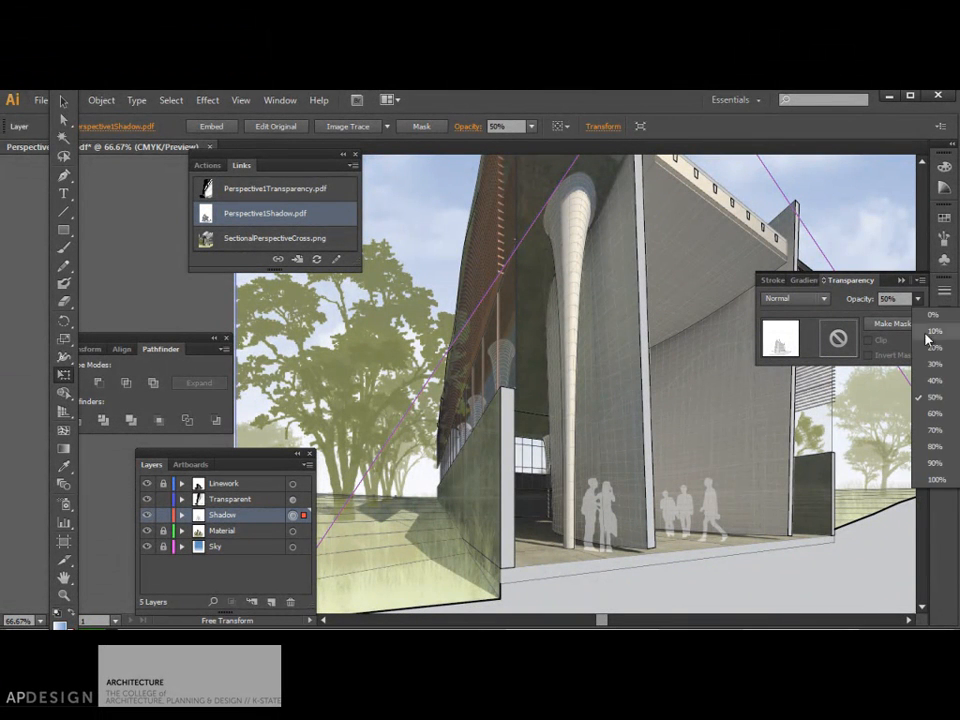
{"action": "left_click", "coordinate": [937, 420]}
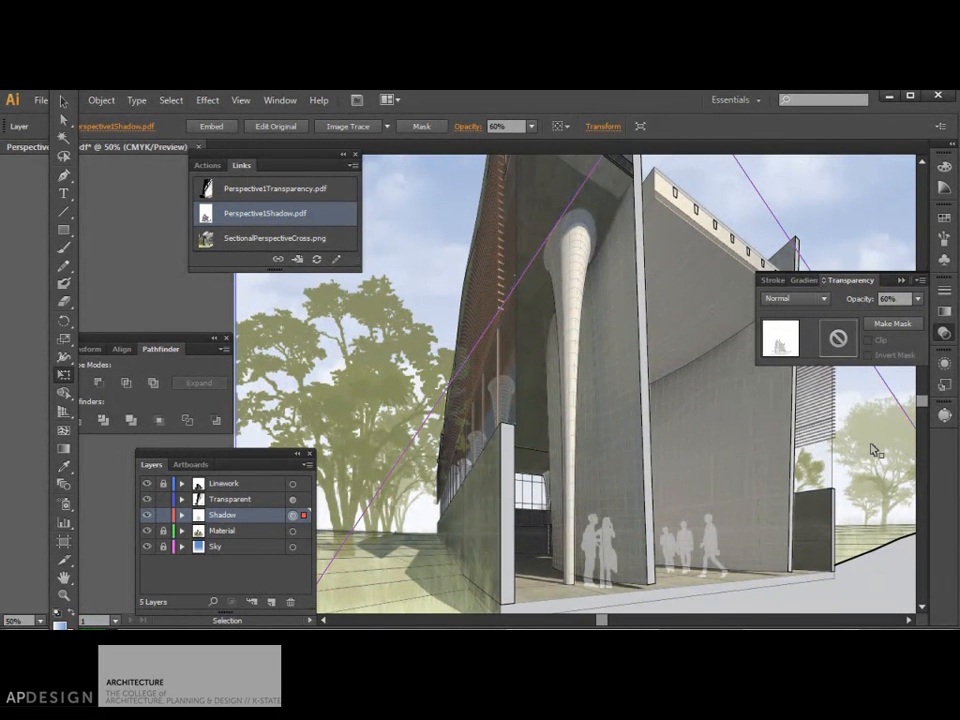
{"action": "key", "text": "ctrl+minus"}
{"action": "key", "text": "ctrl+minus"}
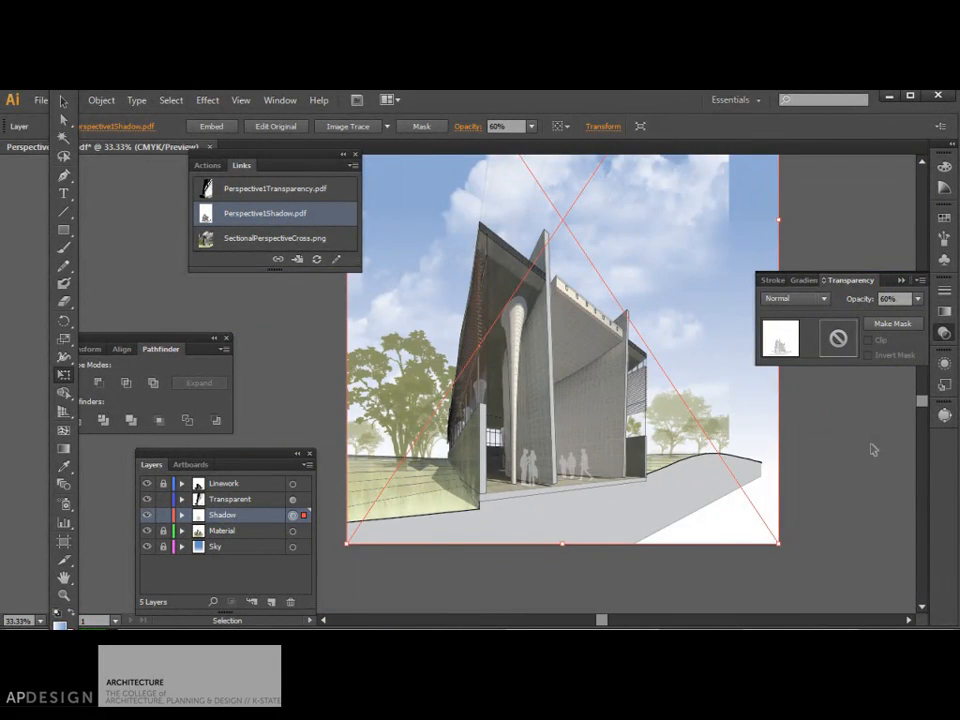
Try narrowing the artboard to 21.06 in wide so it ends where the background trees are cut off, and undo the resize
{"action": "key", "text": "e"}
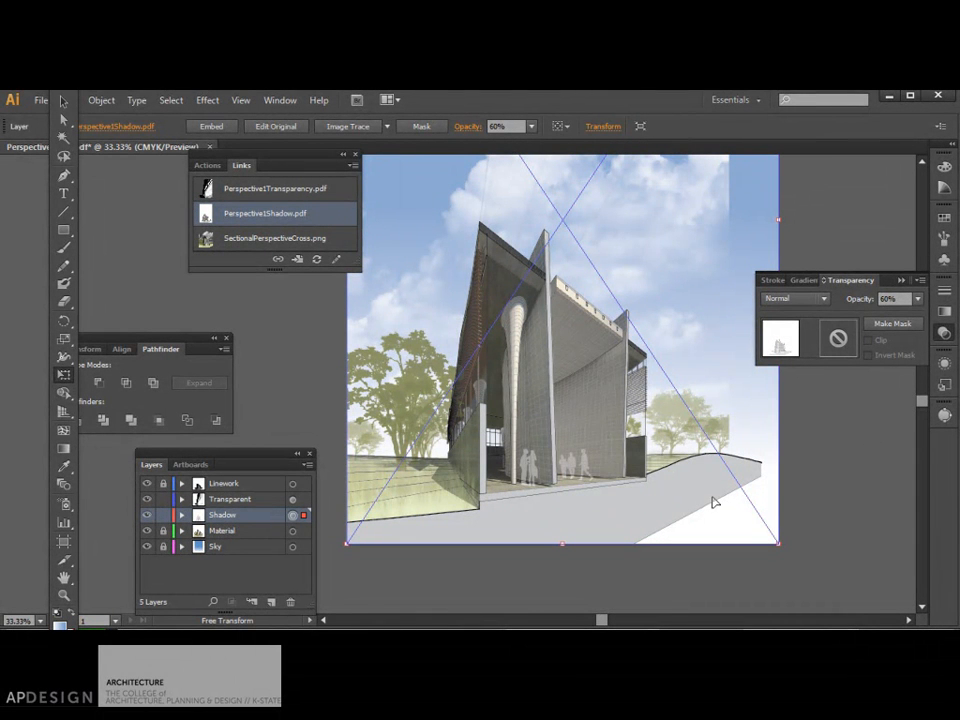
{"action": "scroll", "coordinate": [714, 502], "scroll_direction": "up", "scroll_amount": 8}
{"action": "scroll", "coordinate": [714, 502], "scroll_direction": "down", "scroll_amount": 5}
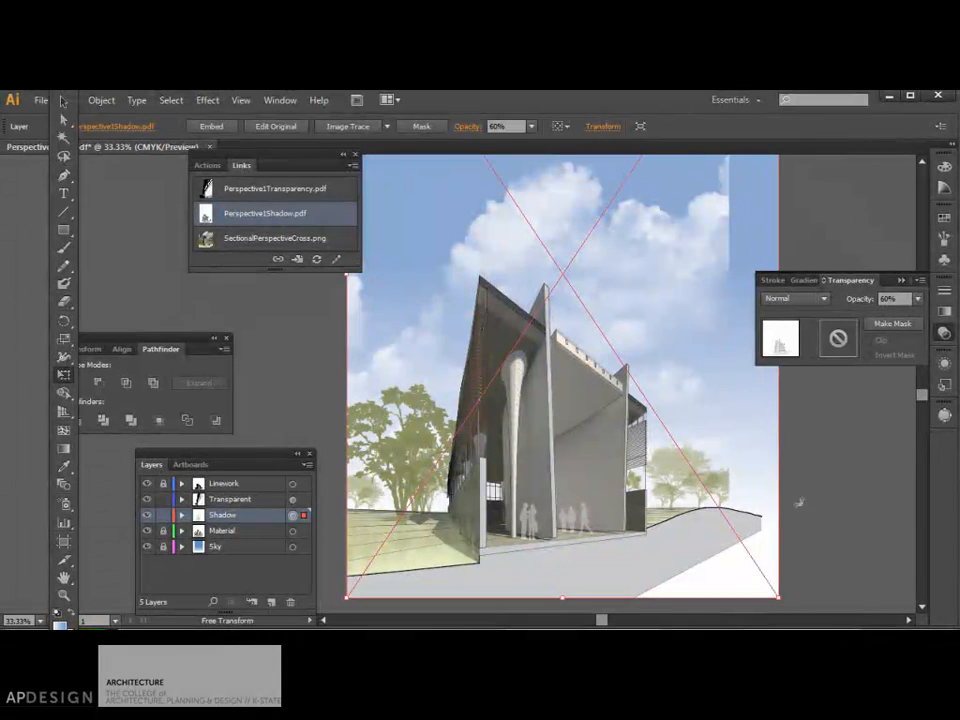
{"action": "left_click", "coordinate": [64, 544]}
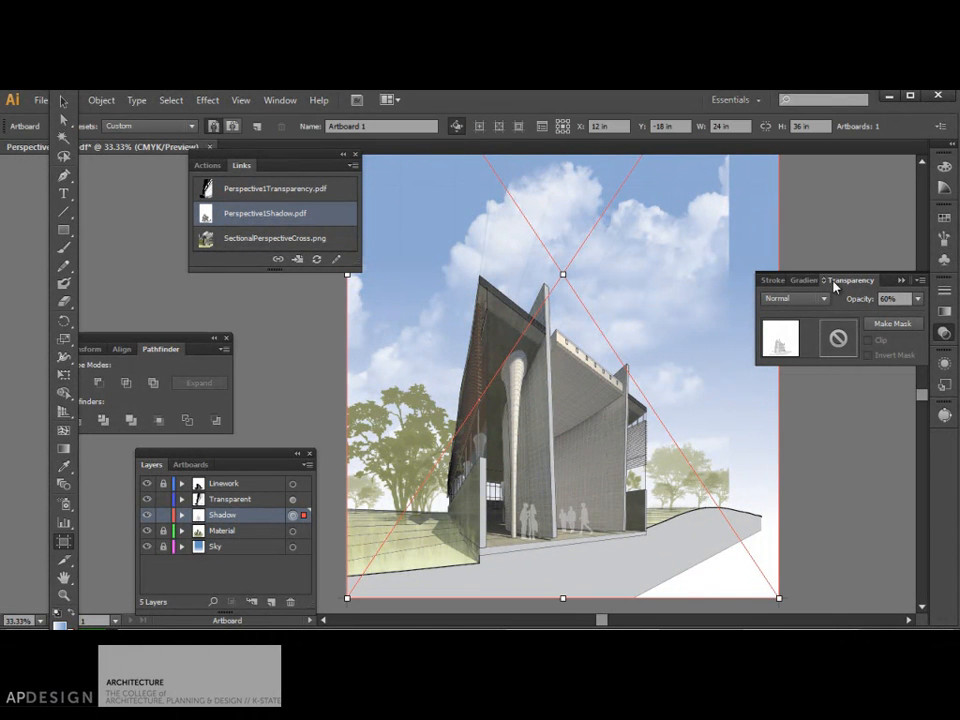
{"action": "left_click", "coordinate": [902, 280]}
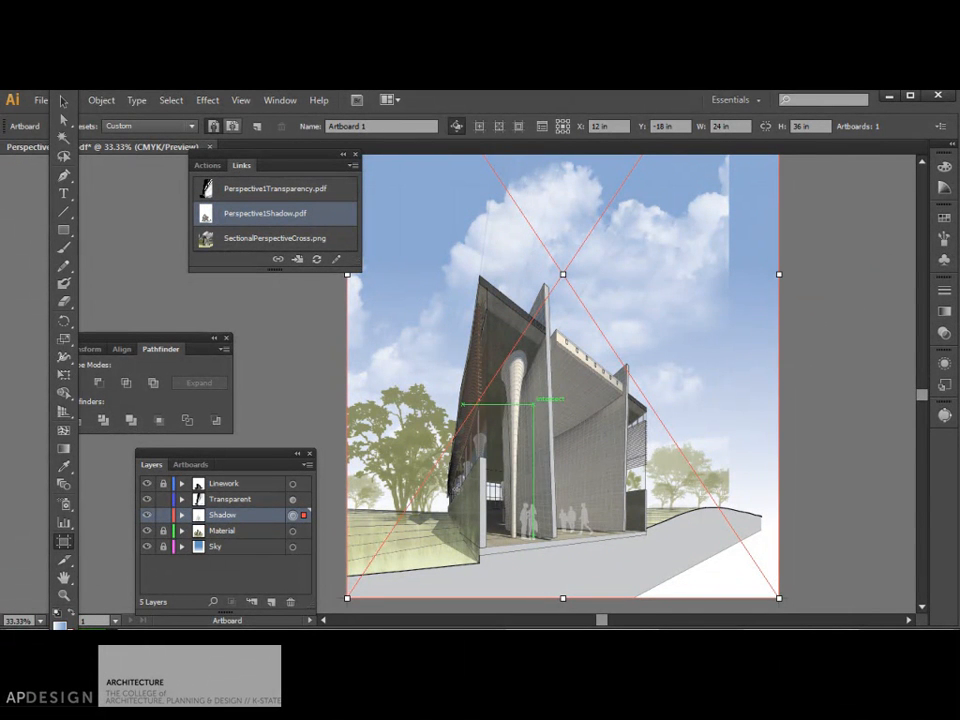
{"action": "left_click_drag", "start_coordinate": [779, 274], "coordinate": [731, 275]}
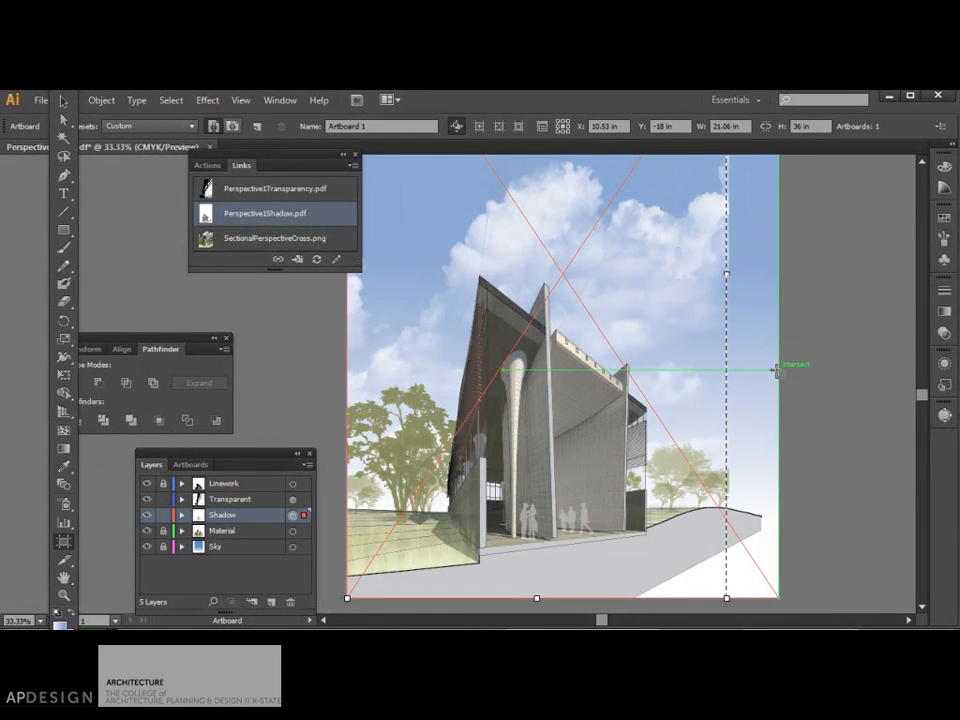
{"action": "key", "text": "ctrl+z"}
{"action": "scroll", "coordinate": [803, 401], "scroll_direction": "down", "scroll_amount": 3}
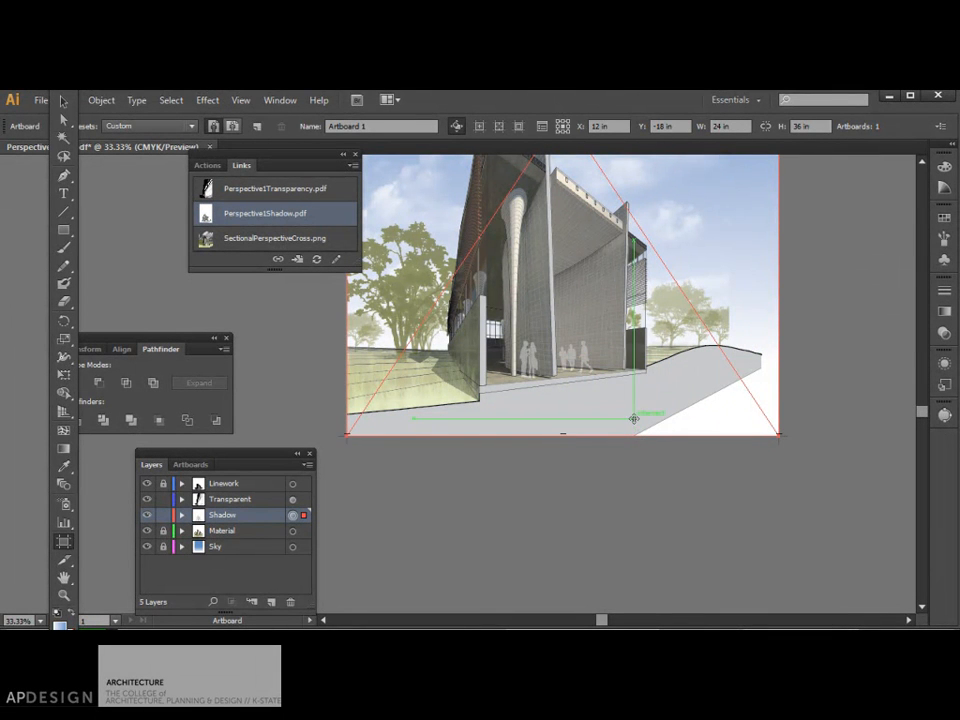
{"action": "scroll", "coordinate": [634, 411], "scroll_direction": "up", "scroll_amount": 3}
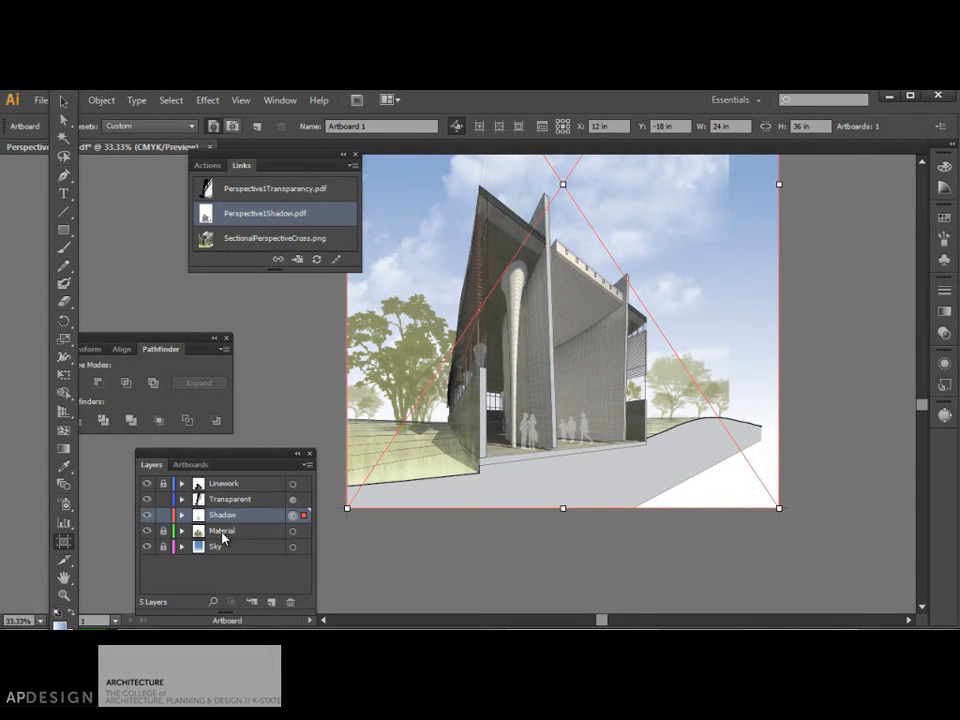
Lock the Transparent and Shadow layers and unlock the Linework layer for editing
{"action": "left_click", "coordinate": [162, 500]}
{"action": "left_click", "coordinate": [163, 516]}
{"action": "left_click", "coordinate": [164, 484]}
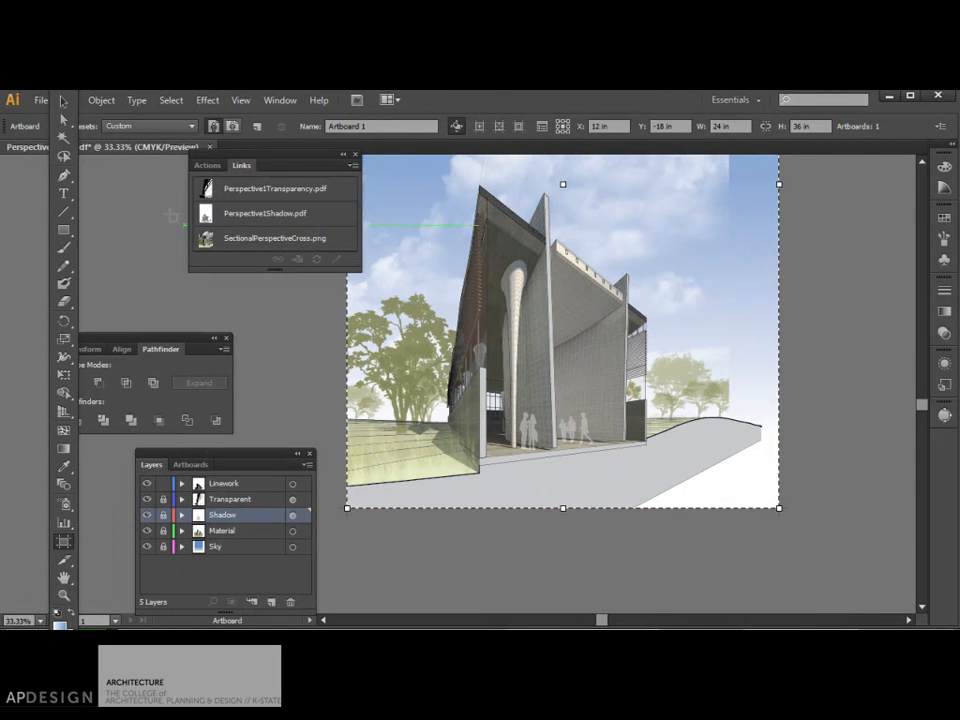
Fill the curved ground section right of the building with the pale tint FFF5F5
{"action": "left_click", "coordinate": [63, 119]}
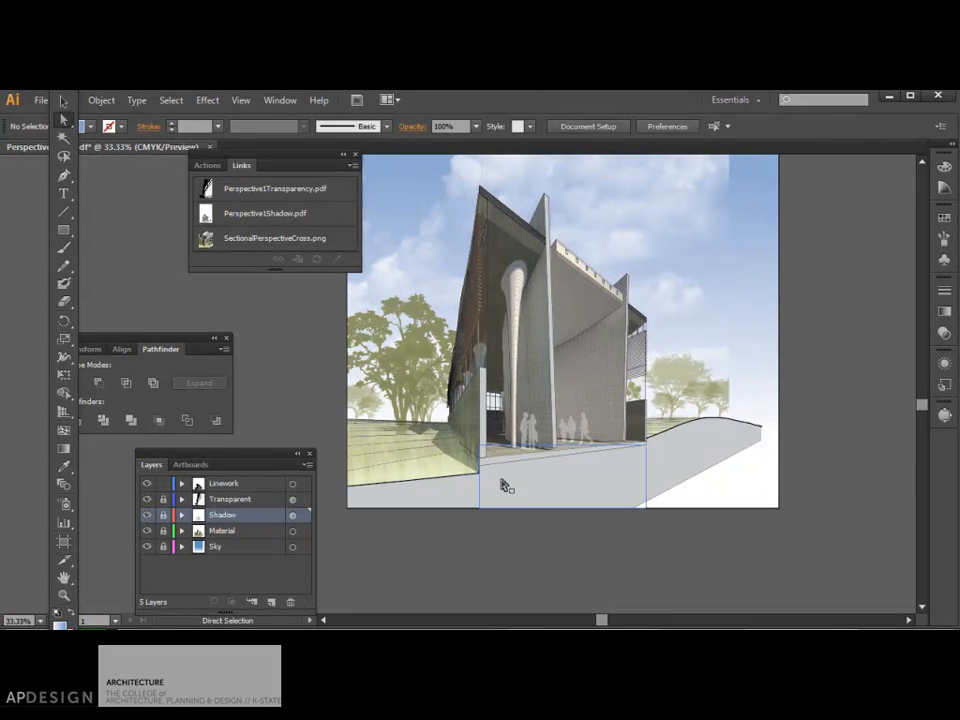
{"action": "left_click", "coordinate": [545, 489]}
{"action": "left_click", "coordinate": [661, 478]}
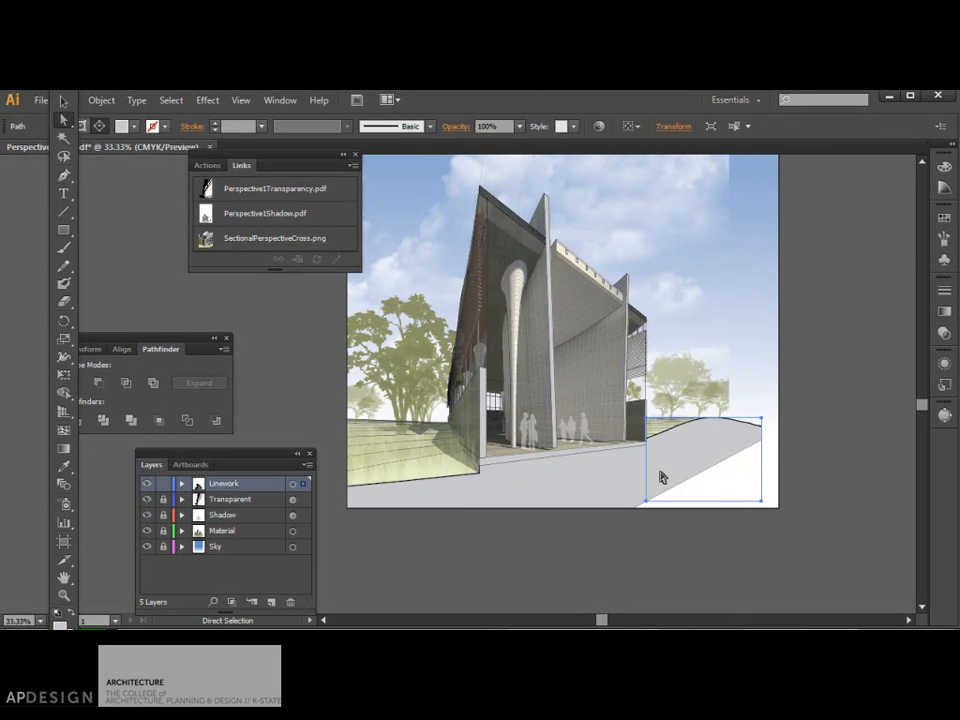
{"action": "left_click", "coordinate": [703, 425]}
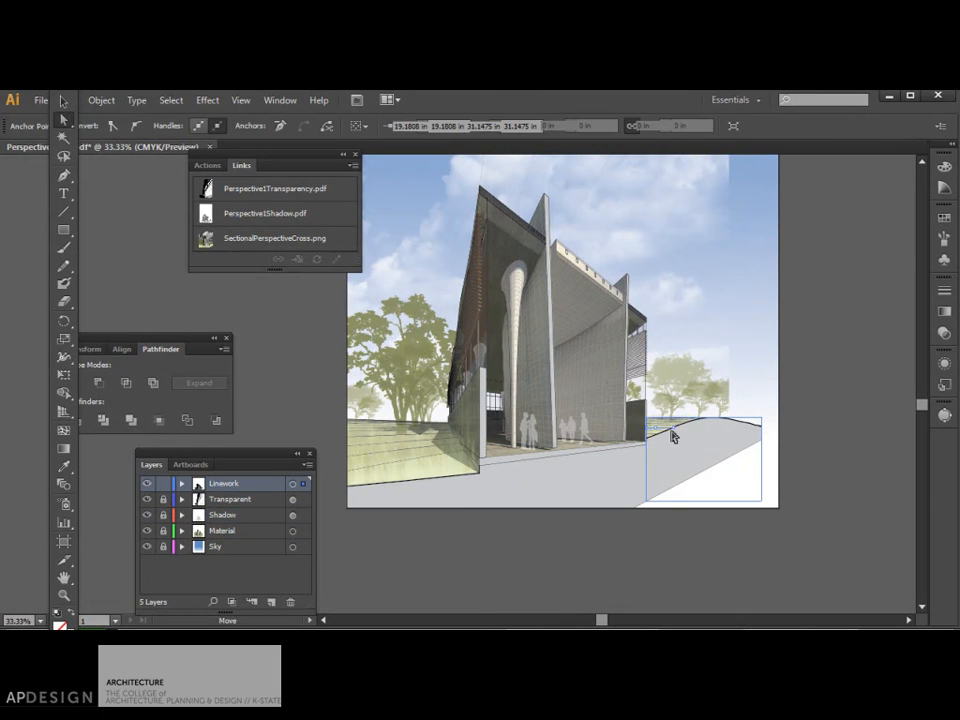
{"action": "left_click", "coordinate": [684, 485]}
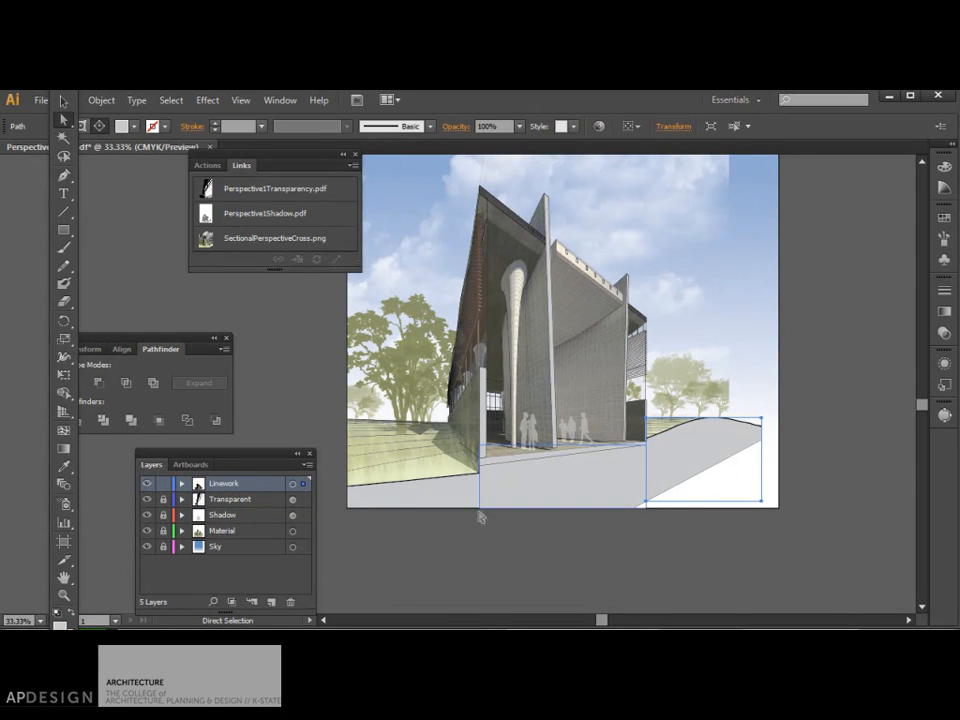
{"action": "double_click", "coordinate": [61, 627]}
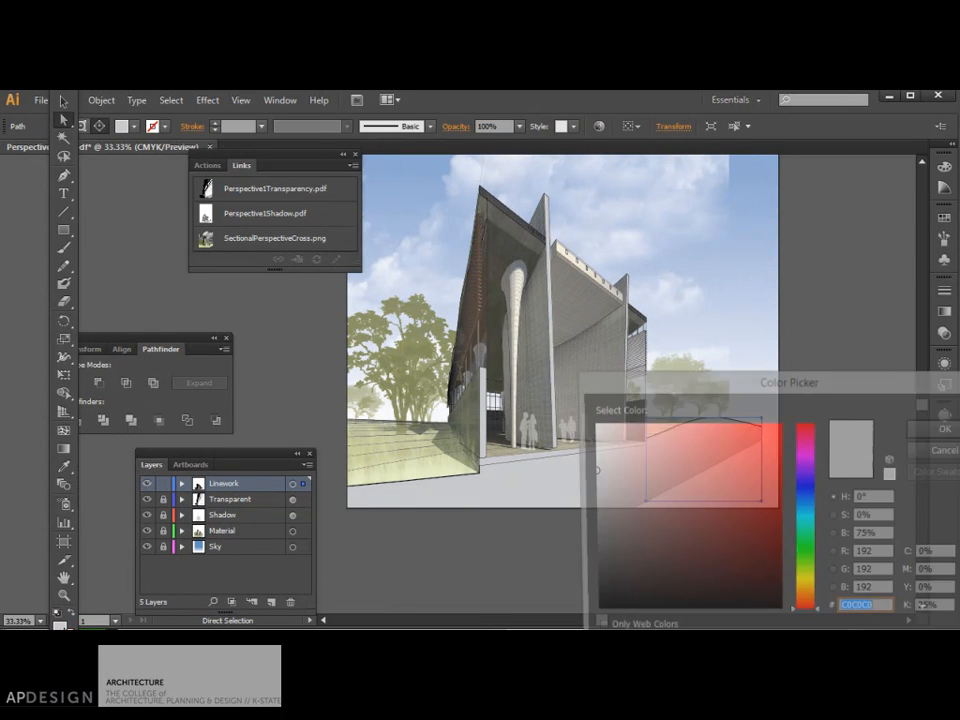
{"action": "left_click_drag", "start_coordinate": [593, 469], "coordinate": [606, 418]}
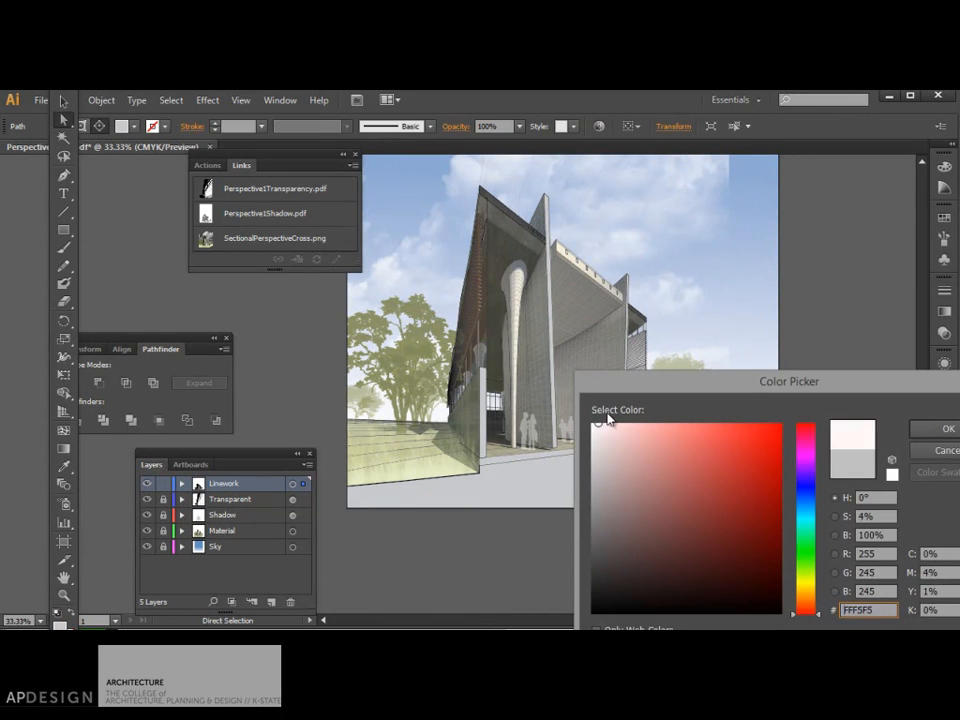
{"action": "left_click", "coordinate": [937, 428]}
Change the fill of the curved ground section right of the building to neutral near-white F9F9F9
{"action": "left_click", "coordinate": [633, 489]}
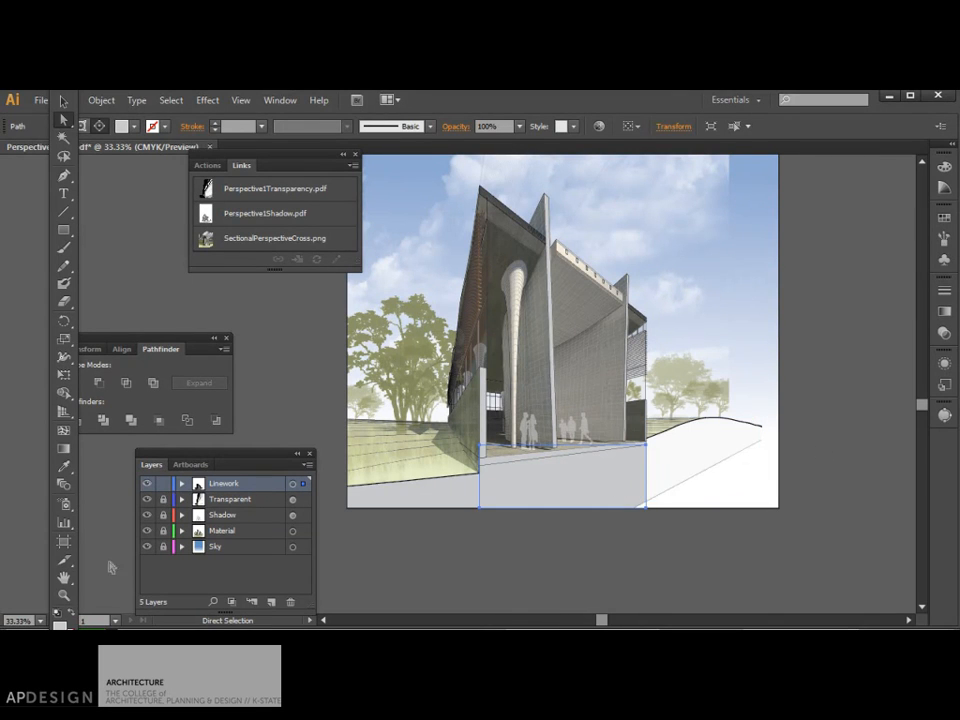
{"action": "left_click", "coordinate": [692, 475]}
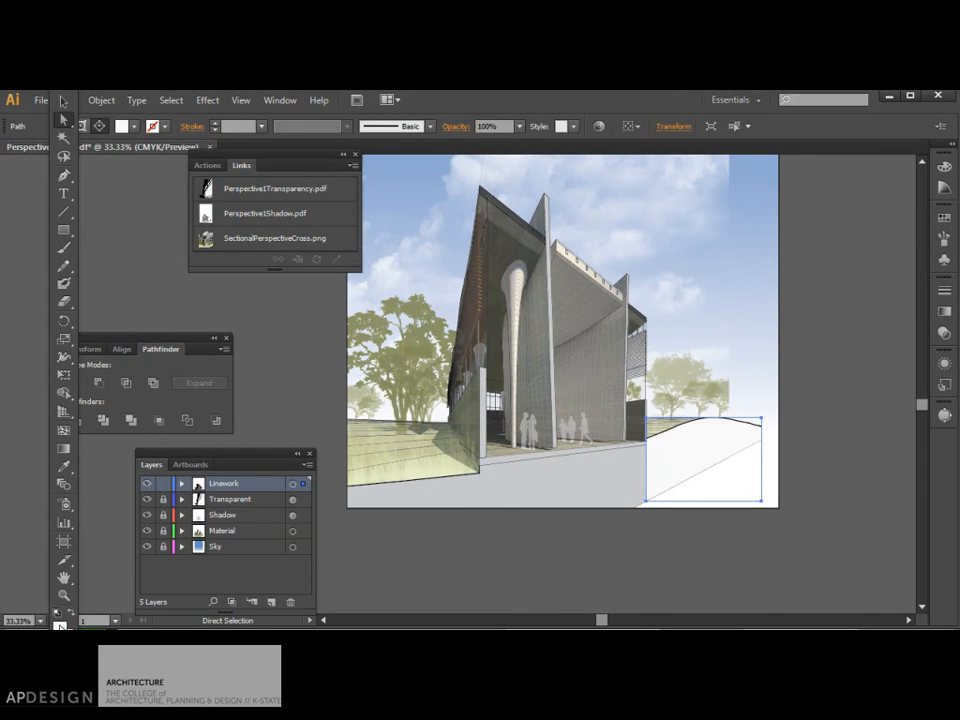
{"action": "double_click", "coordinate": [60, 624]}
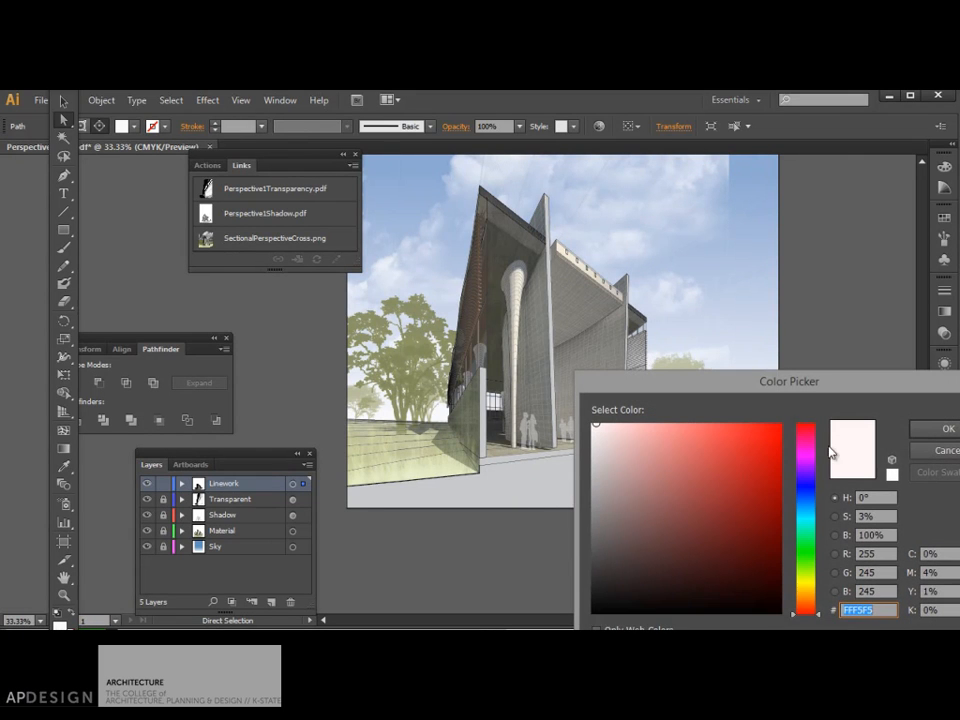
{"action": "left_click_drag", "start_coordinate": [619, 424], "coordinate": [573, 426]}
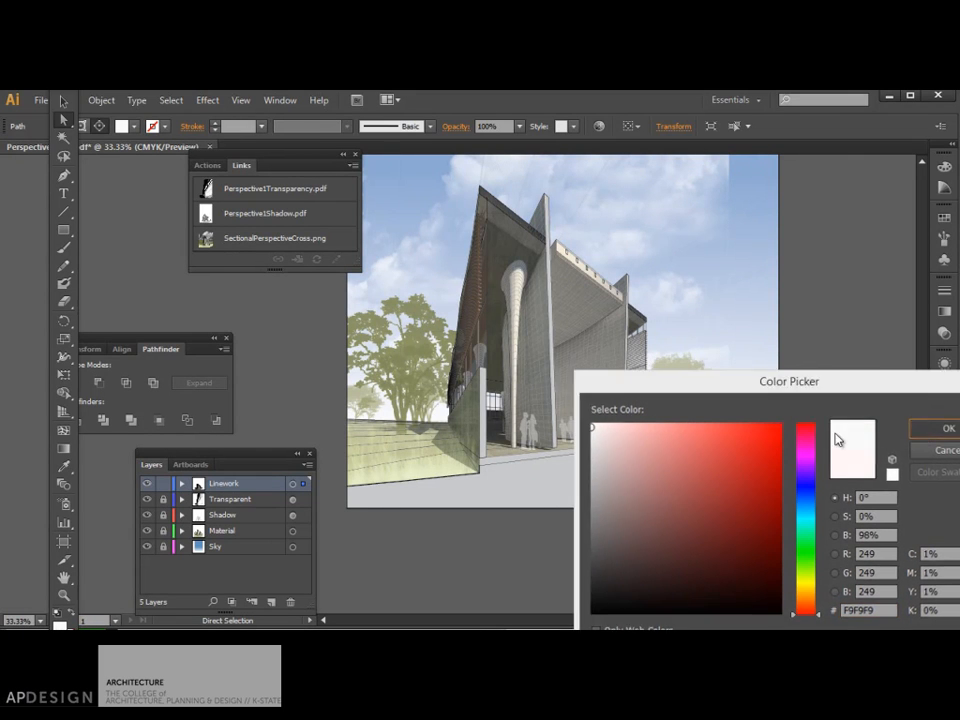
{"action": "left_click", "coordinate": [946, 428]}
Copy the near-white fill of the right ground section onto the middle ground section below the building with the Eyedropper
{"action": "left_click", "coordinate": [63, 101]}
{"action": "left_click", "coordinate": [621, 497]}
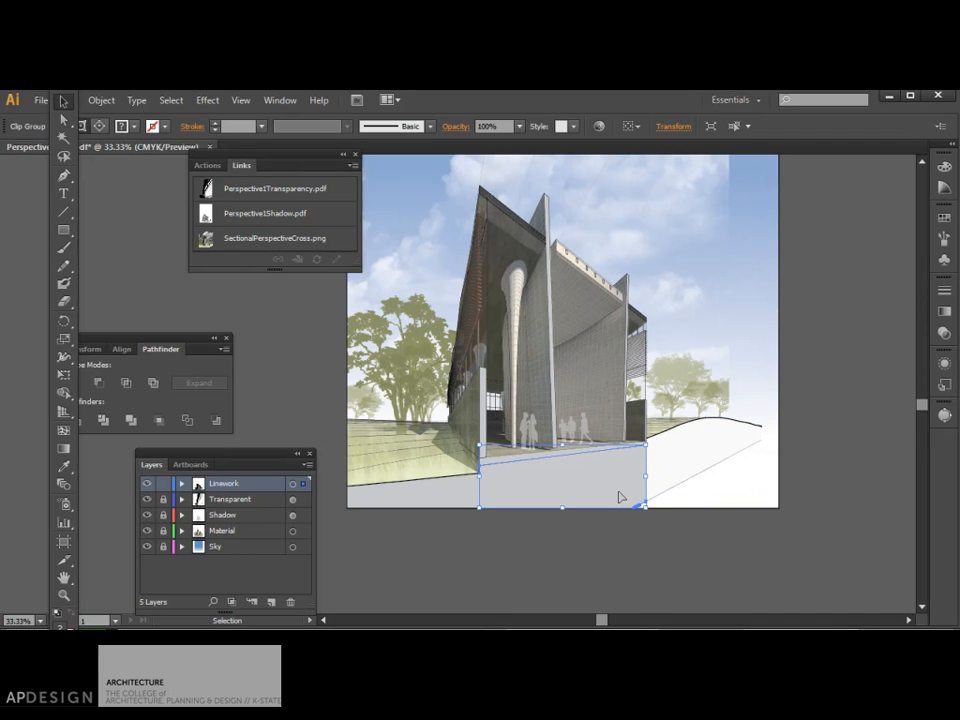
{"action": "key", "text": "i"}
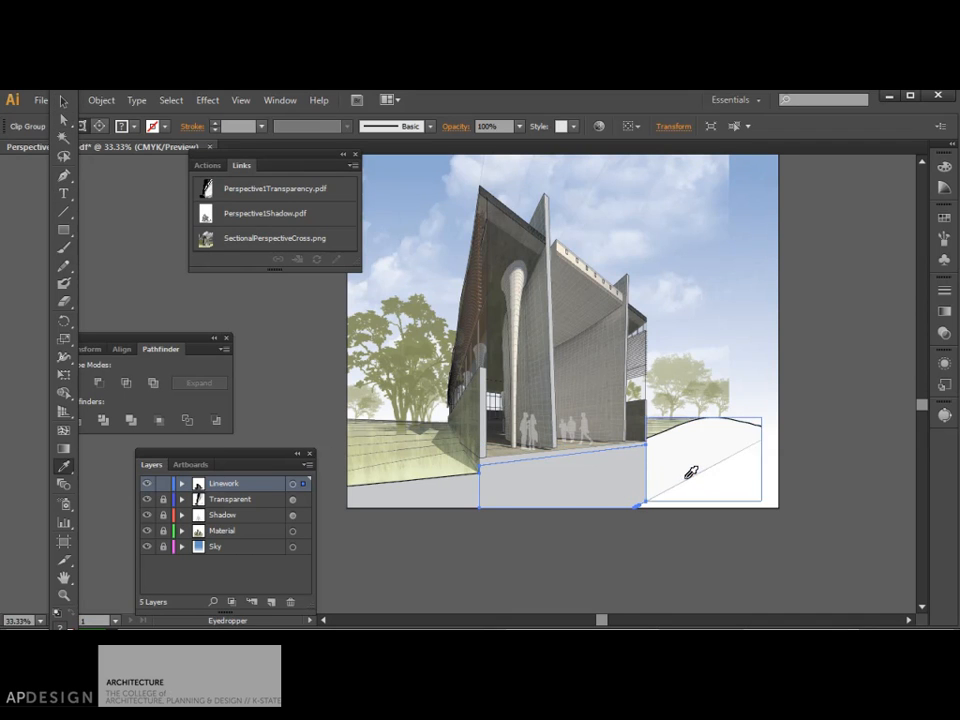
{"action": "left_click", "coordinate": [692, 476]}
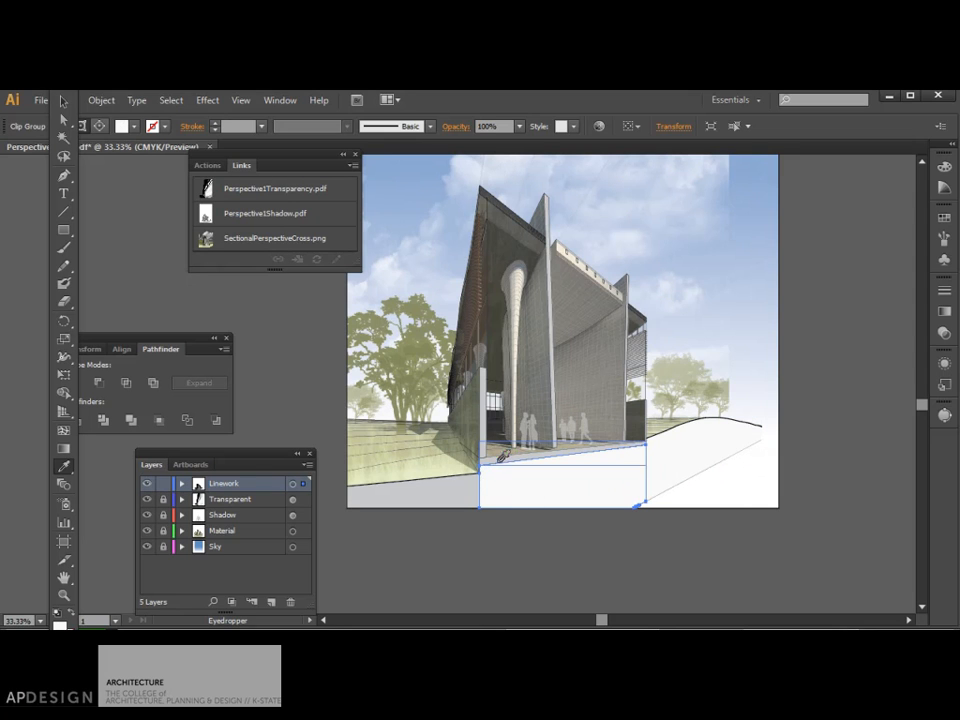
{"action": "left_click", "coordinate": [474, 484]}
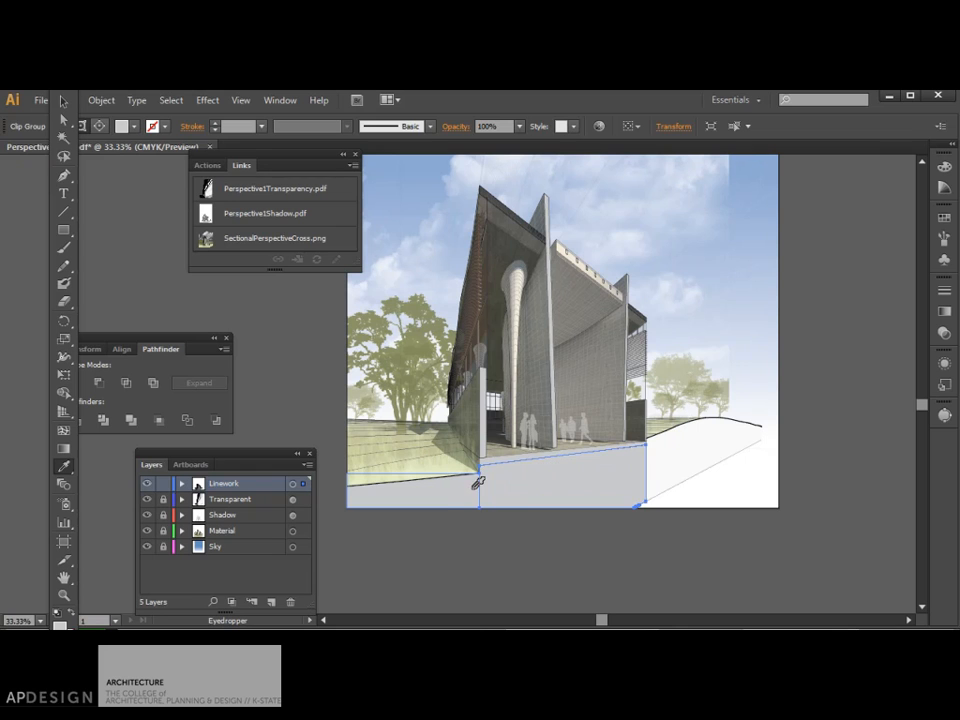
{"action": "left_click", "coordinate": [704, 458]}
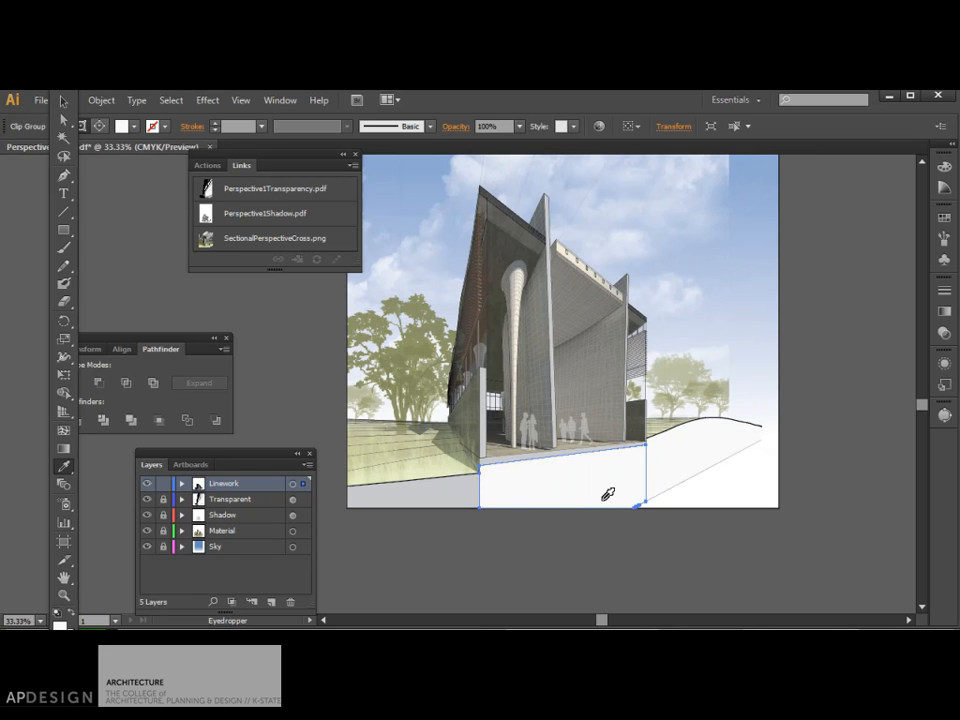
Select the narrow cut faces of the two tall vertical walls and fill them with solid white
{"action": "left_click", "coordinate": [63, 101]}
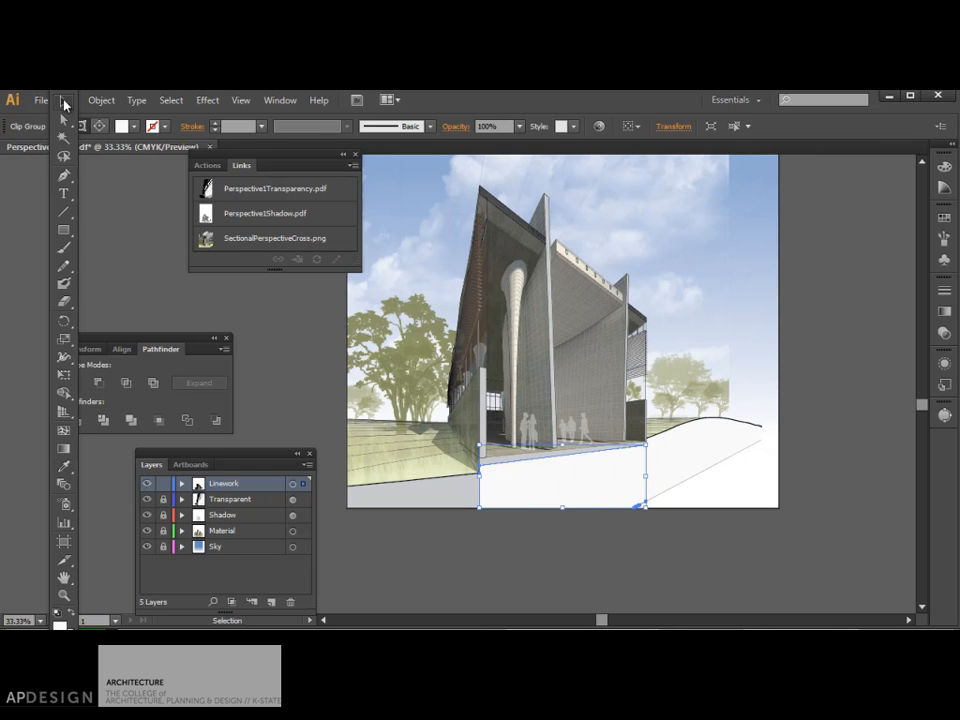
{"action": "left_click", "coordinate": [549, 237]}
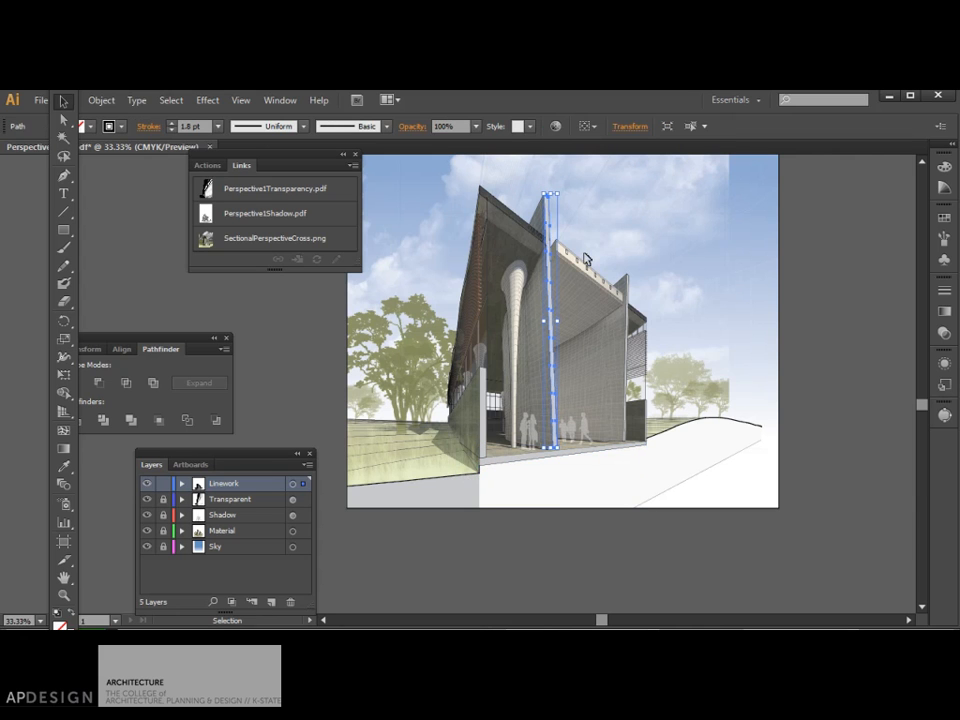
{"action": "left_click", "coordinate": [630, 297], "text": "shift"}
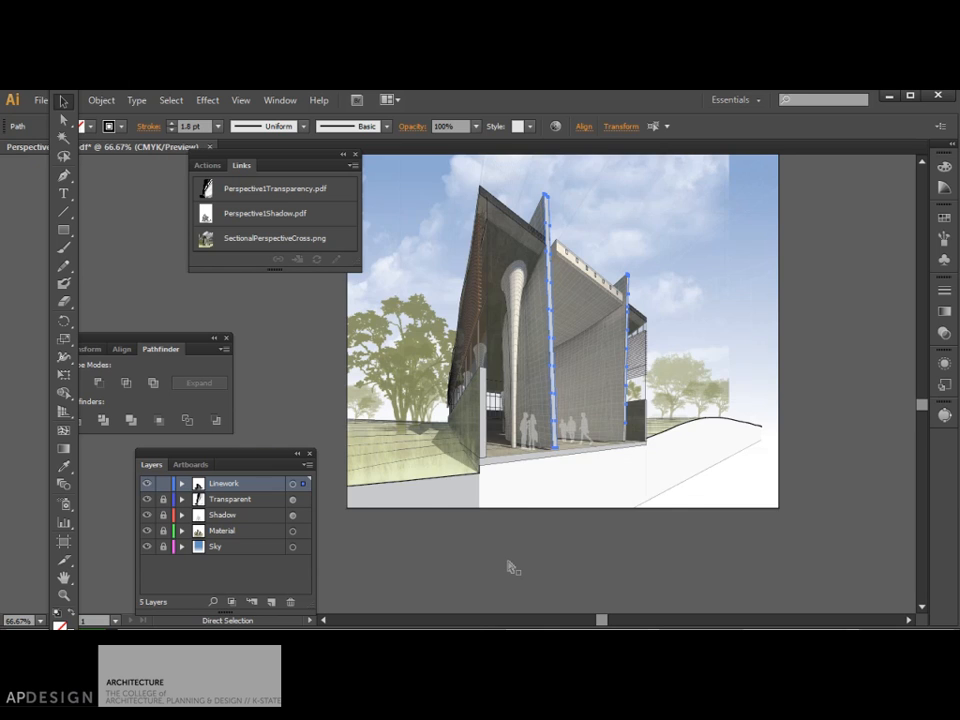
{"action": "key", "text": "ctrl+plus"}
{"action": "left_click", "coordinate": [675, 466]}
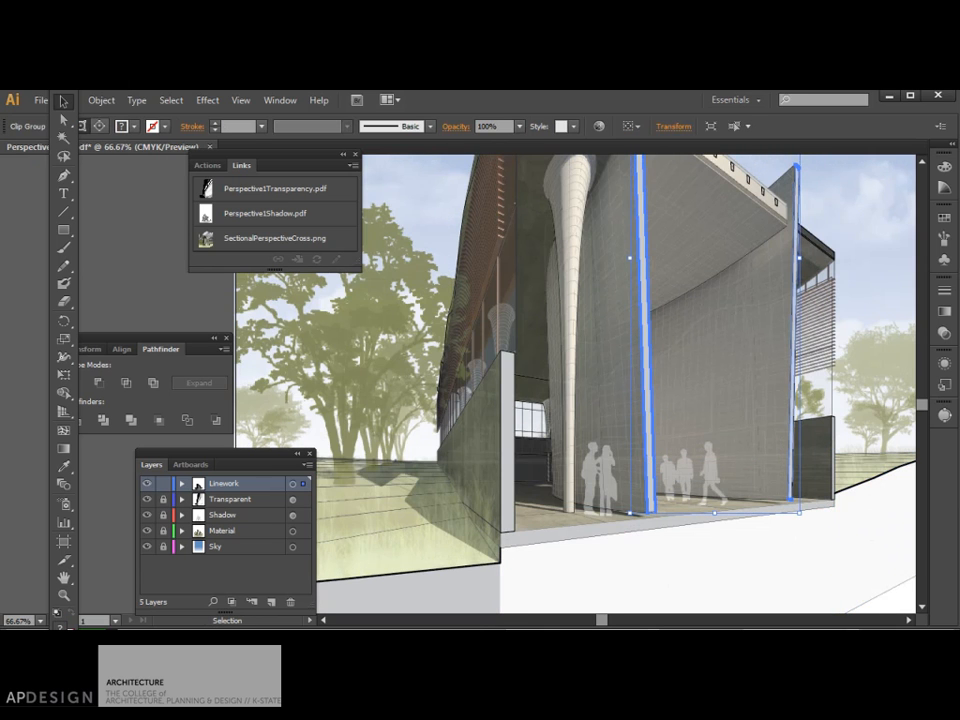
{"action": "key", "text": "comma"}
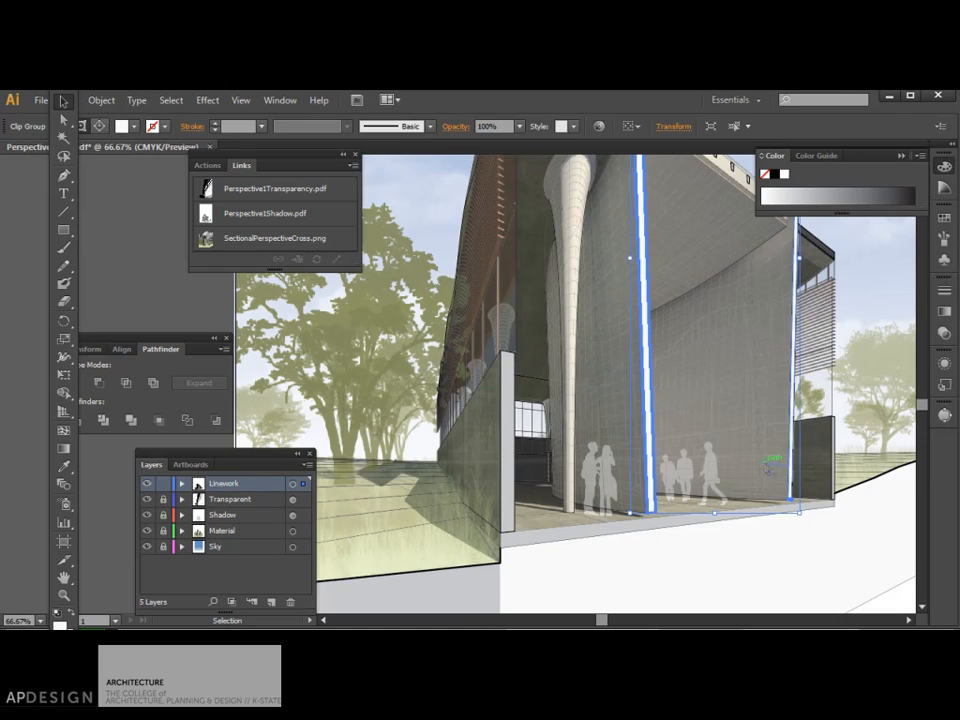
Fill the sloped cut faces of the large front roof and the small roof at the building's right end with white
{"action": "scroll", "coordinate": [768, 466], "scroll_direction": "up", "scroll_amount": 5}
{"action": "left_click", "coordinate": [576, 232]}
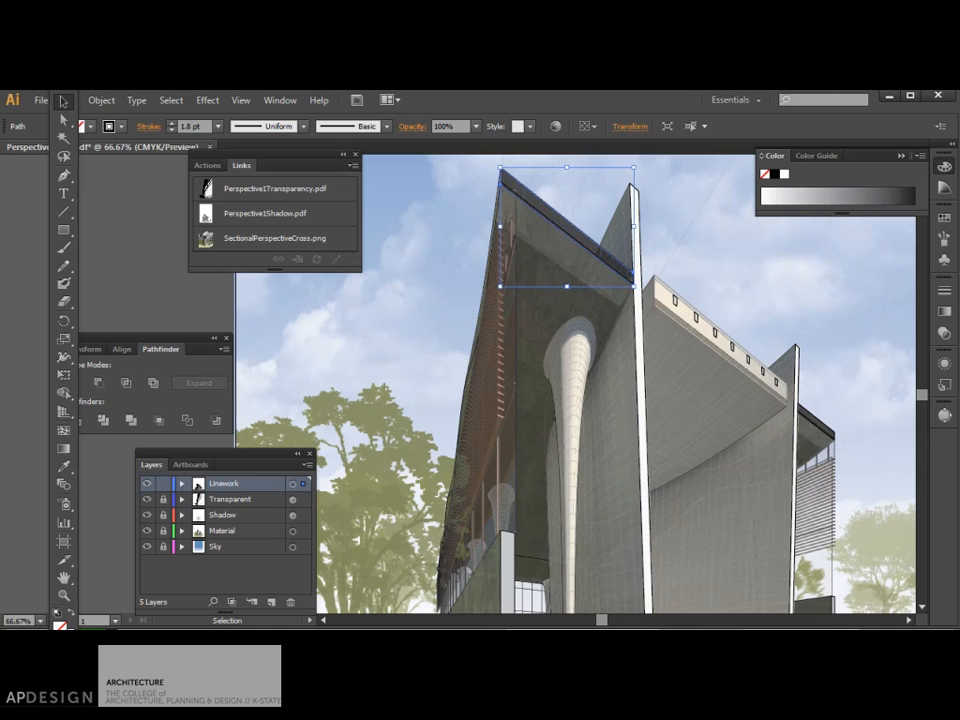
{"action": "key", "text": "d"}
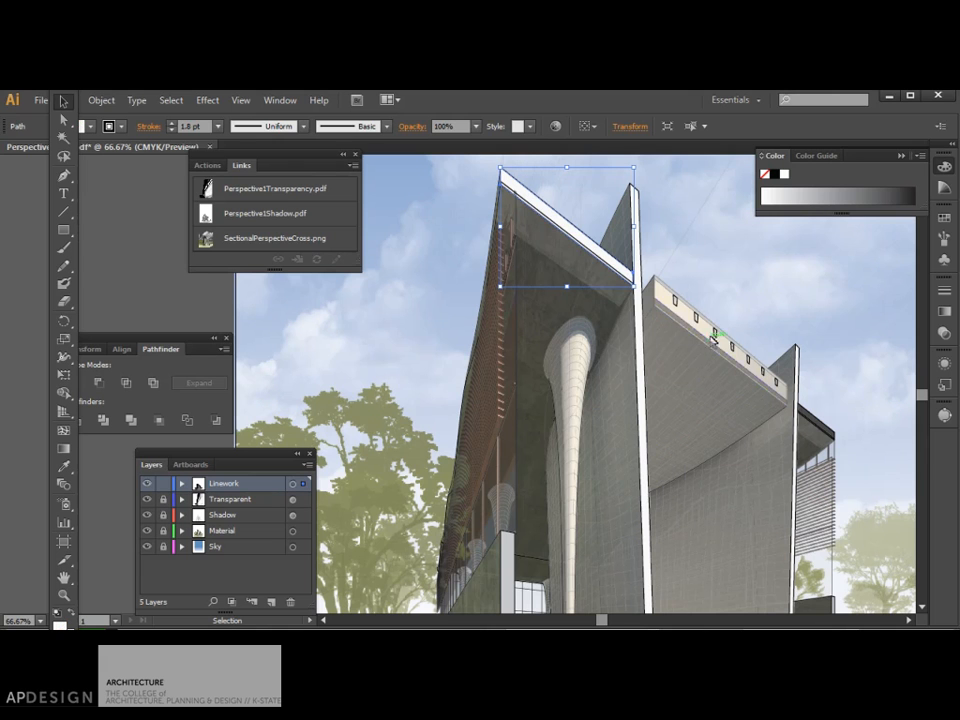
{"action": "left_click", "coordinate": [686, 320]}
{"action": "left_click", "coordinate": [800, 390]}
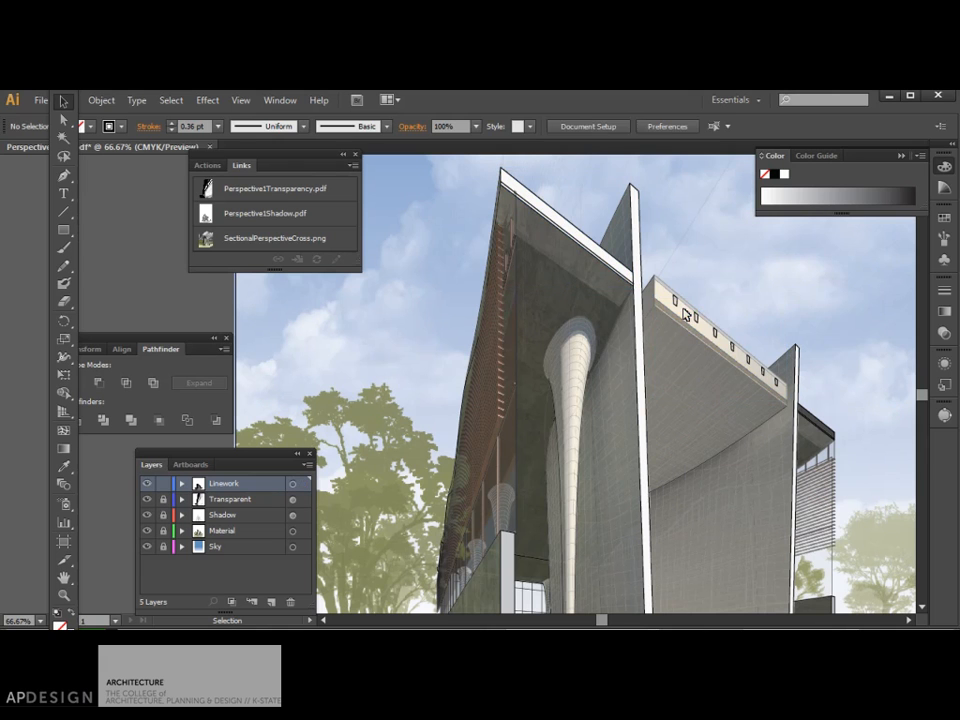
{"action": "left_click", "coordinate": [813, 408]}
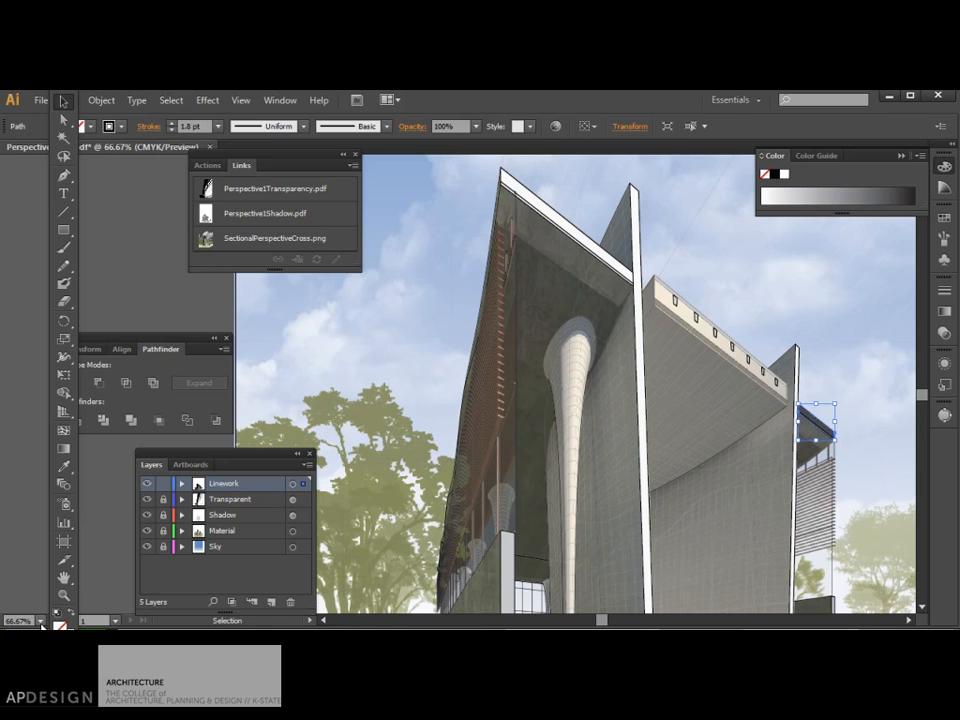
{"action": "left_click", "coordinate": [785, 174]}
Fill the sloped cut face of the slotted middle roof between the two tall walls with white
{"action": "left_click", "coordinate": [748, 362]}
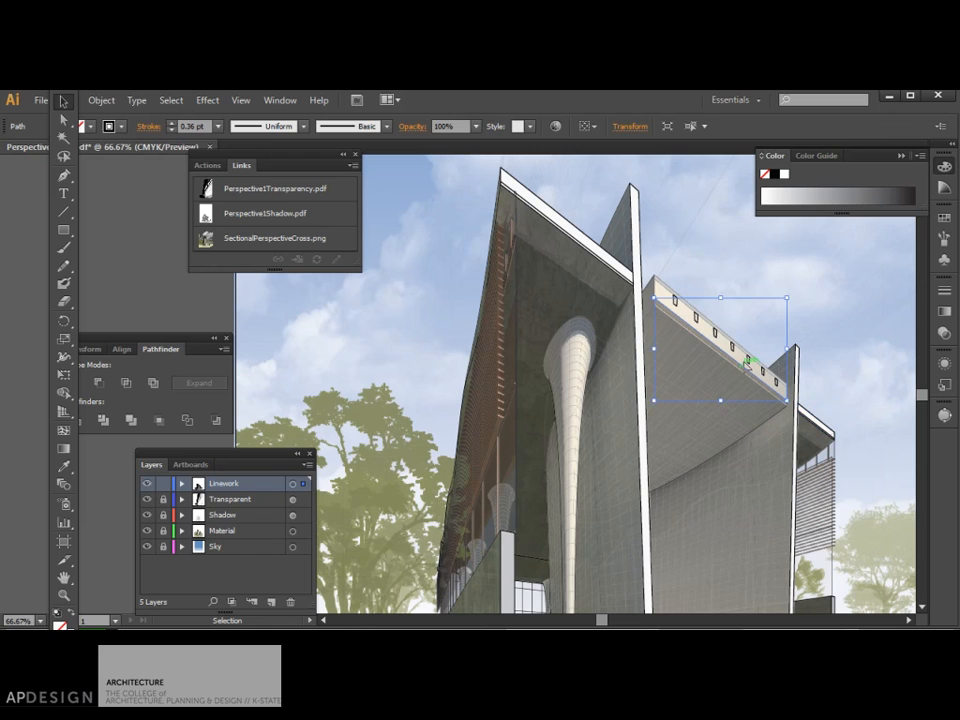
{"action": "left_click", "coordinate": [688, 315]}
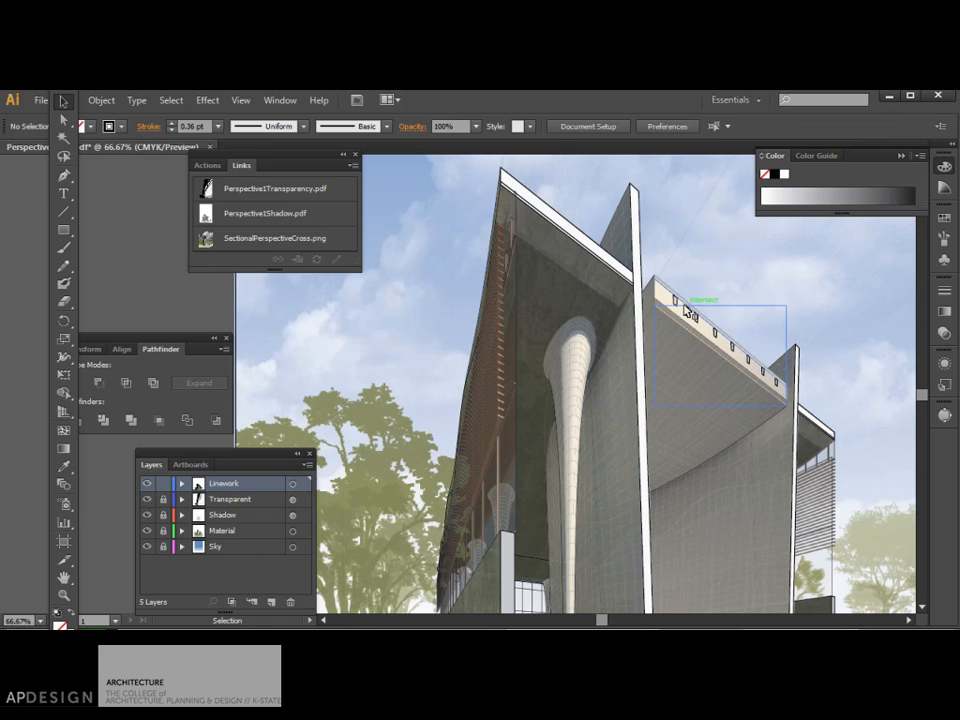
{"action": "left_click", "coordinate": [684, 304]}
{"action": "left_click", "coordinate": [677, 306]}
{"action": "left_click", "coordinate": [665, 298]}
{"action": "left_click", "coordinate": [658, 294]}
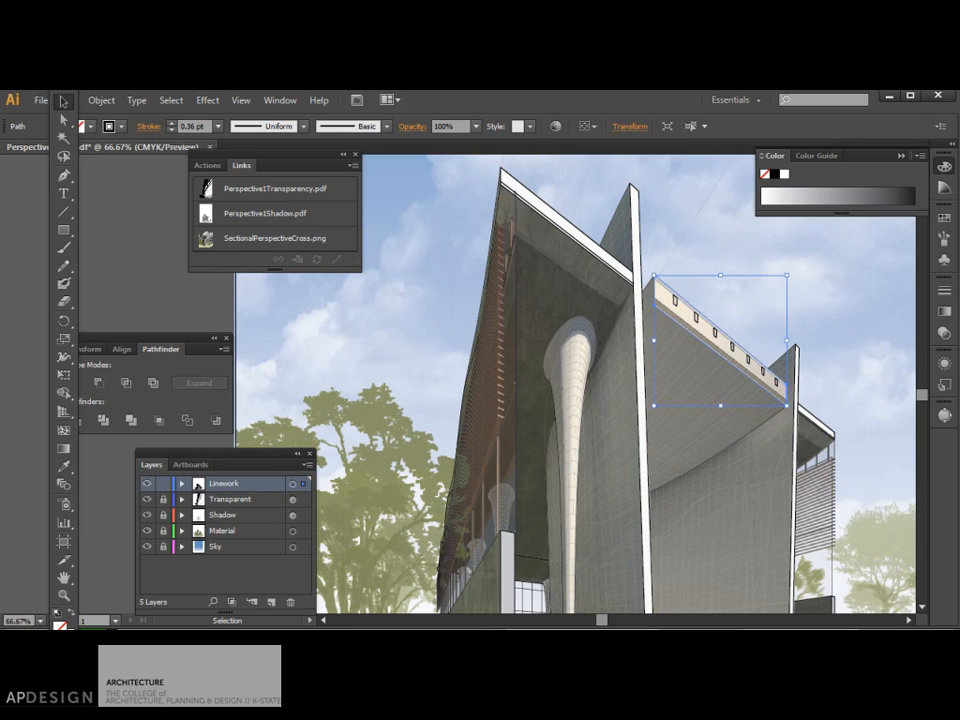
{"action": "key", "text": "comma"}
{"action": "left_click", "coordinate": [703, 334]}
{"action": "left_click", "coordinate": [701, 341]}
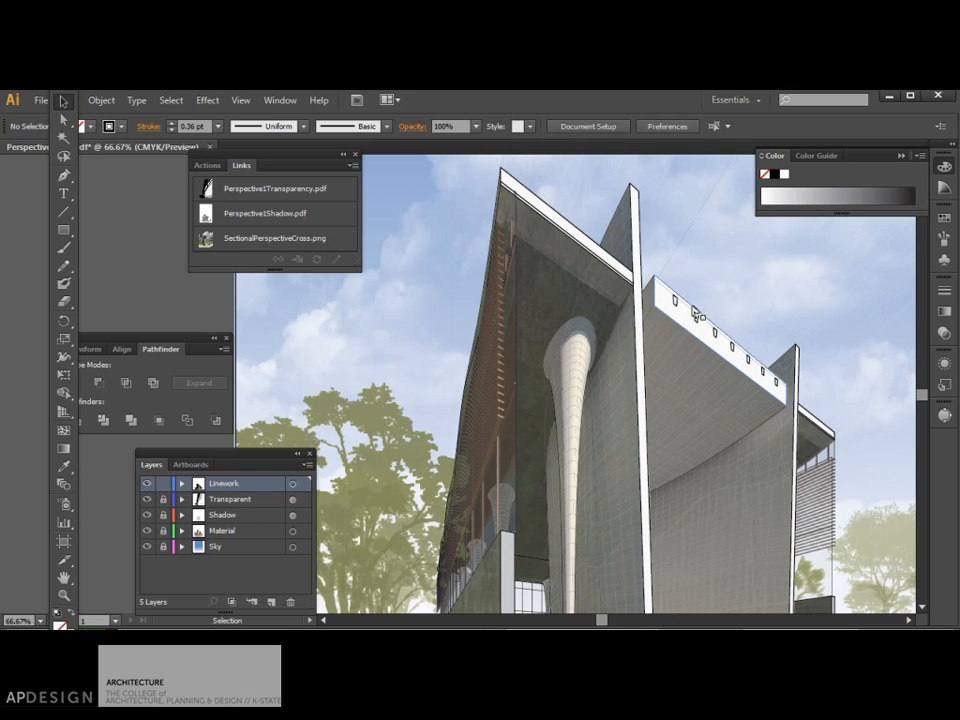
Delete the small rectangular slot outlines along the cut face of the middle roof
{"action": "scroll", "coordinate": [700, 352], "scroll_direction": "down", "scroll_amount": 3}
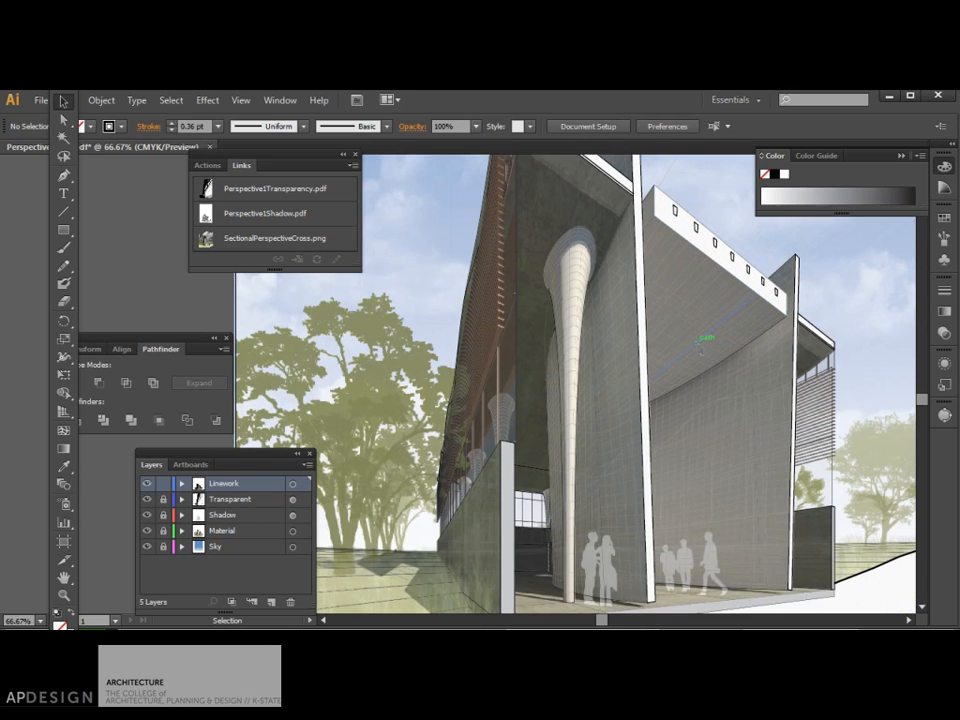
{"action": "left_click", "coordinate": [676, 212]}
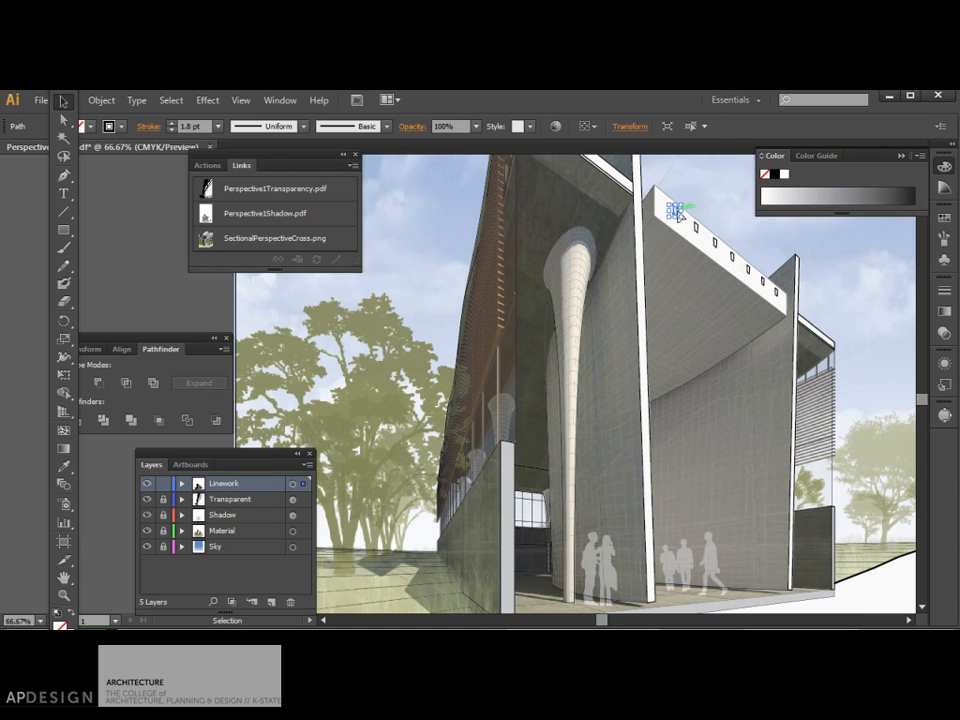
{"action": "key", "text": "Delete"}
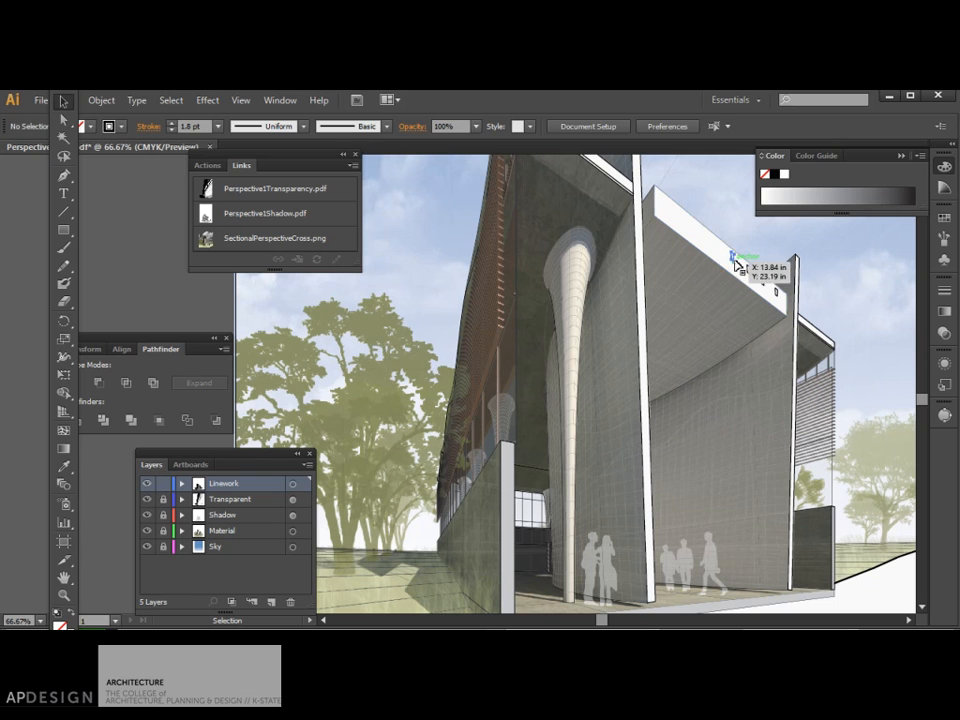
{"action": "left_click", "coordinate": [766, 287]}
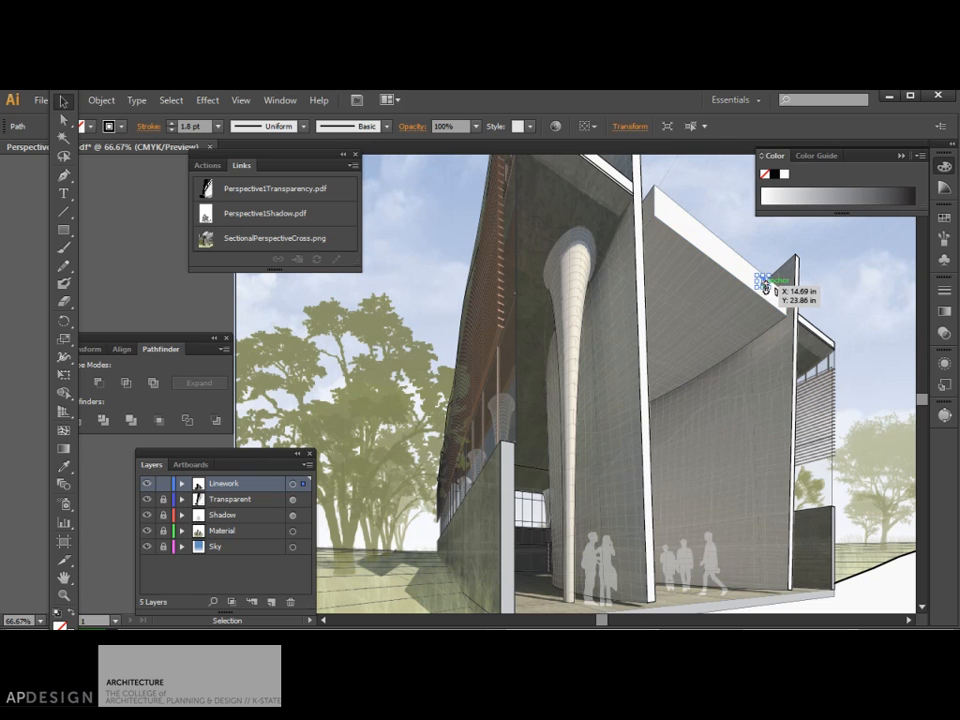
{"action": "key", "text": "Delete"}
Fill the narrow cut face of the low wall at the building's left end with white
{"action": "scroll", "coordinate": [779, 297], "scroll_direction": "down", "scroll_amount": 4}
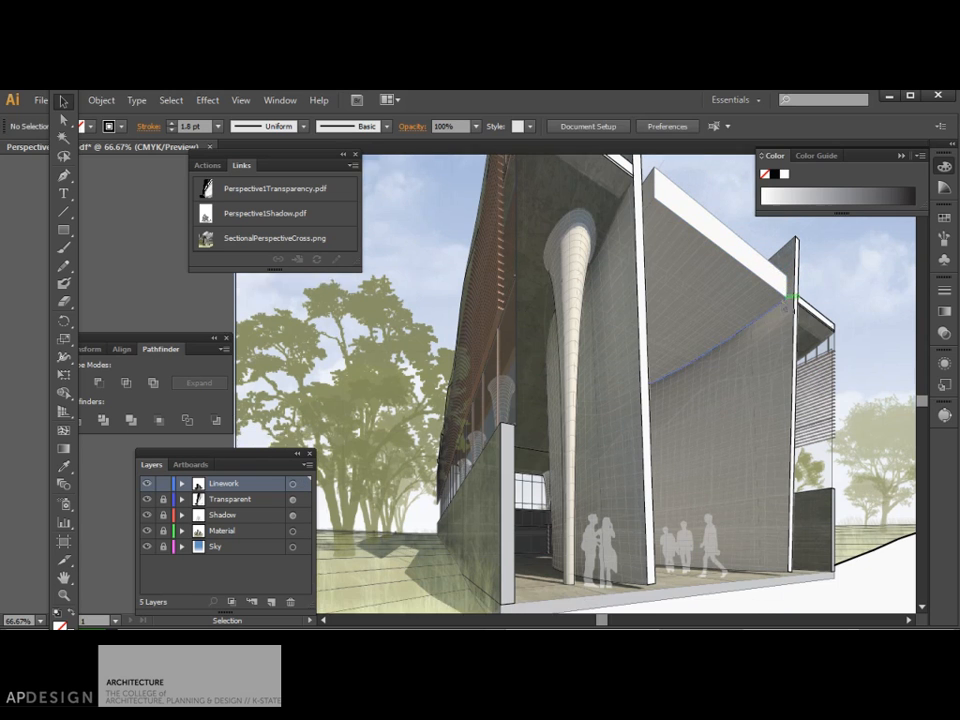
{"action": "left_click", "coordinate": [398, 557]}
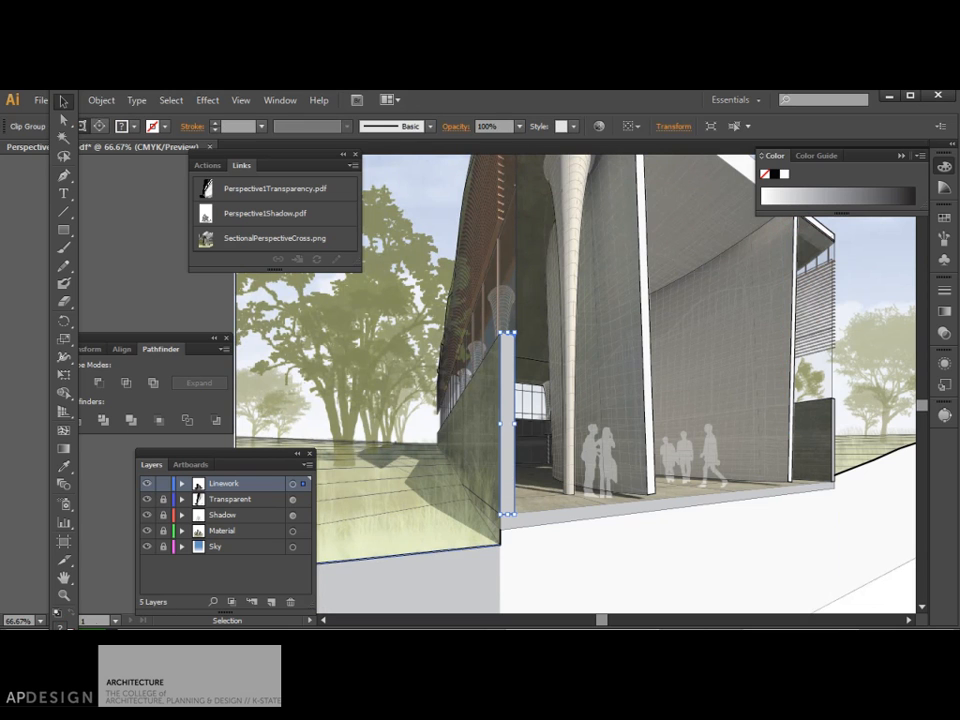
{"action": "left_click", "coordinate": [56, 646]}
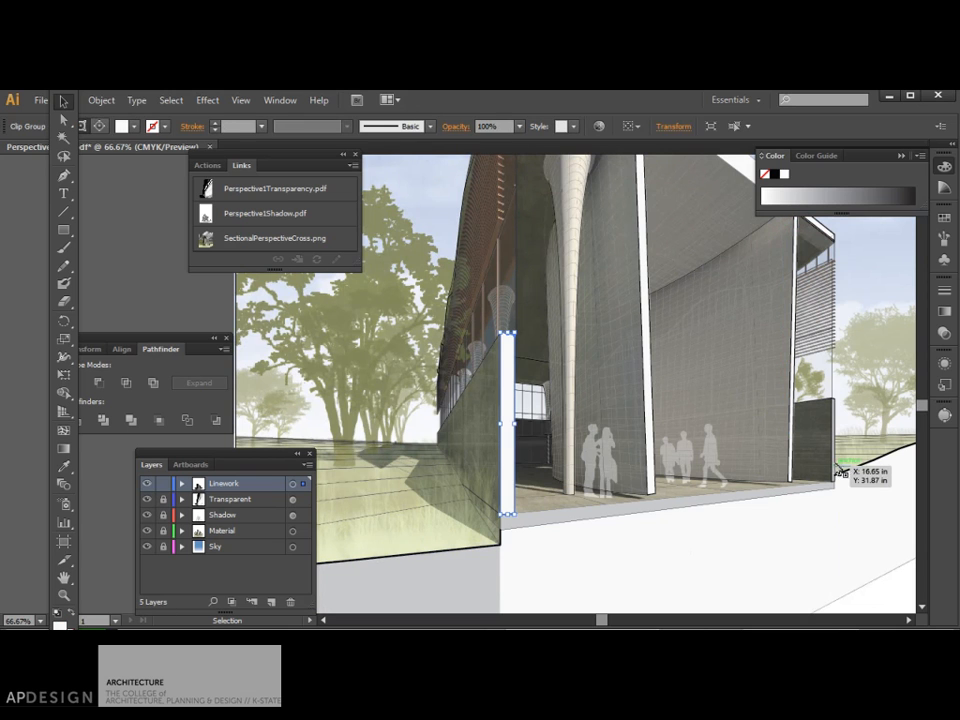
Fill the thin floor slab section beneath the building with white and select its outline path
{"action": "left_click", "coordinate": [836, 482]}
{"action": "left_click", "coordinate": [821, 493], "text": "shift"}
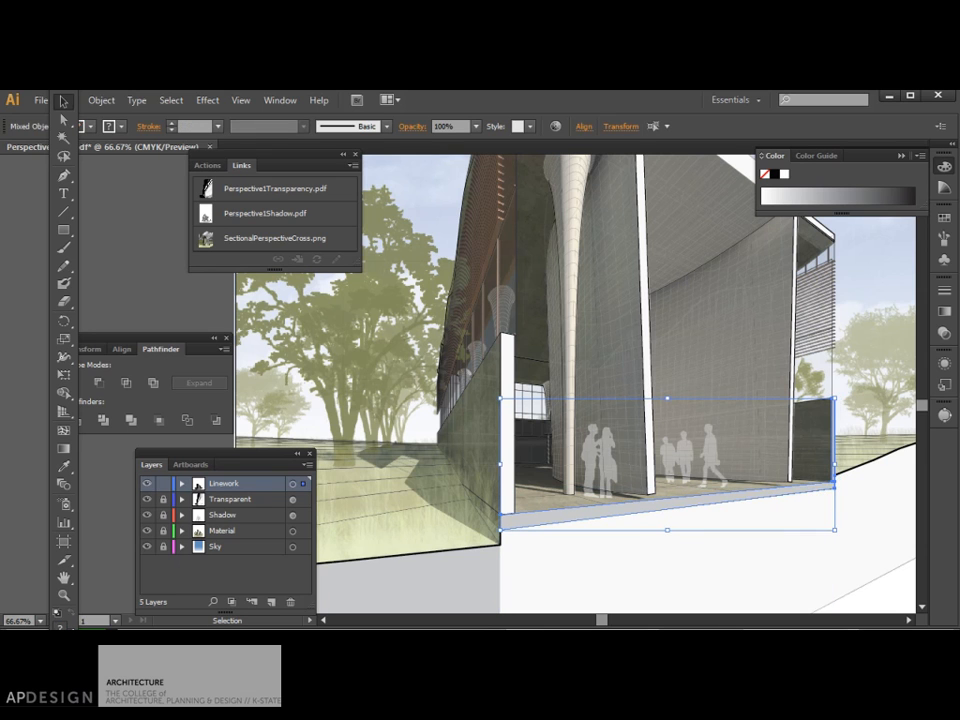
{"action": "left_click", "coordinate": [745, 562]}
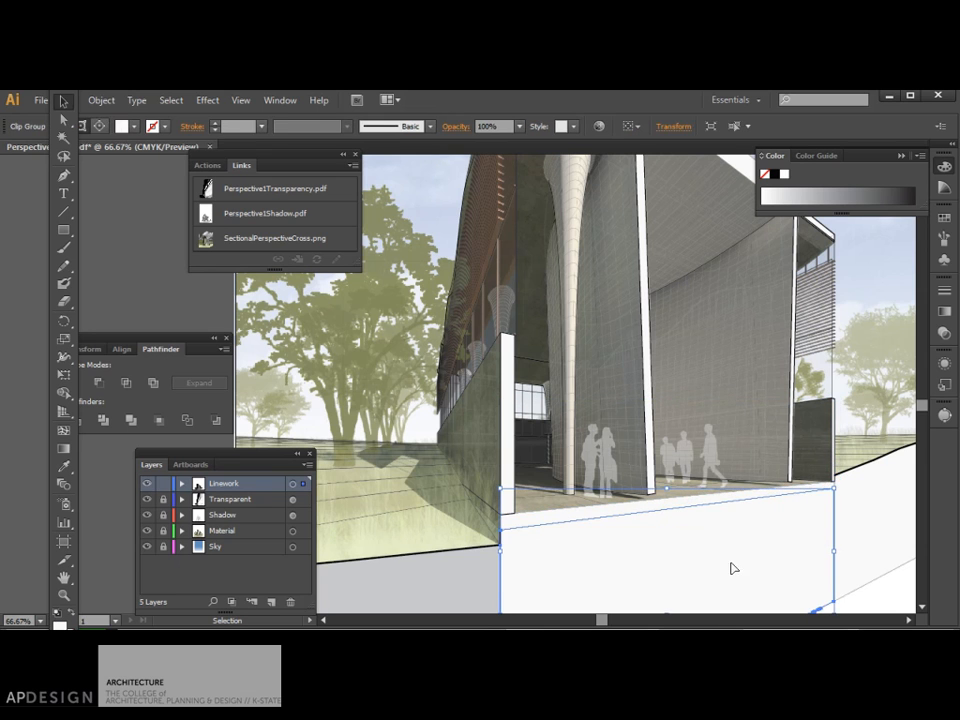
{"action": "left_click", "coordinate": [508, 514]}
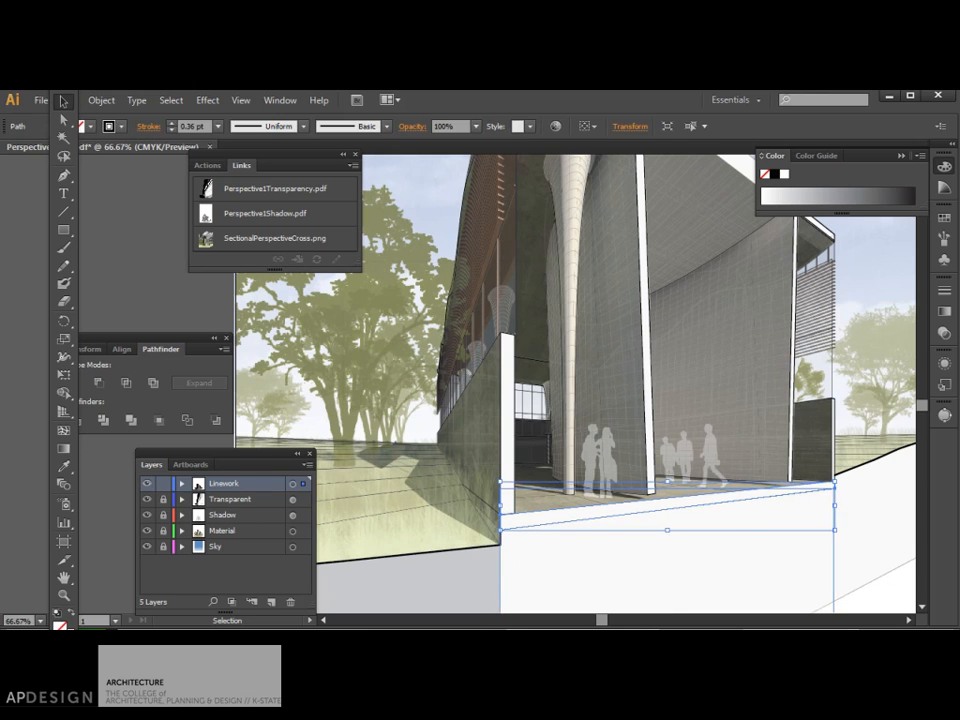
Switch to Revit and set the visual style of the SectionalPerspectiveCross view to Shaded
{"action": "key", "text": "alt+Tab"}
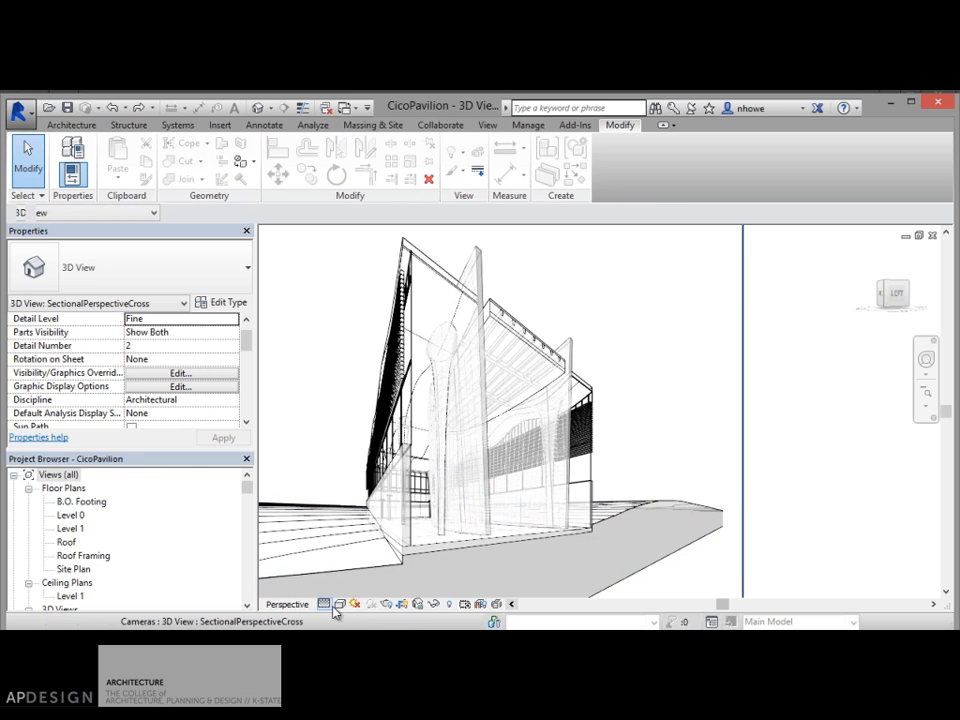
{"action": "left_click", "coordinate": [337, 605]}
{"action": "left_click", "coordinate": [366, 545]}
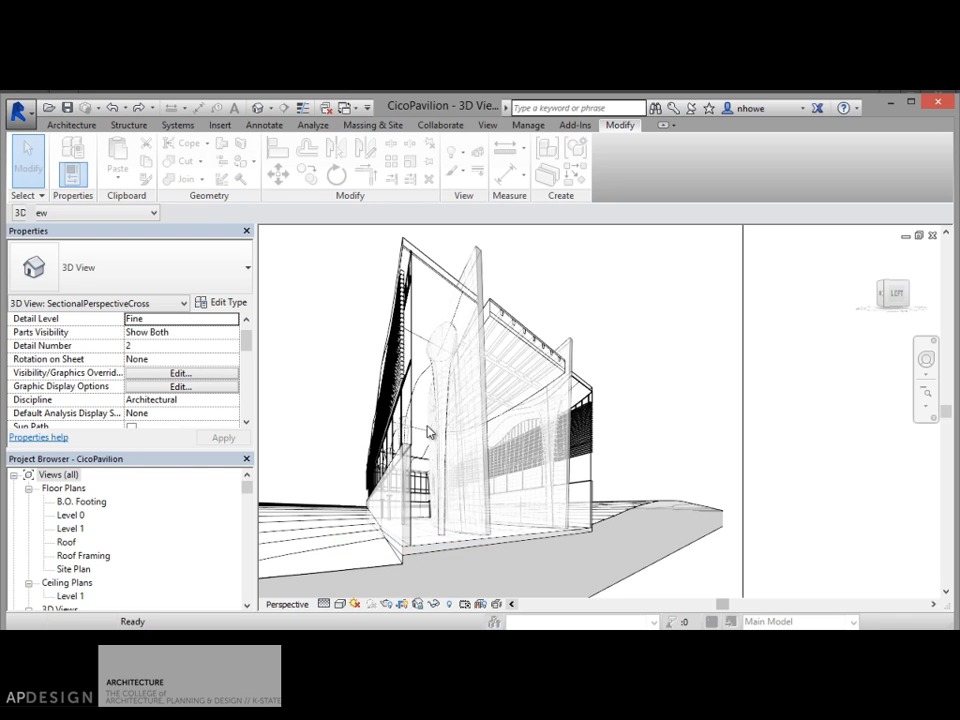
{"action": "left_click", "coordinate": [649, 421]}
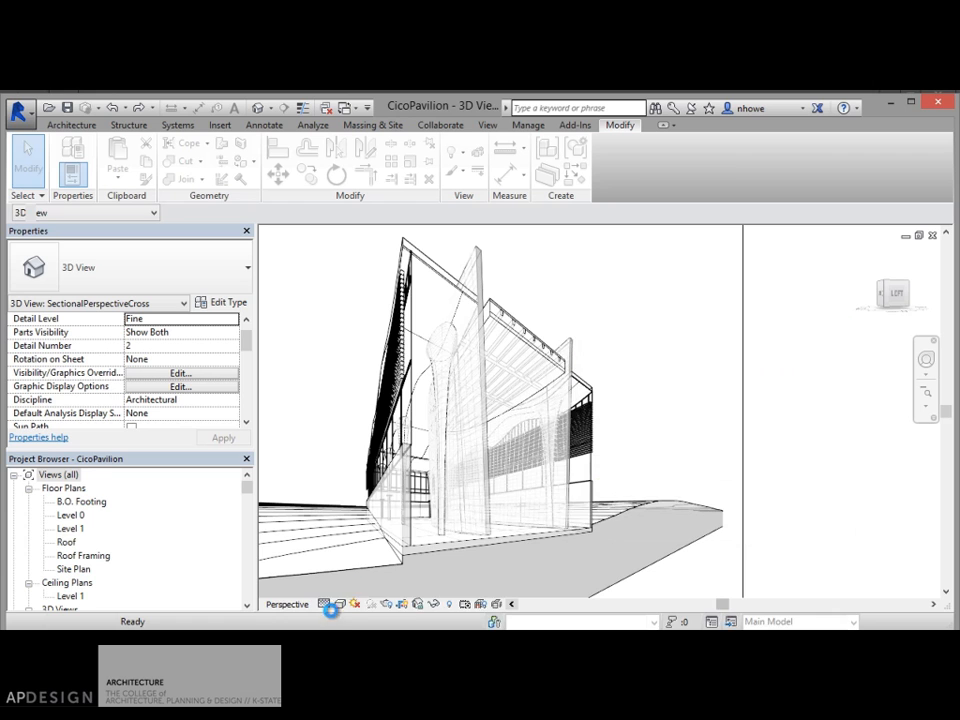
Set the model transparency to 0 in the view's graphic display options and apply it
{"action": "left_click", "coordinate": [341, 605]}
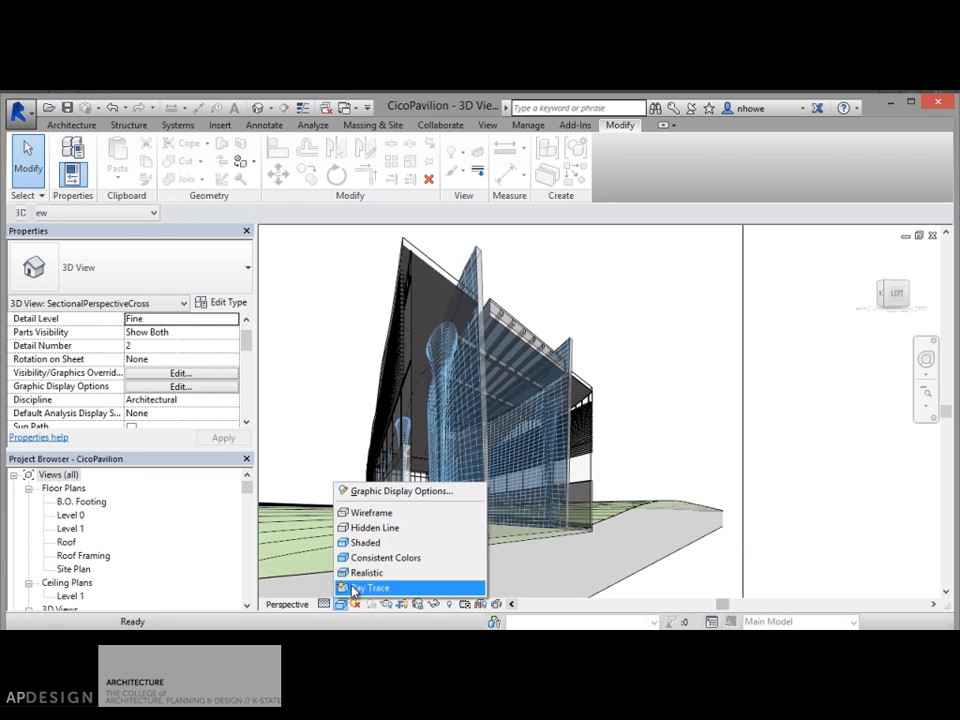
{"action": "left_click", "coordinate": [382, 492]}
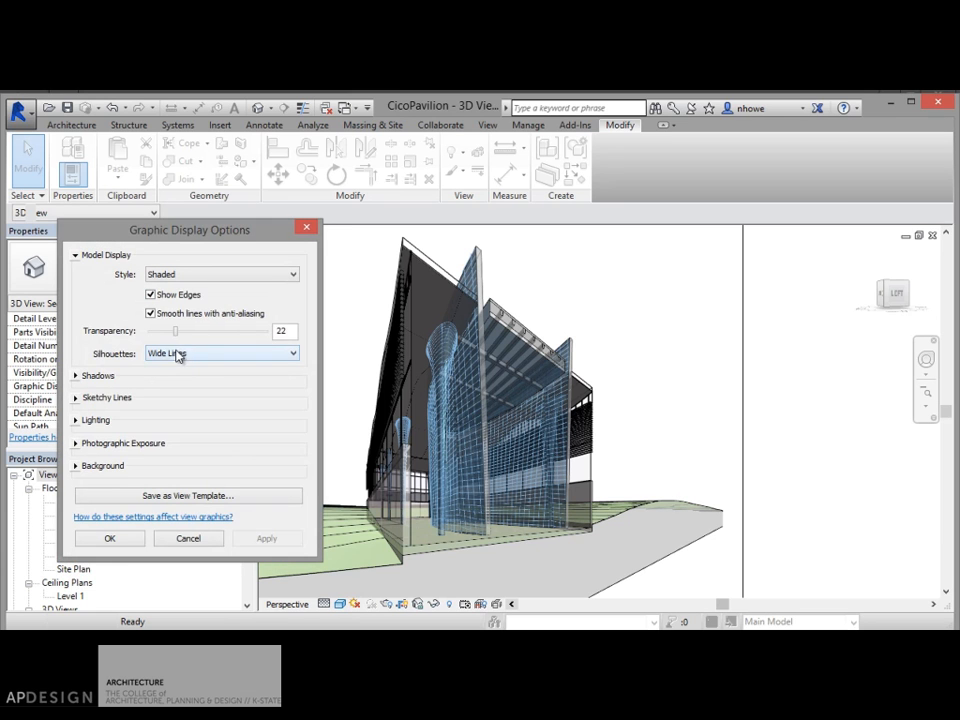
{"action": "left_click_drag", "start_coordinate": [175, 331], "coordinate": [140, 338]}
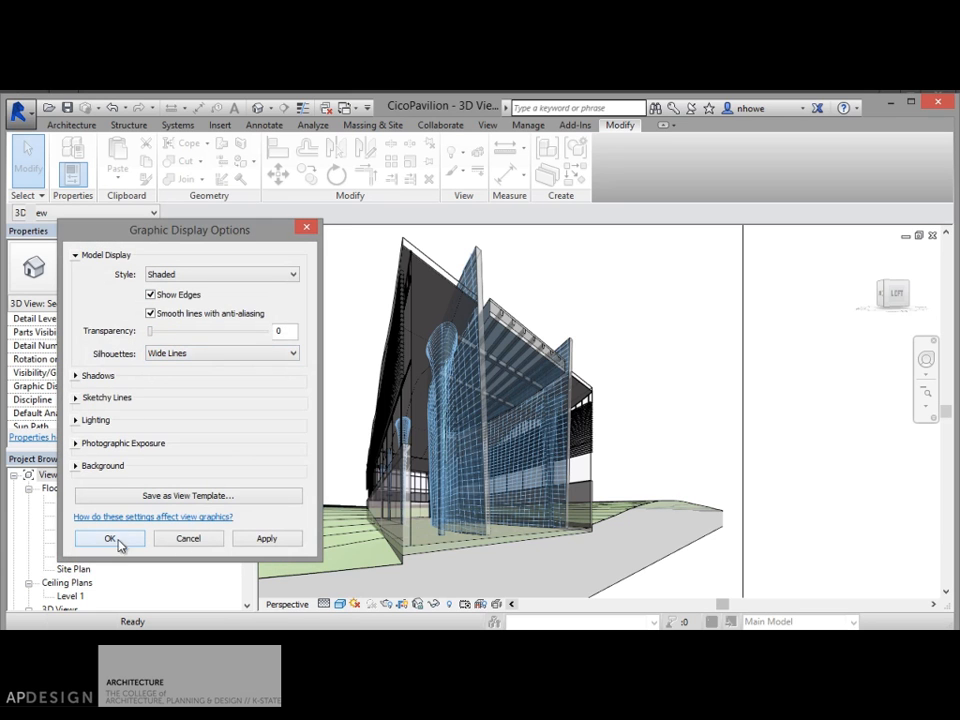
{"action": "left_click", "coordinate": [262, 540]}
{"action": "left_click", "coordinate": [132, 539]}
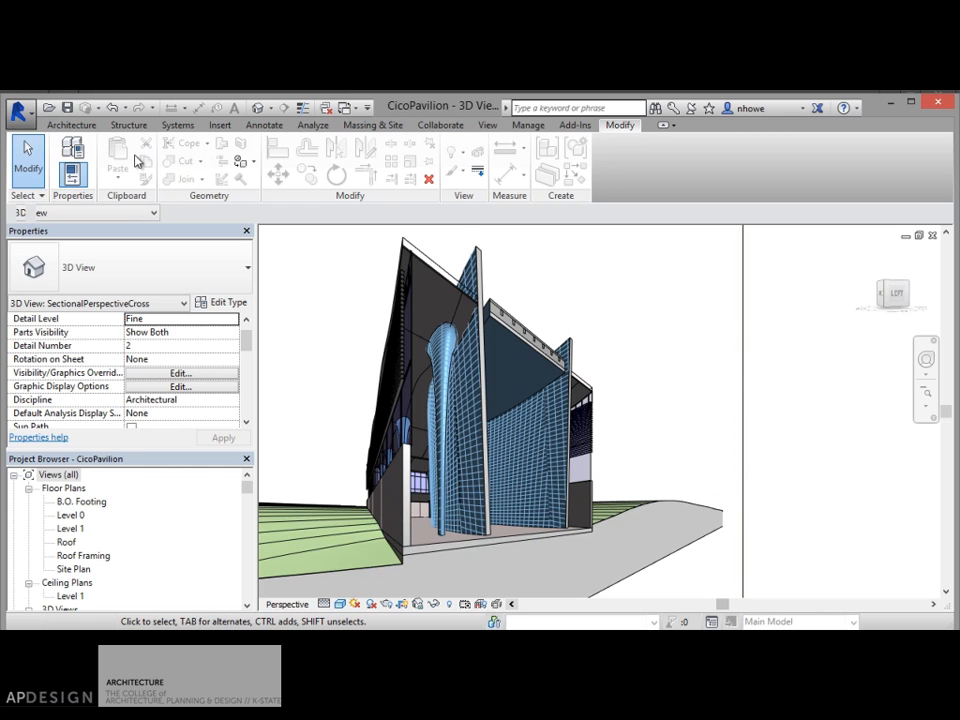
Search the project materials for "poche" and select the Poche material
{"action": "left_click", "coordinate": [528, 125]}
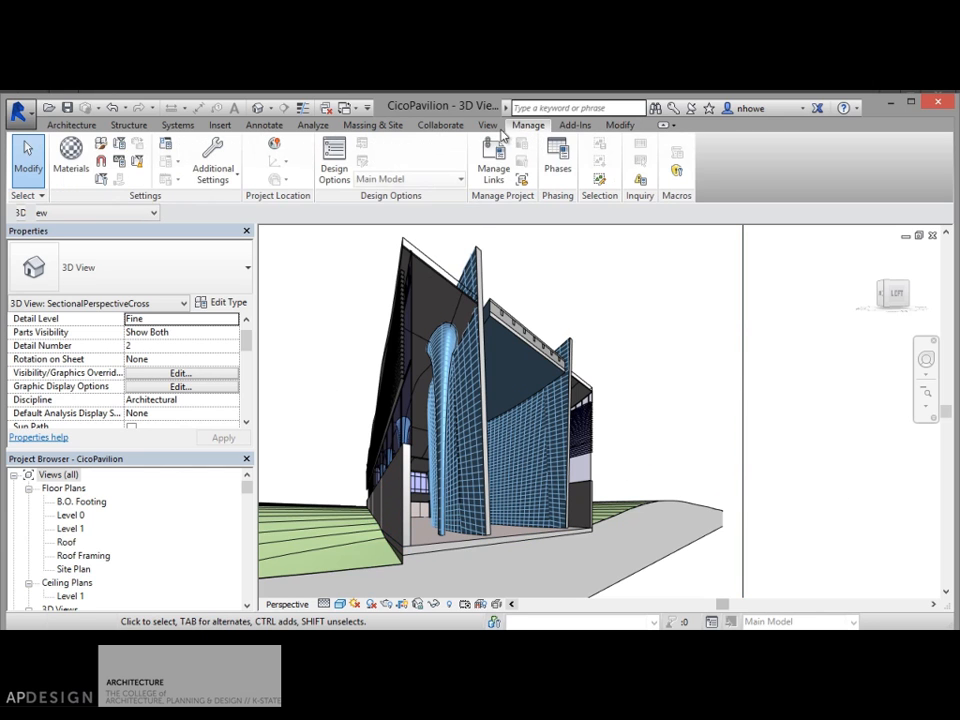
{"action": "left_click", "coordinate": [71, 157]}
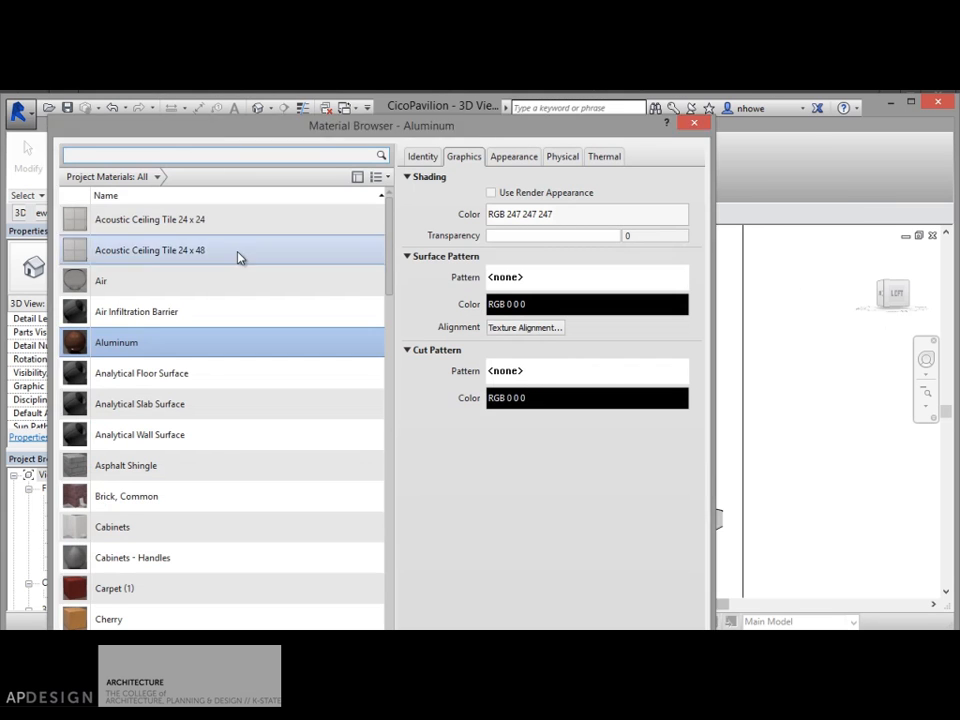
{"action": "left_click", "coordinate": [130, 156]}
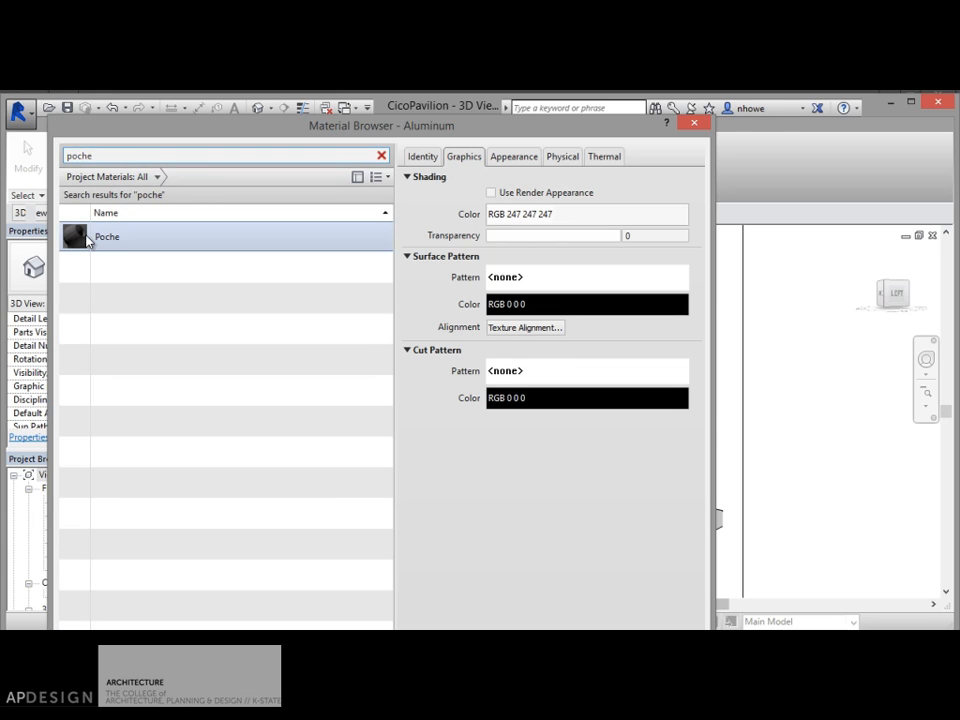
{"action": "left_click", "coordinate": [155, 250]}
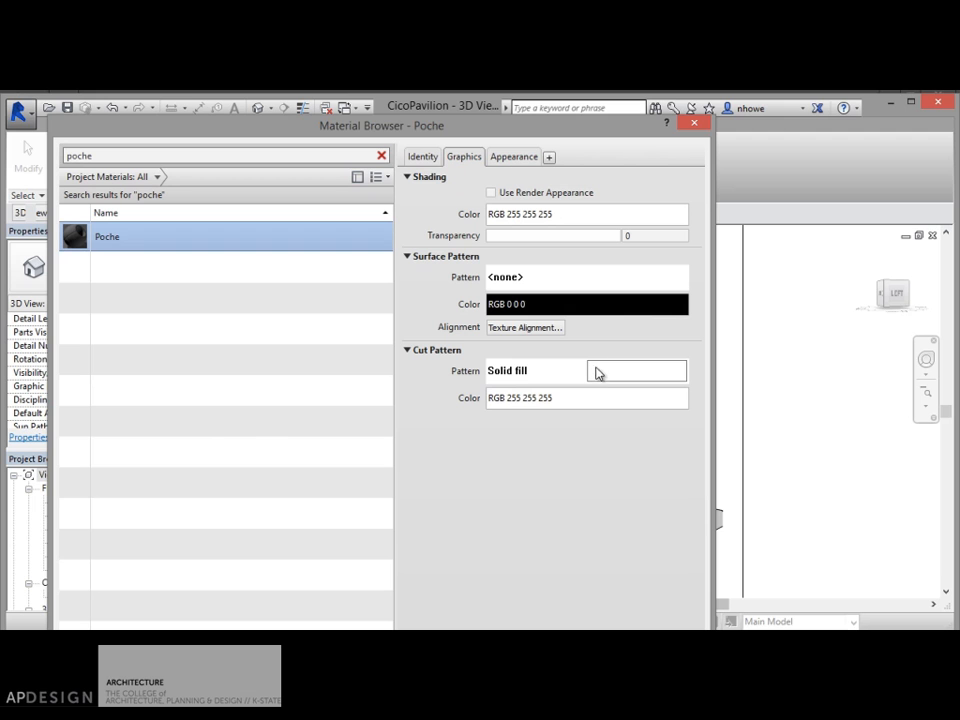
Change the cut pattern colour of the Poche material to magenta, RGB 193-045-198
{"action": "left_click", "coordinate": [598, 401]}
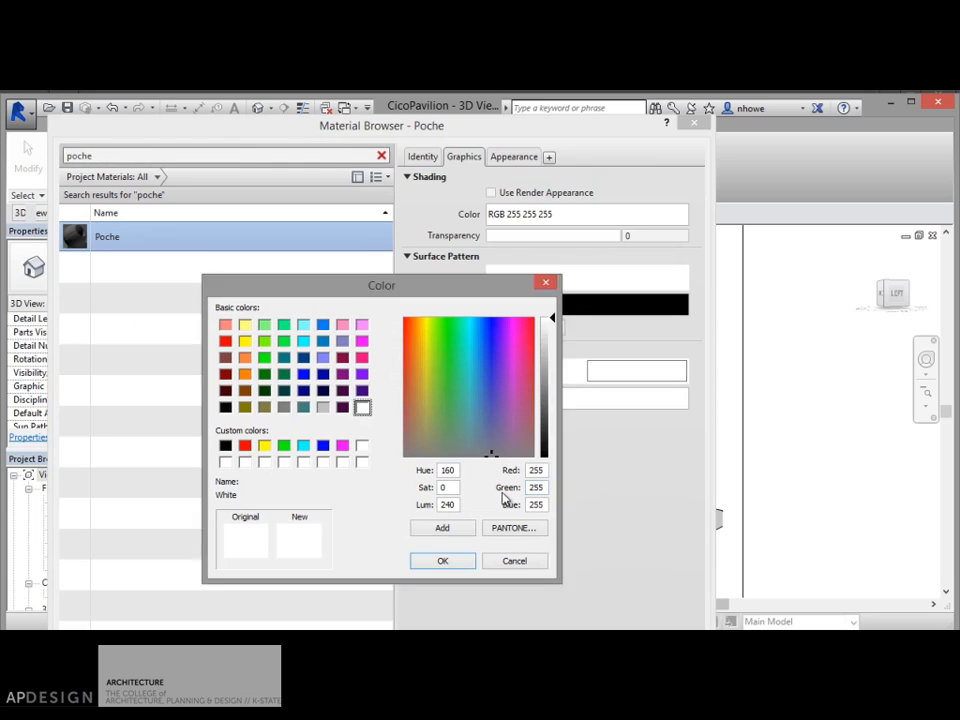
{"action": "left_click", "coordinate": [528, 366]}
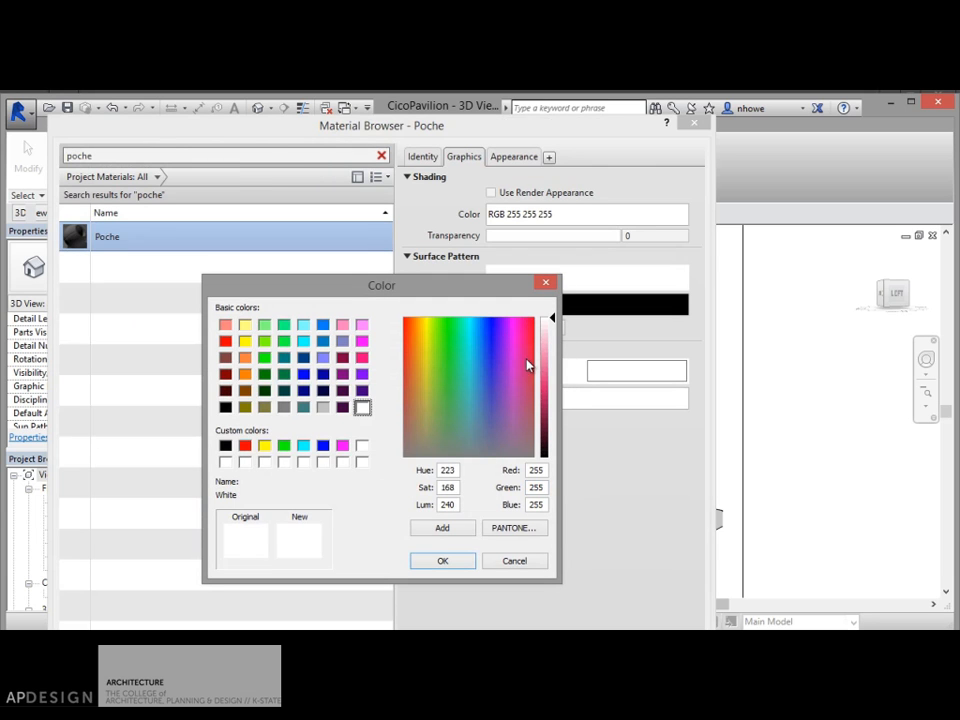
{"action": "left_click", "coordinate": [525, 385]}
{"action": "left_click", "coordinate": [546, 392]}
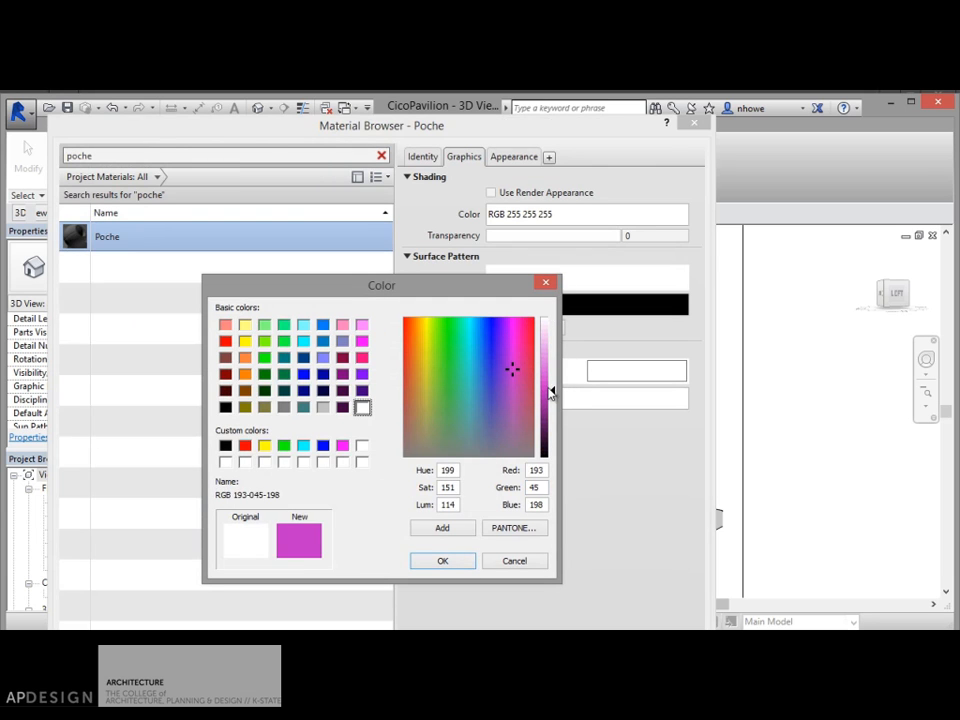
{"action": "left_click", "coordinate": [445, 562]}
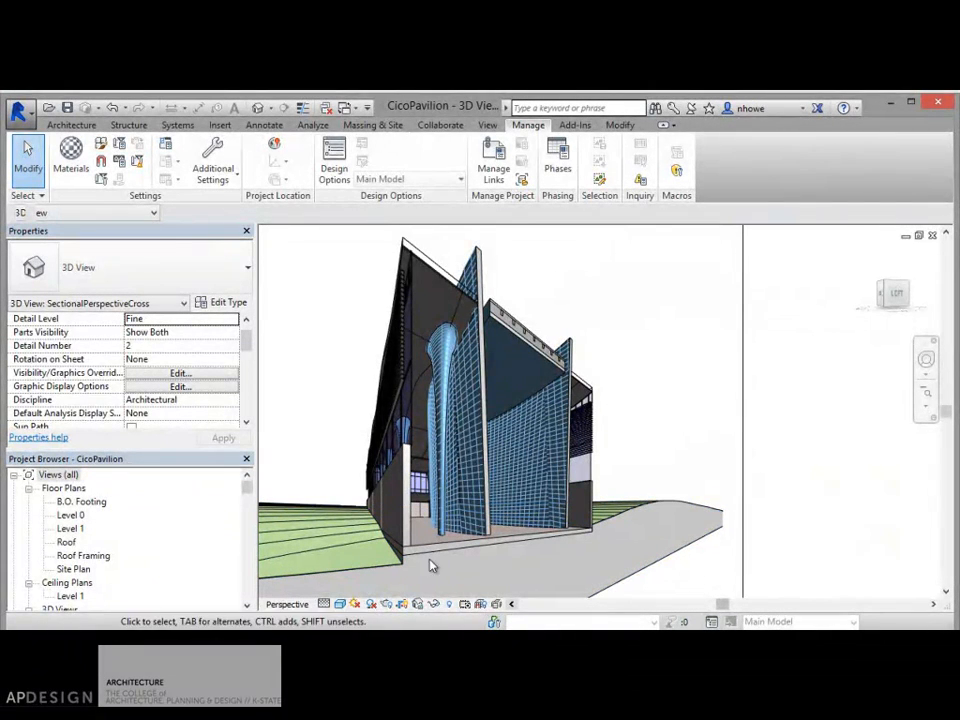
Change the detail level of the SectionalPerspectiveCross view
{"action": "left_click", "coordinate": [324, 604]}
{"action": "left_click", "coordinate": [345, 557]}
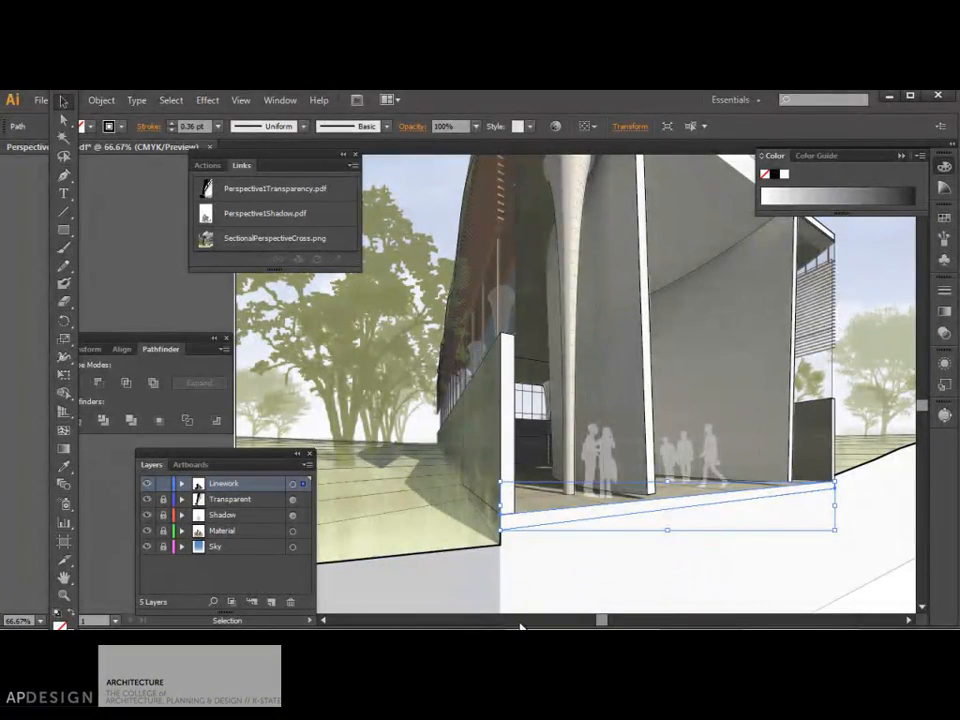
Return to Illustrator and fill the ground section left of the building near-white to match the adjoining ground
{"action": "left_click", "coordinate": [462, 585]}
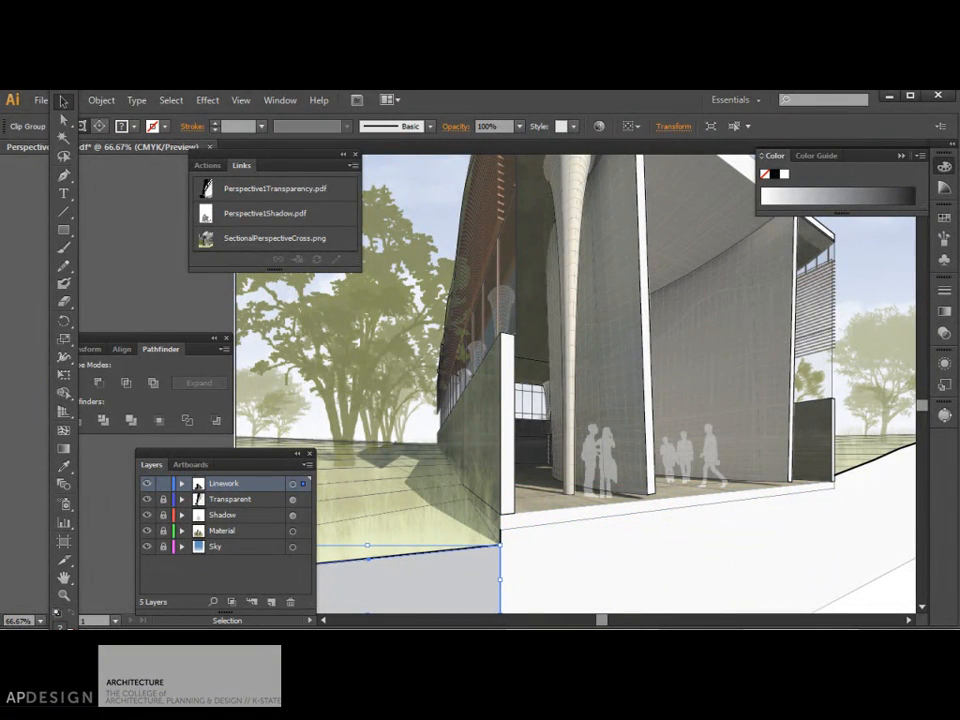
{"action": "left_click", "coordinate": [785, 174]}
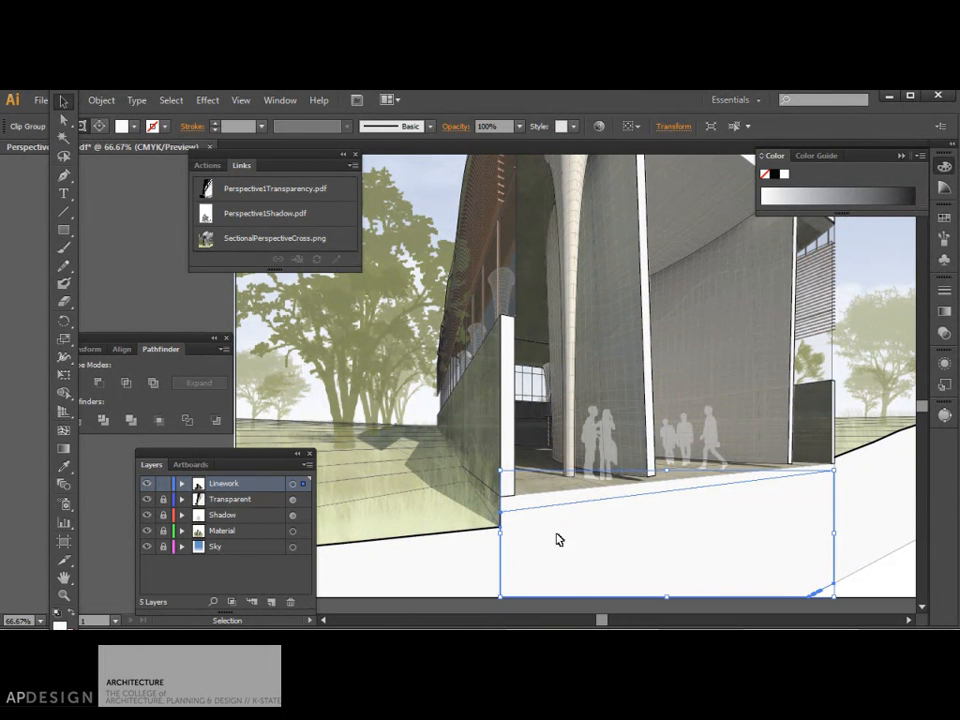
Select the floor slab section's outline with the Direct Selection tool and delete its lower point at the left end
{"action": "left_click", "coordinate": [551, 509]}
{"action": "left_click", "coordinate": [559, 514], "text": "shift"}
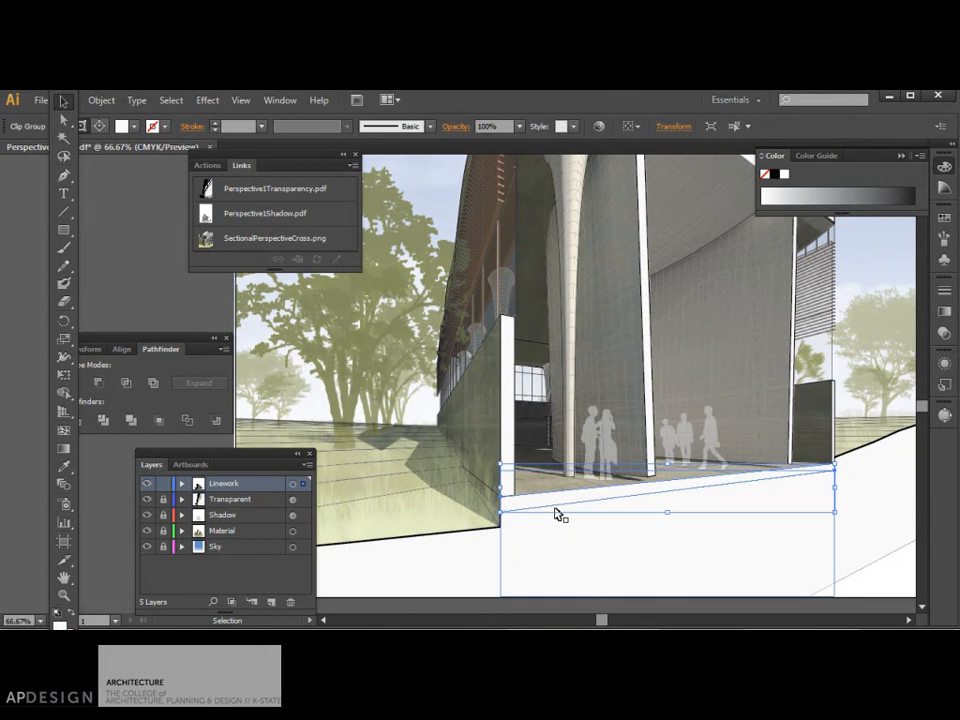
{"action": "key", "text": "a"}
{"action": "left_click", "coordinate": [556, 510]}
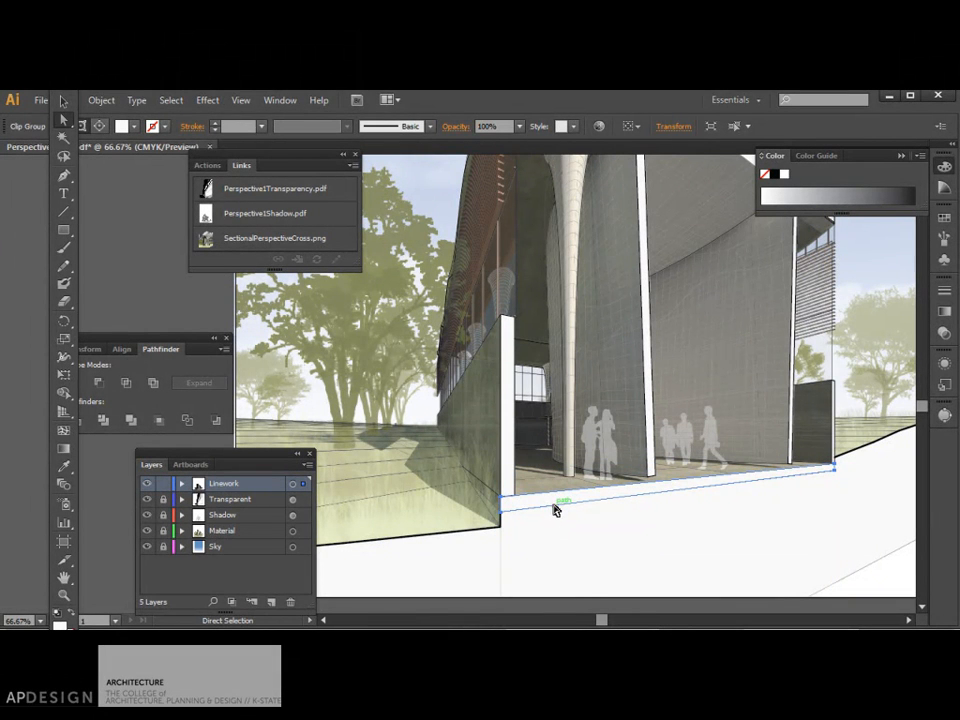
{"action": "left_click", "coordinate": [501, 514]}
{"action": "key", "text": "Delete"}
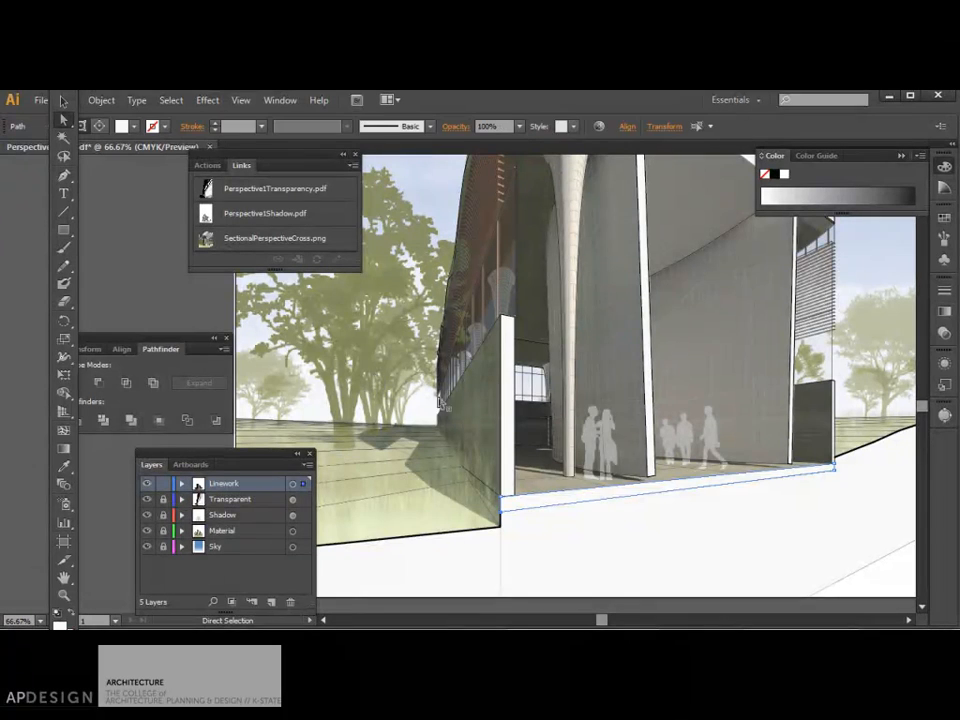
Undo the point deletion and try to split the floor slab section's outline at its lower end points with the Scissors tool
{"action": "key", "text": "ctrl+z"}
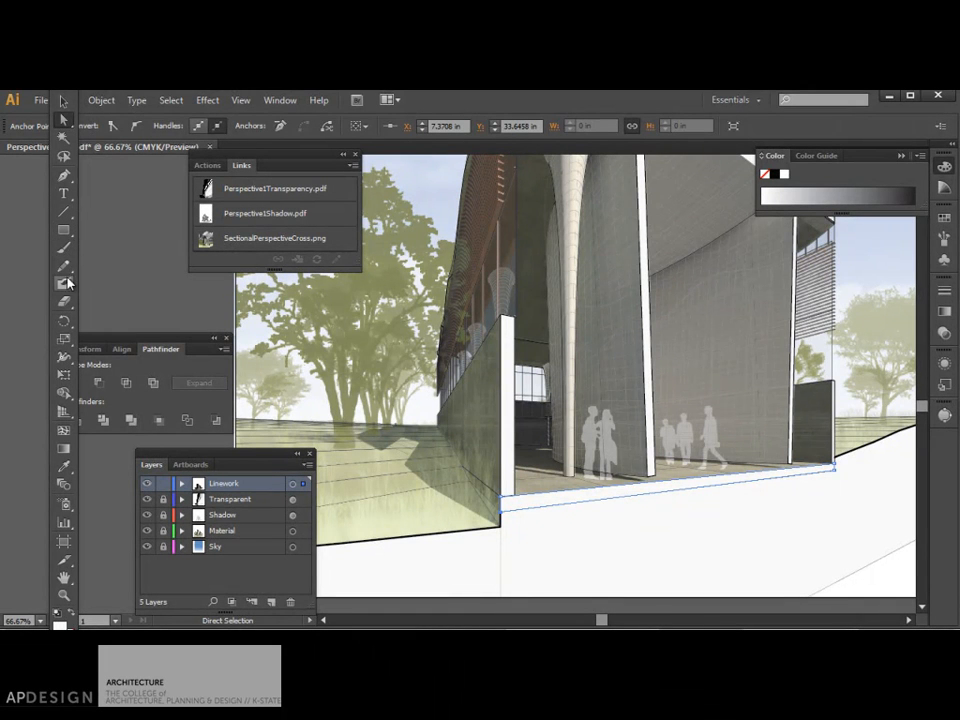
{"action": "left_click_drag", "start_coordinate": [63, 301], "coordinate": [108, 320]}
{"action": "left_click", "coordinate": [503, 513]}
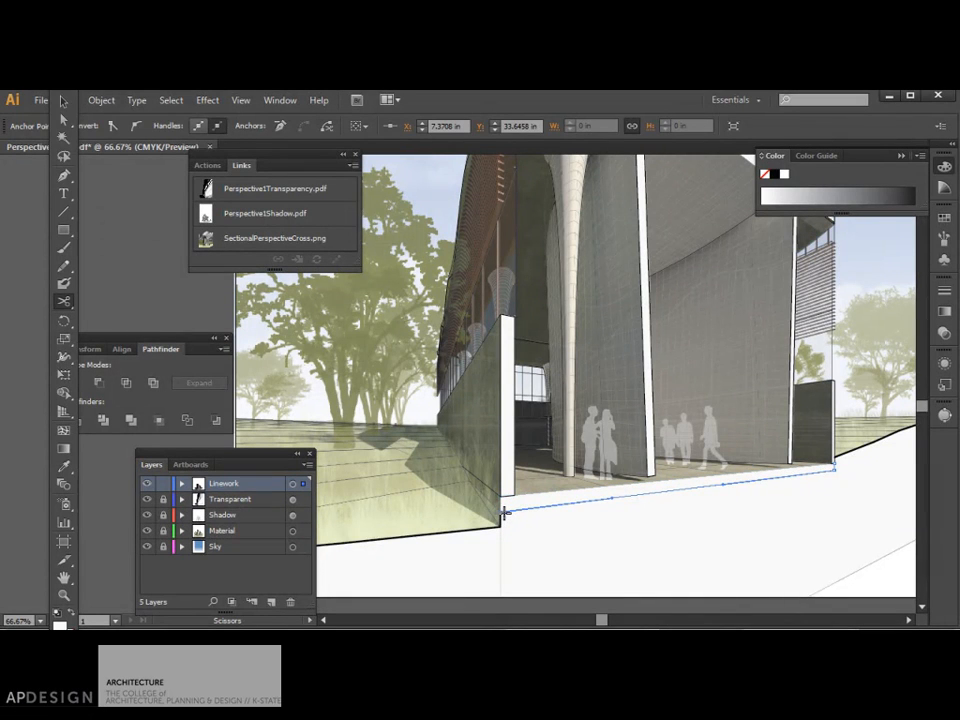
{"action": "left_click", "coordinate": [828, 487]}
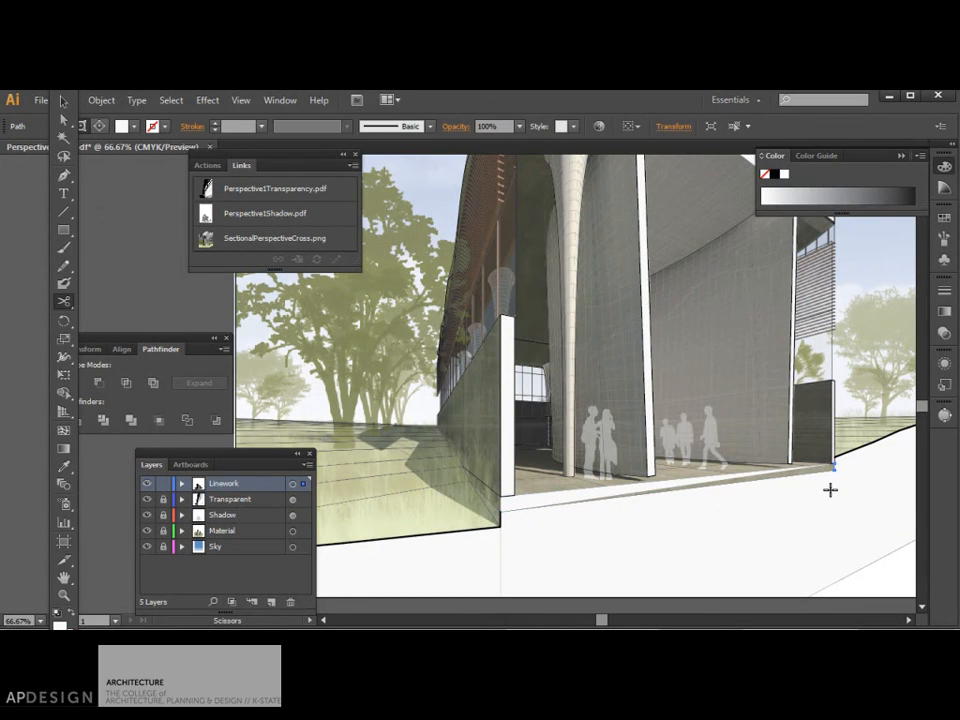
{"action": "left_click", "coordinate": [835, 488]}
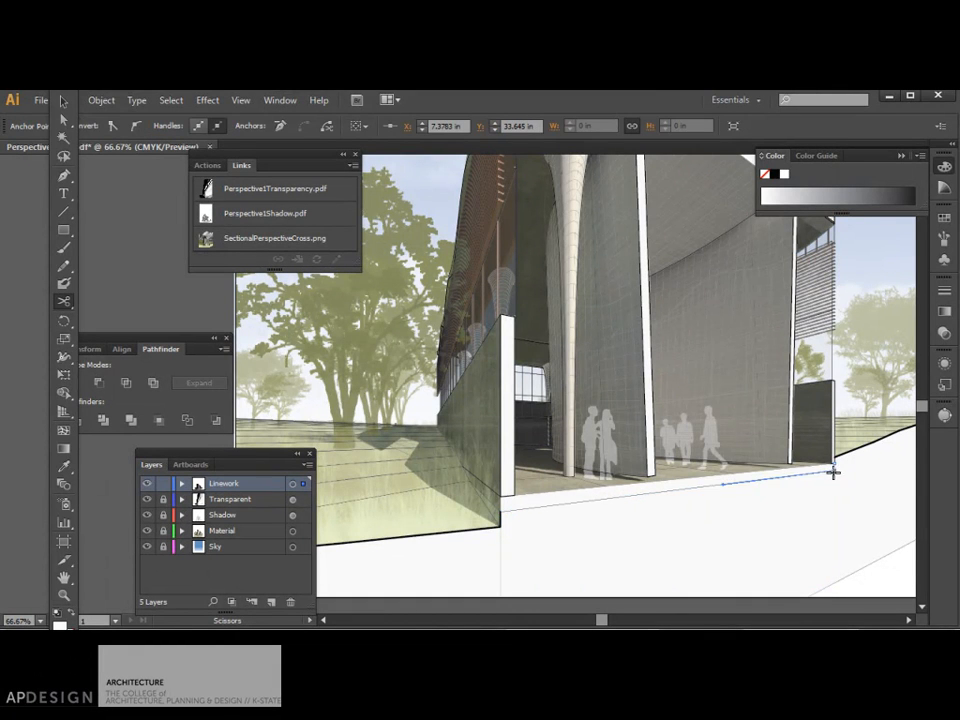
{"action": "left_click", "coordinate": [833, 471]}
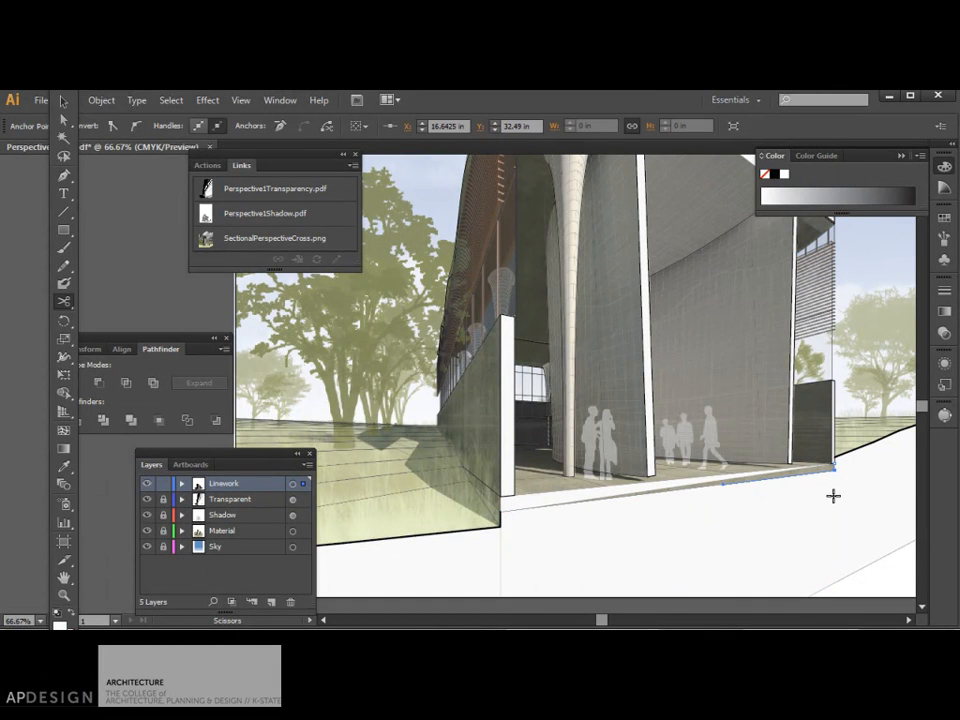
{"action": "key", "text": "v"}
{"action": "left_click", "coordinate": [63, 102]}
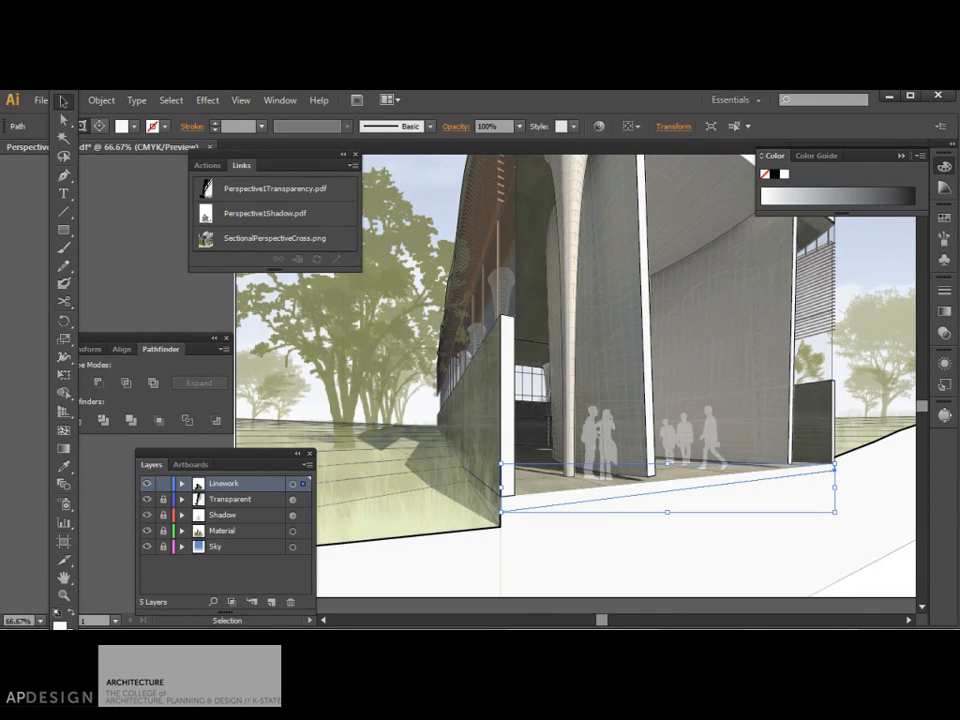
Remove the stroke from the floor slab section's outline
{"action": "left_click", "coordinate": [570, 527]}
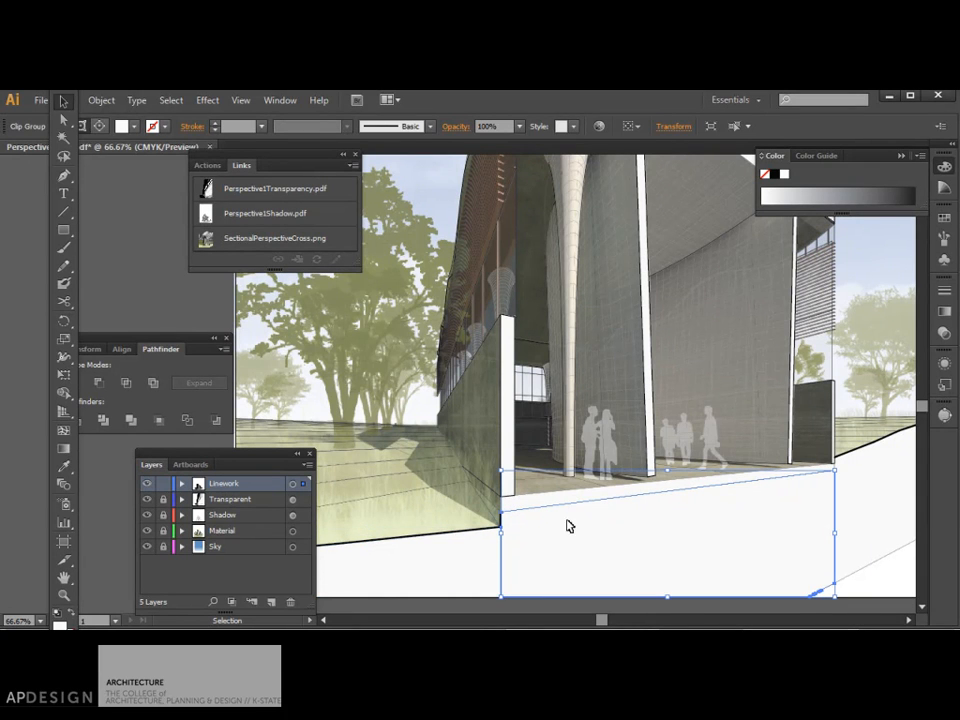
{"action": "scroll", "coordinate": [576, 526], "scroll_direction": "down", "scroll_amount": 2}
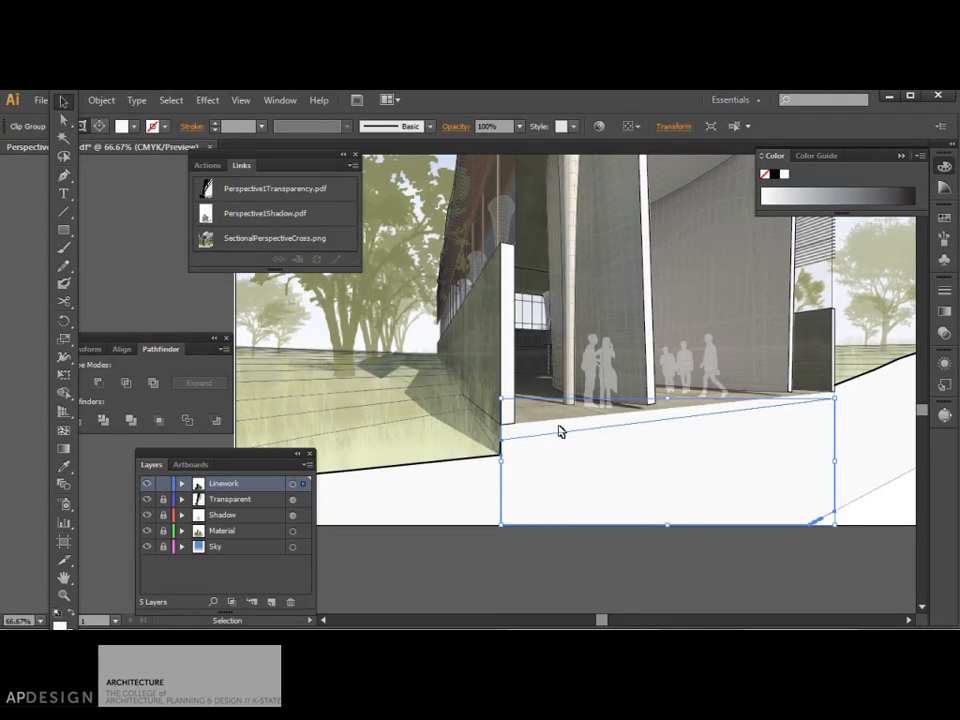
{"action": "left_click", "coordinate": [558, 427]}
{"action": "left_click", "coordinate": [555, 428]}
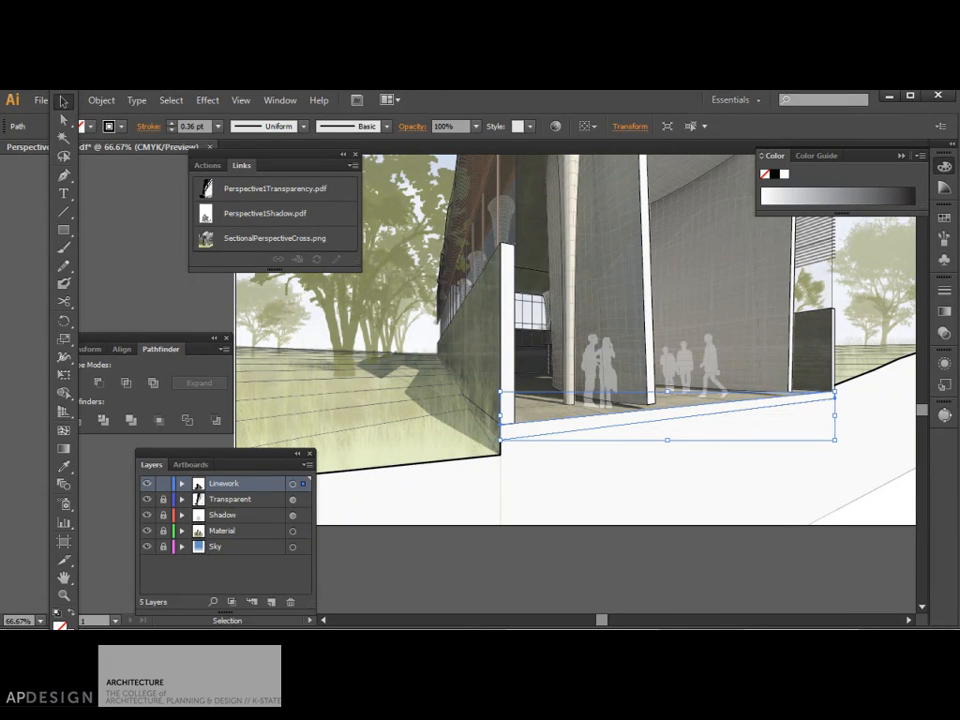
{"action": "key", "text": "slash"}
{"action": "left_click", "coordinate": [640, 515]}
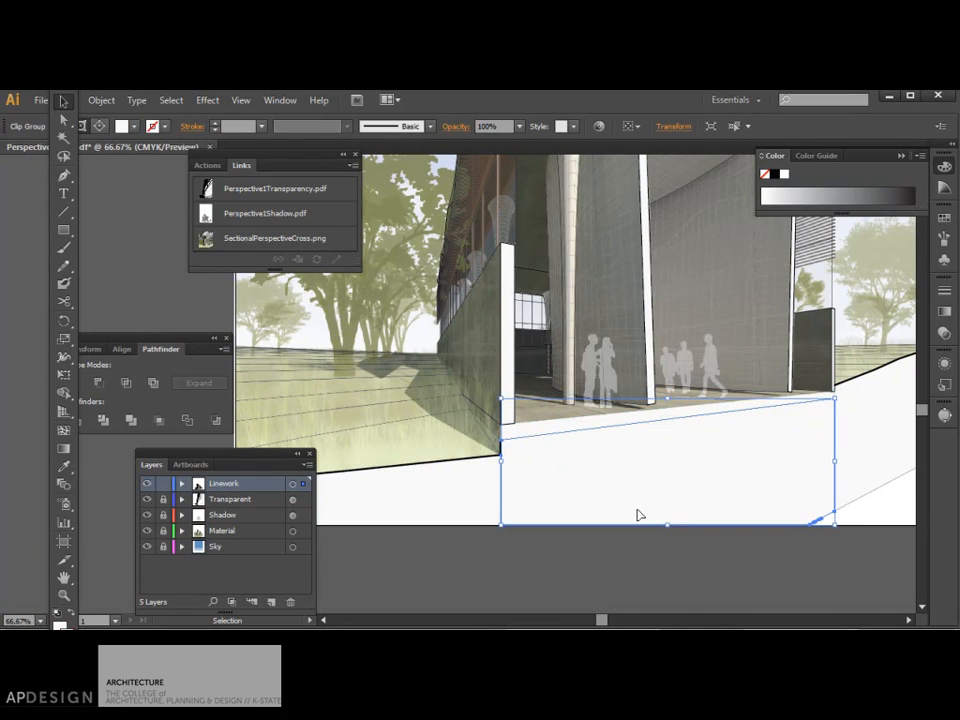
{"action": "left_click", "coordinate": [811, 399]}
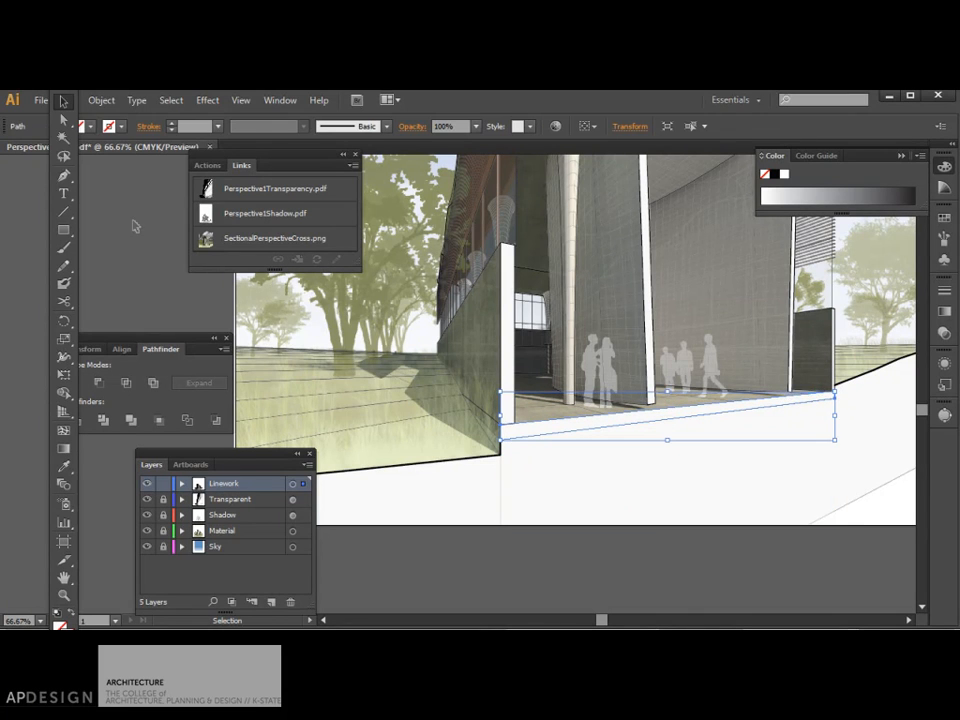
Try to match the floor slab outline's stroke to the heavy 3.6 pt ground section line by sampling it
{"action": "key", "text": "p"}
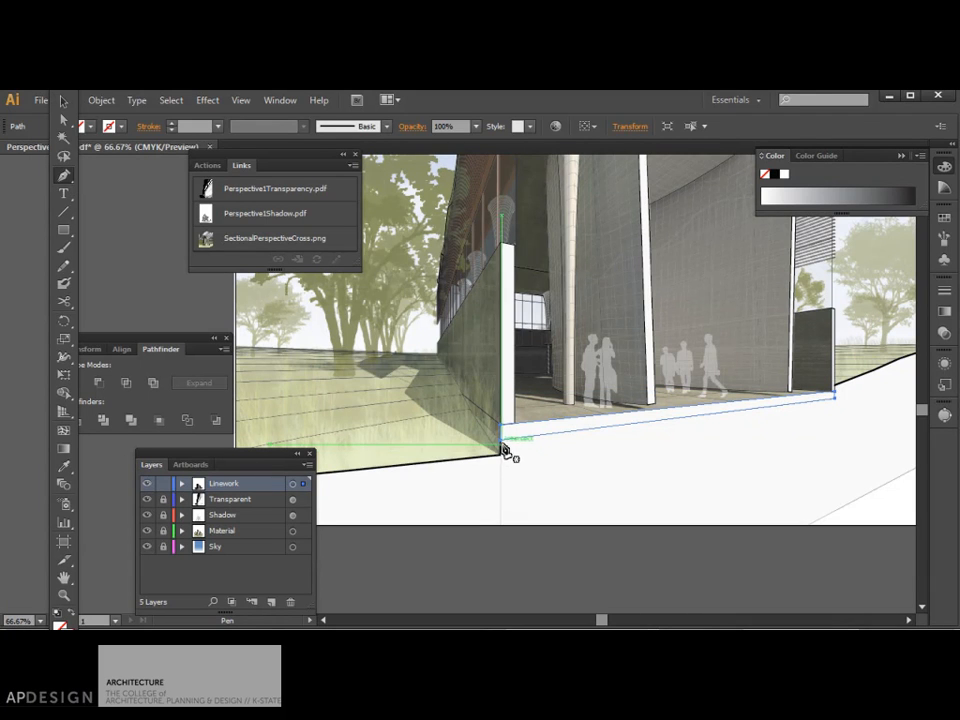
{"action": "key", "text": "i"}
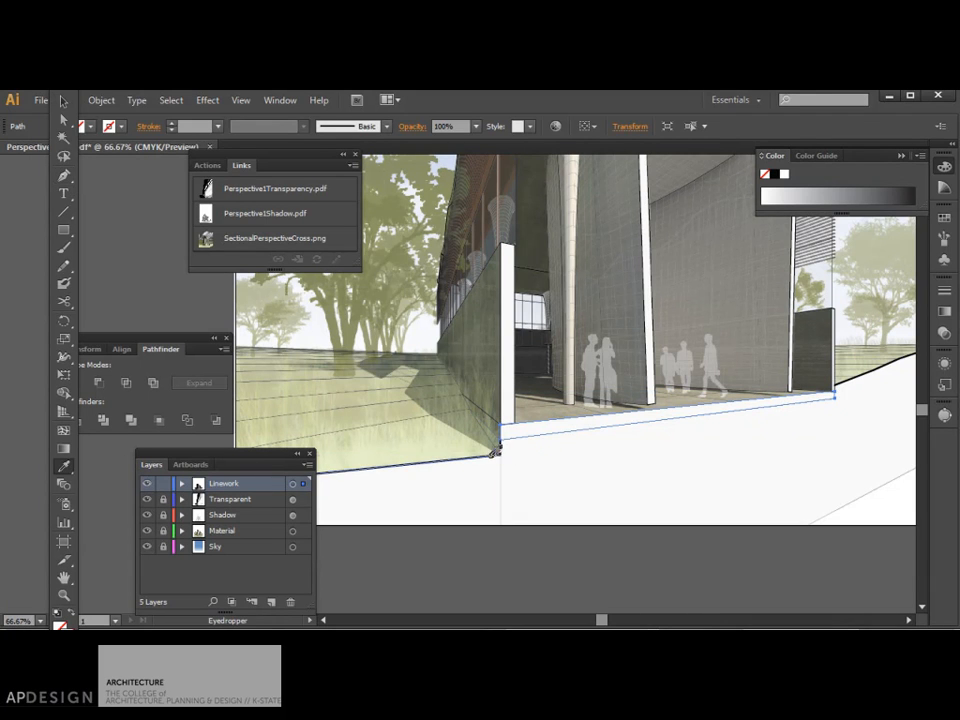
{"action": "left_click", "coordinate": [495, 452]}
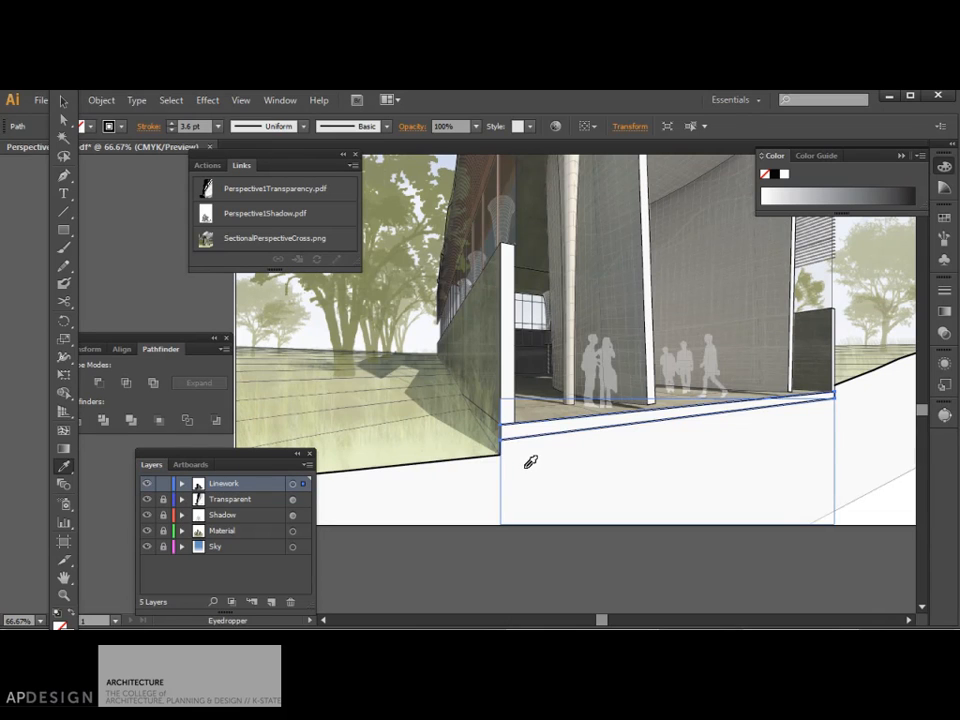
{"action": "left_click", "coordinate": [526, 464]}
{"action": "left_click", "coordinate": [69, 104]}
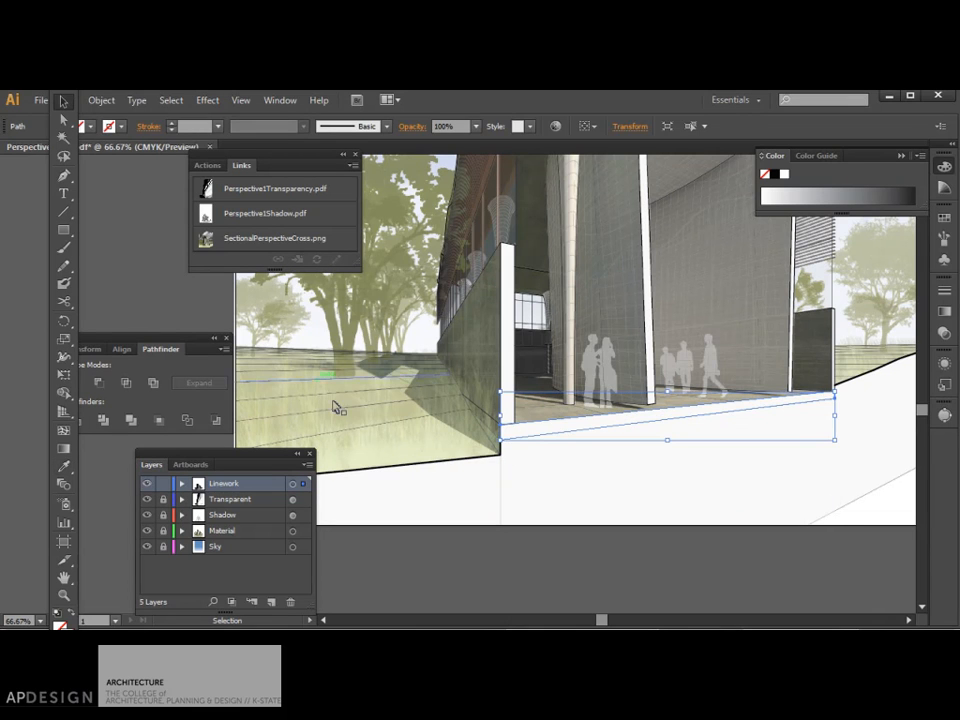
{"action": "left_click", "coordinate": [380, 443]}
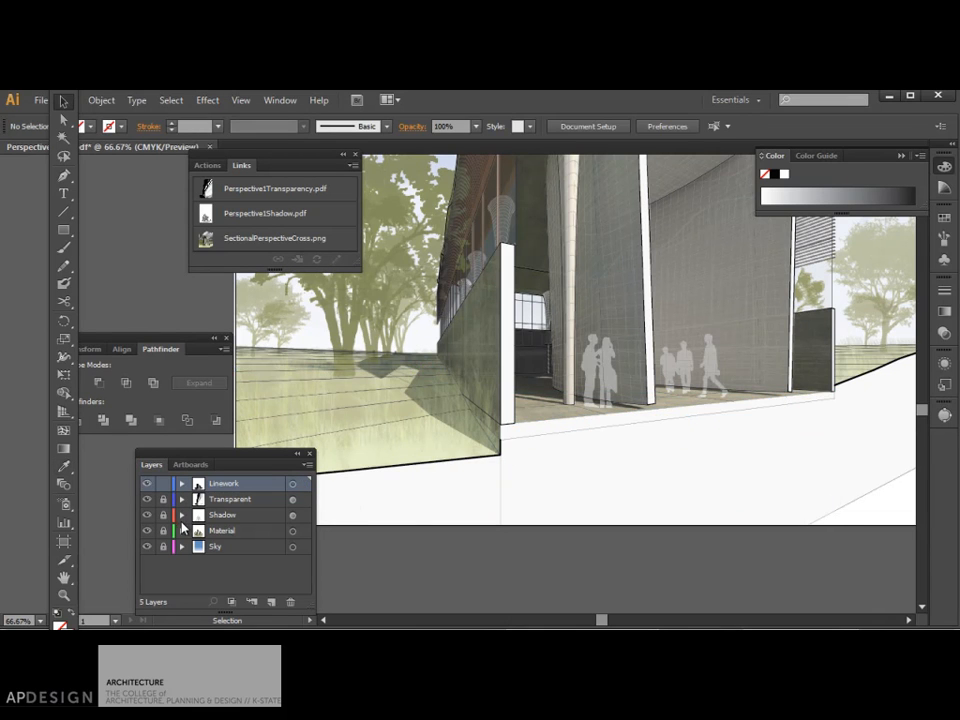
Try to trace the cut wall left of the entrance with the Pen tool on the Linework layer, using the ground line's stroke
{"action": "left_click", "coordinate": [503, 450]}
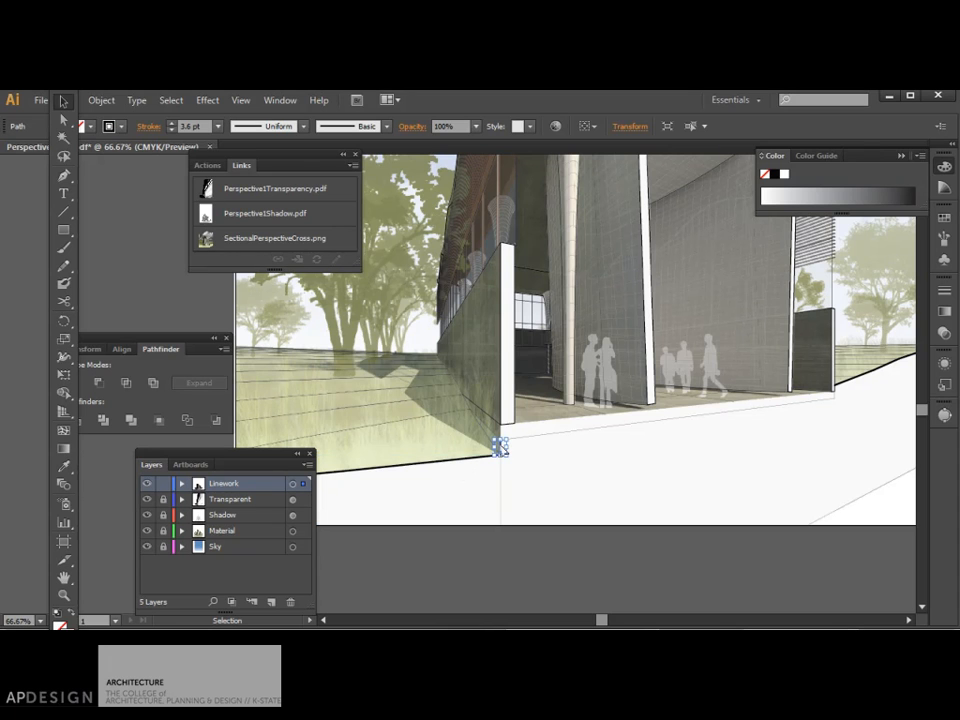
{"action": "key", "text": "i"}
{"action": "key", "text": "p"}
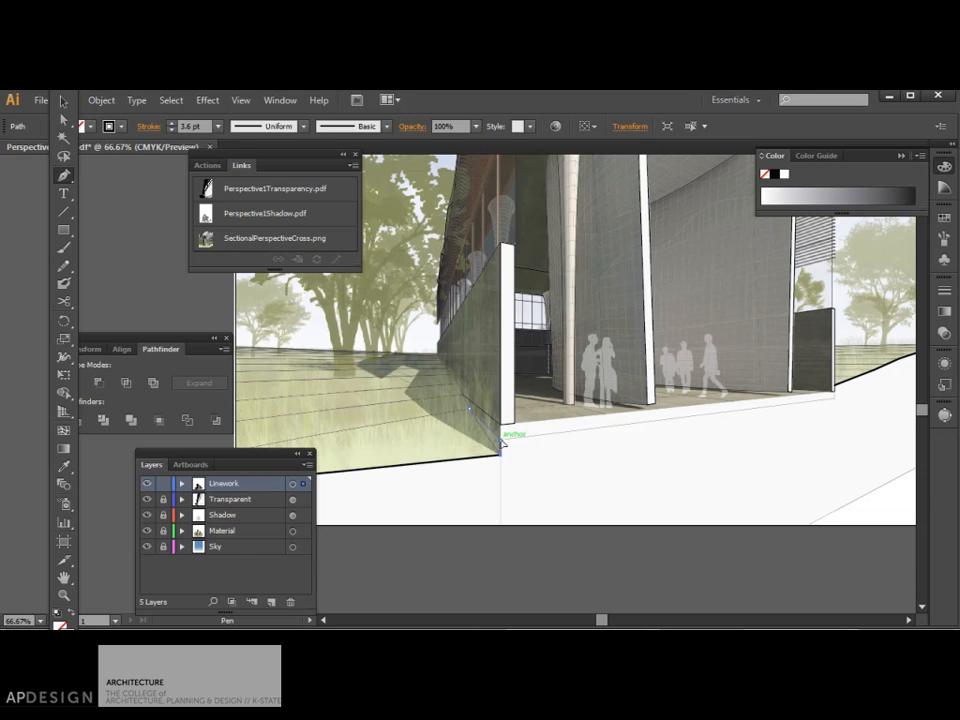
{"action": "left_click", "coordinate": [503, 443]}
{"action": "left_click", "coordinate": [506, 250]}
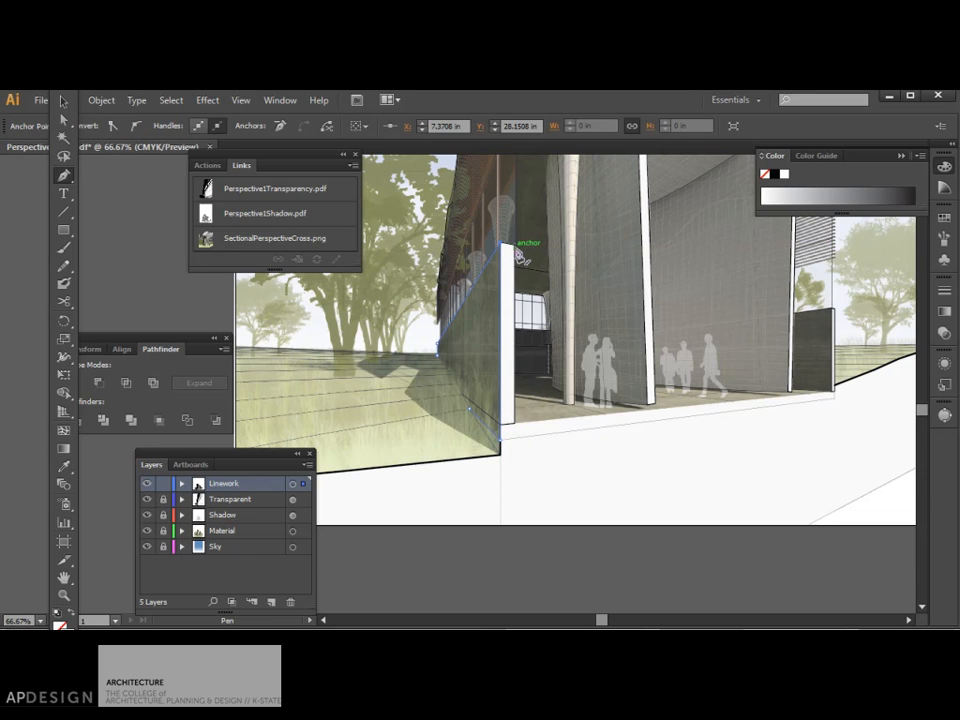
{"action": "left_click", "coordinate": [516, 246]}
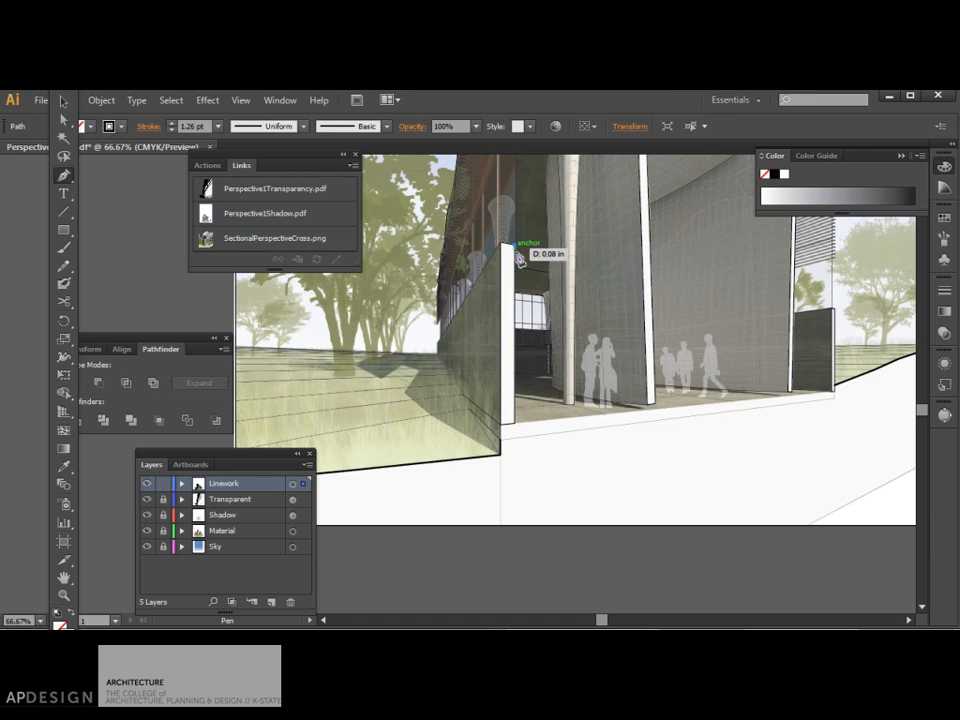
{"action": "left_click", "coordinate": [515, 428]}
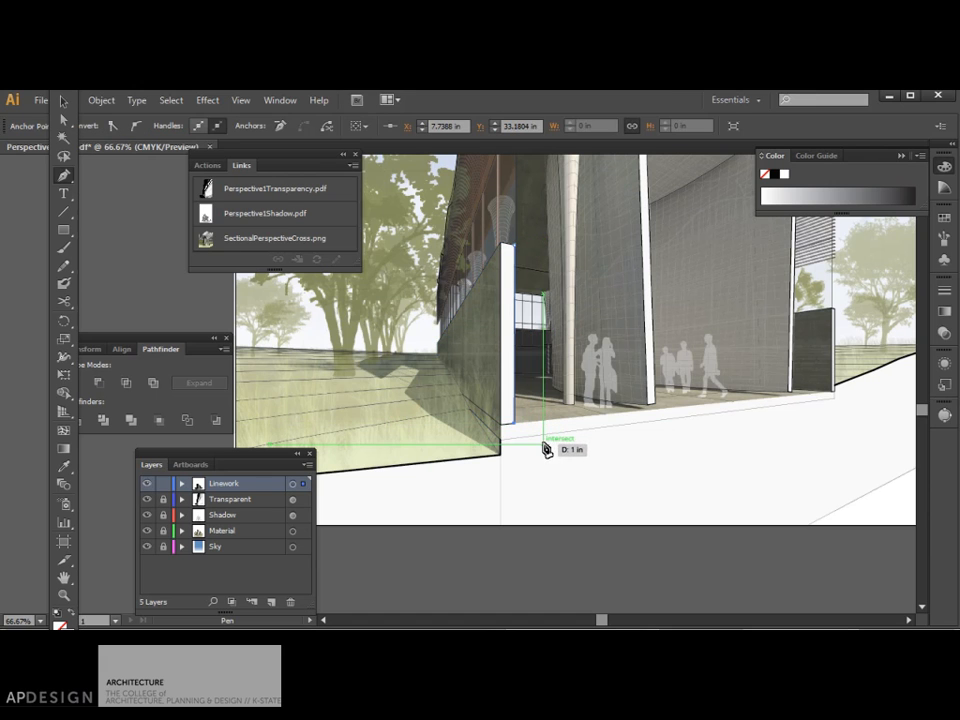
{"action": "key", "text": "ctrl+z"}
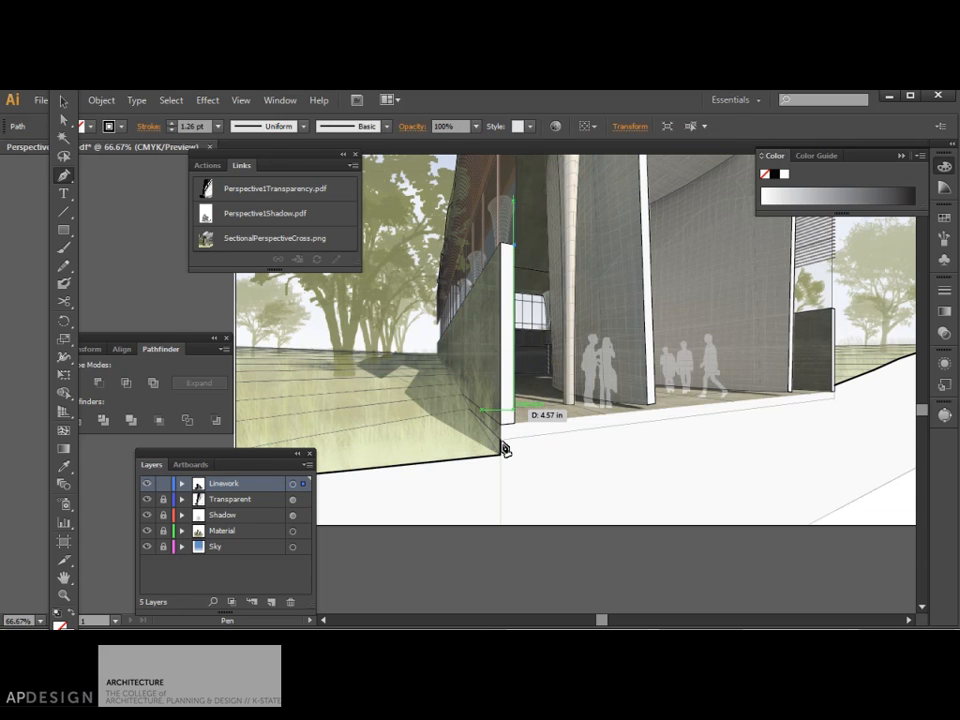
{"action": "left_click", "coordinate": [503, 447]}
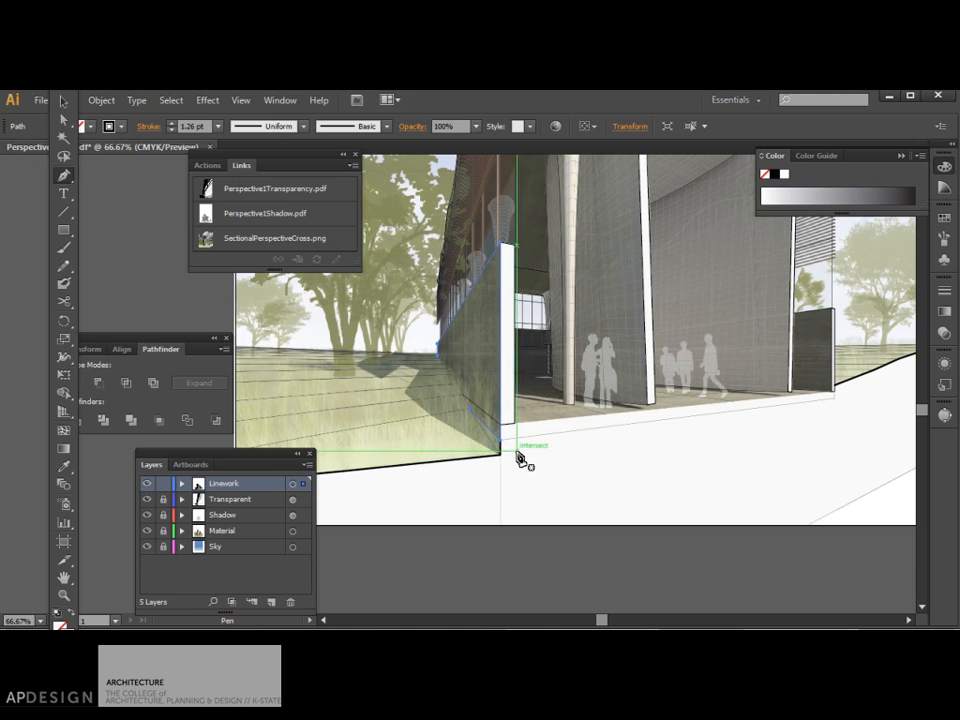
{"action": "left_click", "coordinate": [501, 442]}
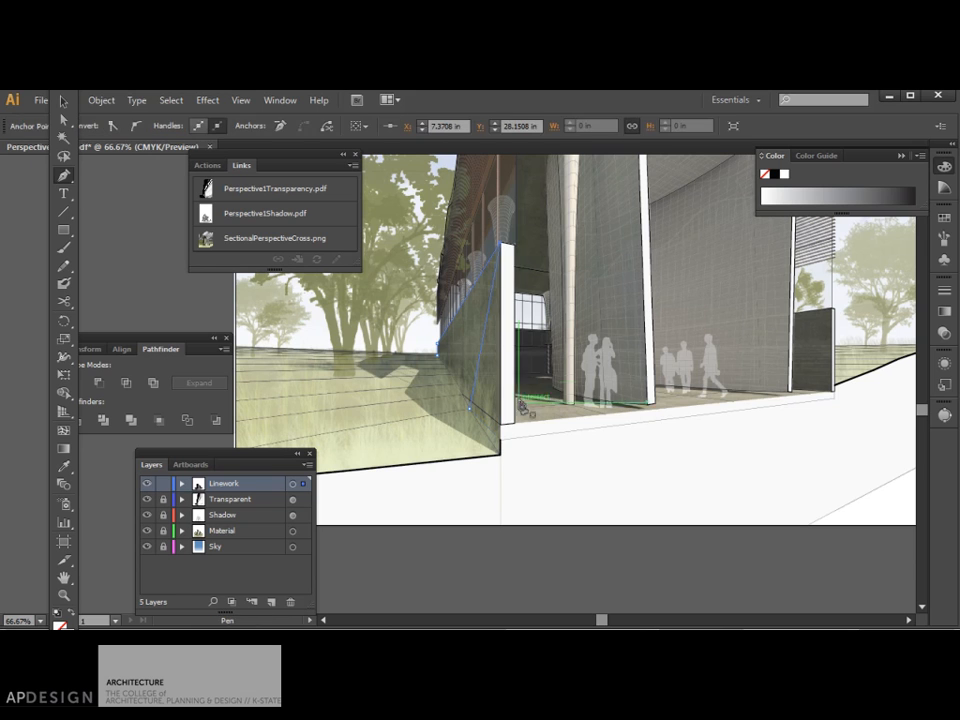
{"action": "key", "text": "ctrl+z"}
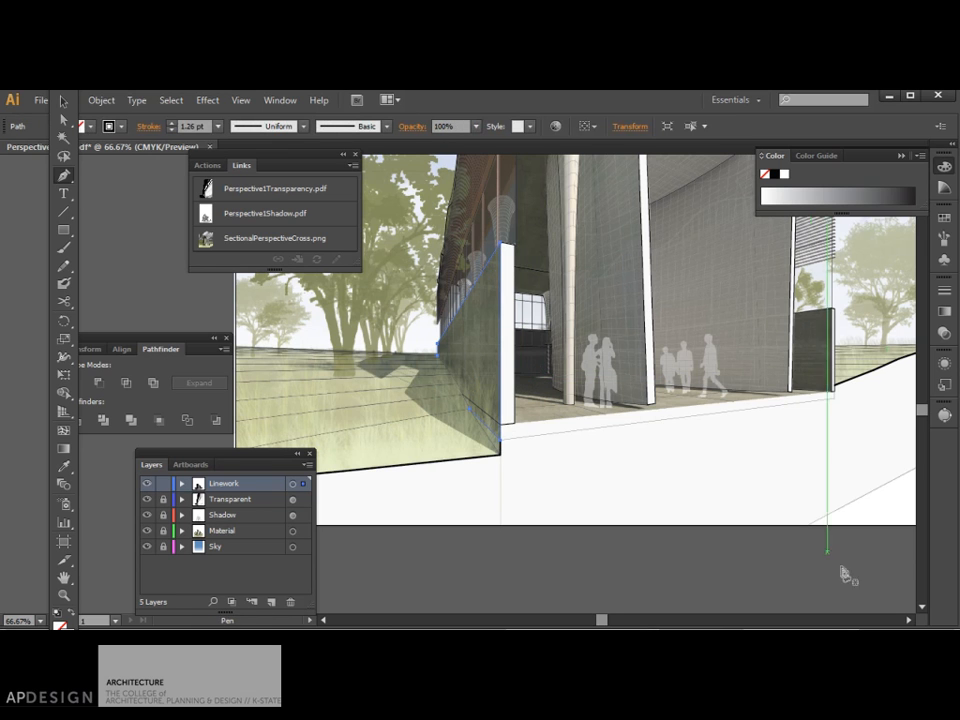
Create a new layer named SectionalCut above Linework and lock the Linework layer
{"action": "left_click", "coordinate": [307, 464]}
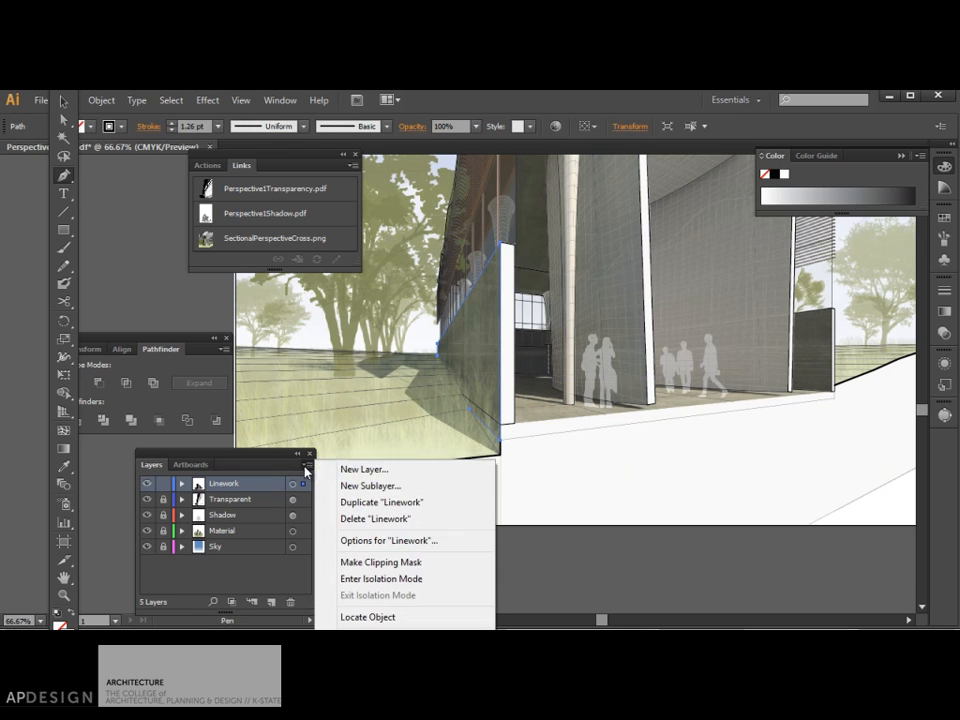
{"action": "left_click", "coordinate": [343, 469]}
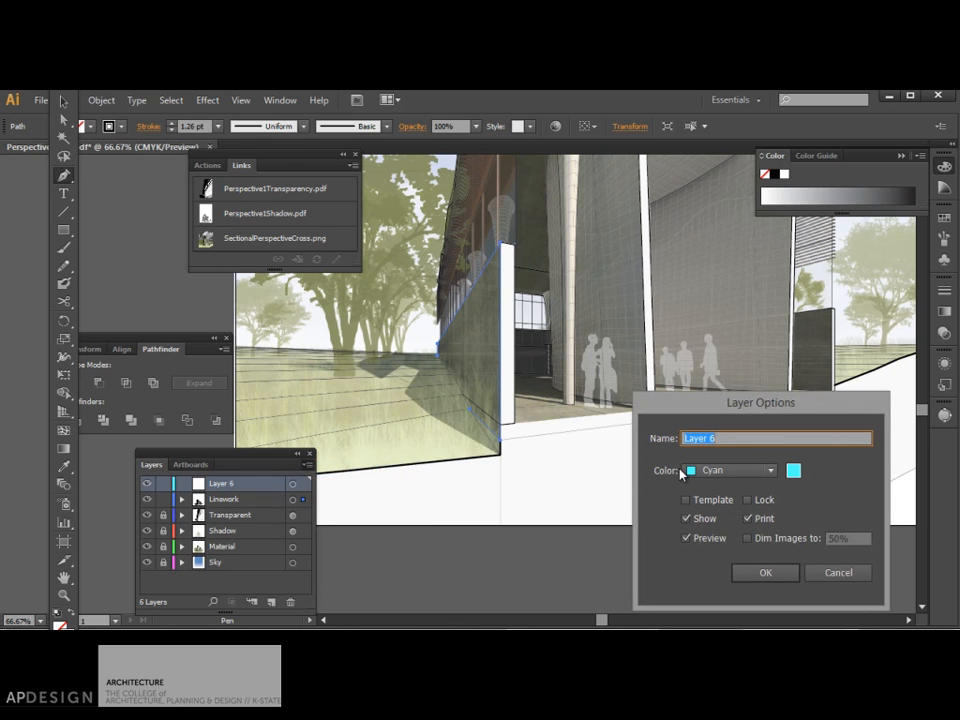
{"action": "type", "text": "SectionalCut"}
{"action": "key", "text": "Return"}
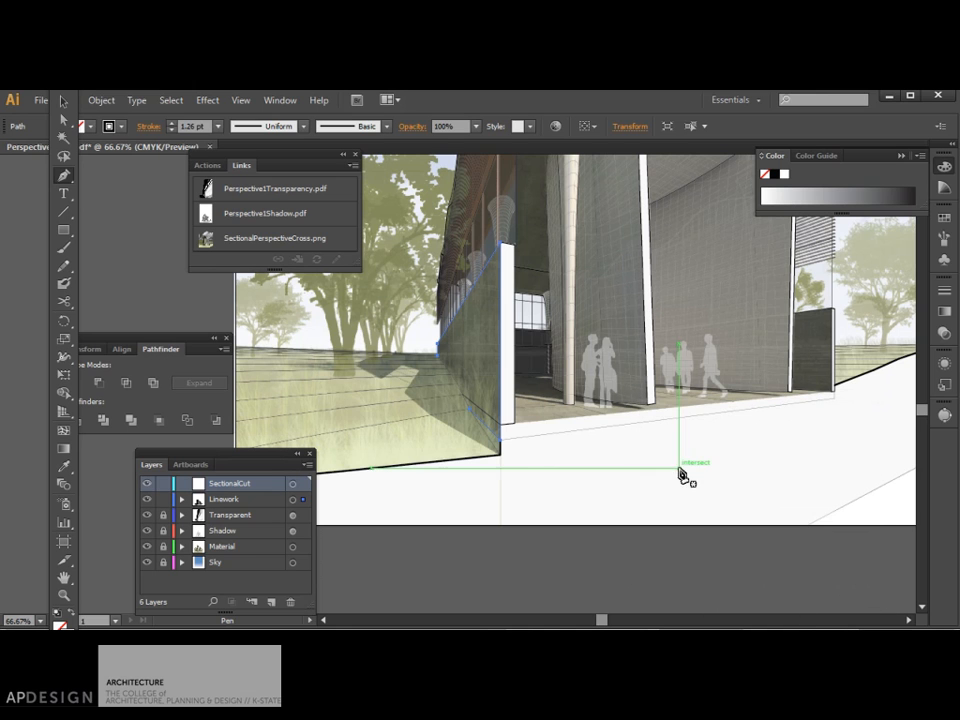
Draw a Pen path on SectionalCut from the left cut wall's outer base over its top, down its inner face and along the floor's far end
{"action": "left_click", "coordinate": [500, 440]}
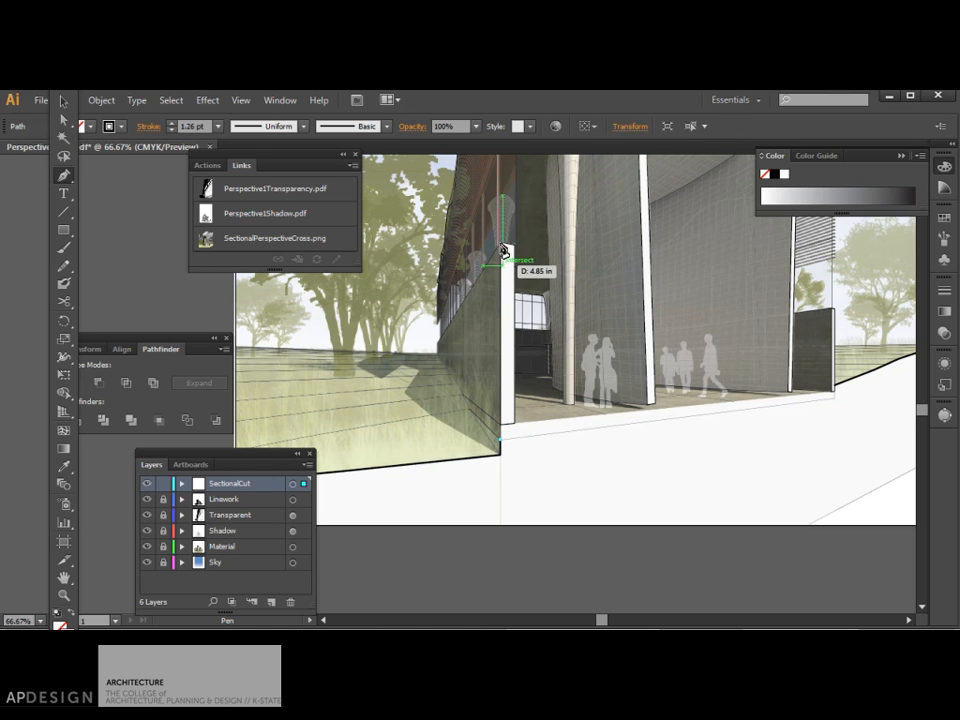
{"action": "left_click", "coordinate": [501, 244]}
{"action": "left_click", "coordinate": [514, 245]}
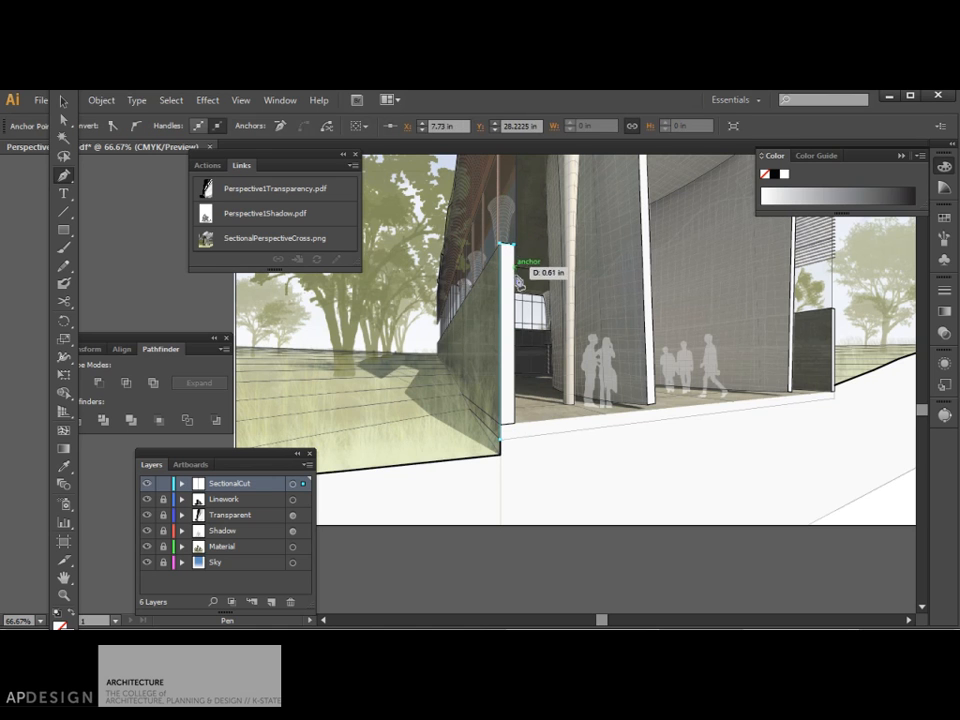
{"action": "left_click", "coordinate": [515, 427]}
{"action": "left_click", "coordinate": [835, 394]}
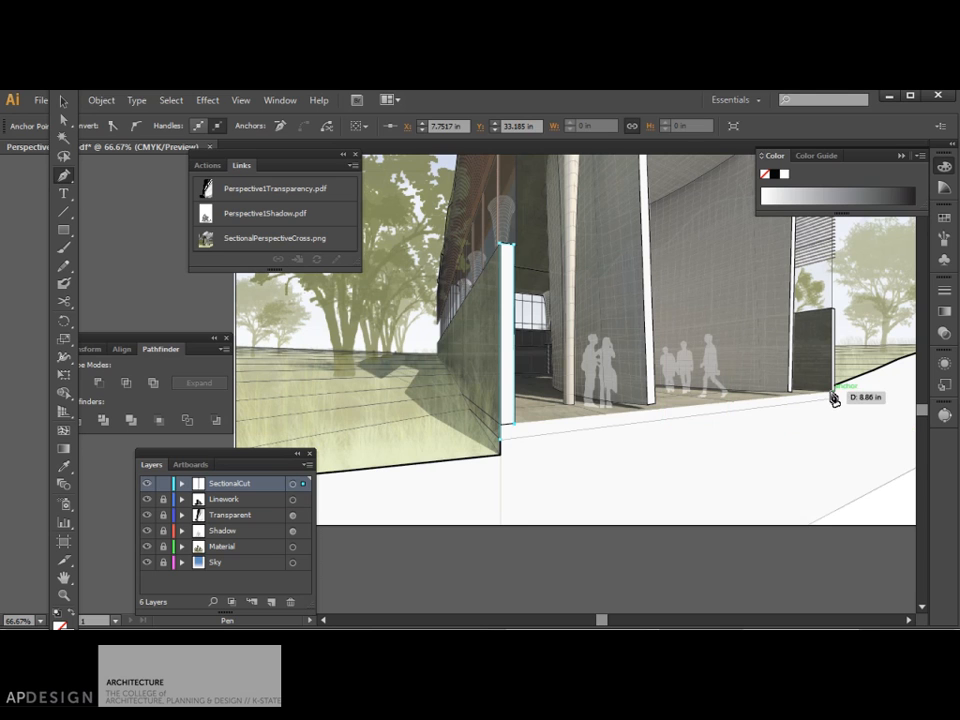
{"action": "left_click", "coordinate": [834, 312]}
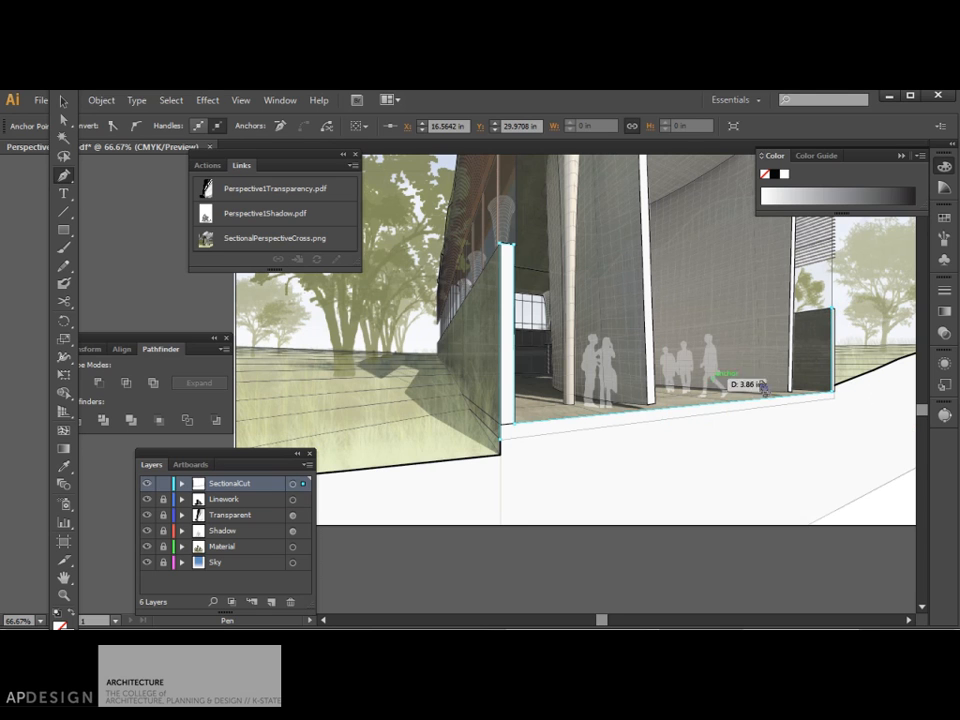
{"action": "key", "text": "ctrl+z"}
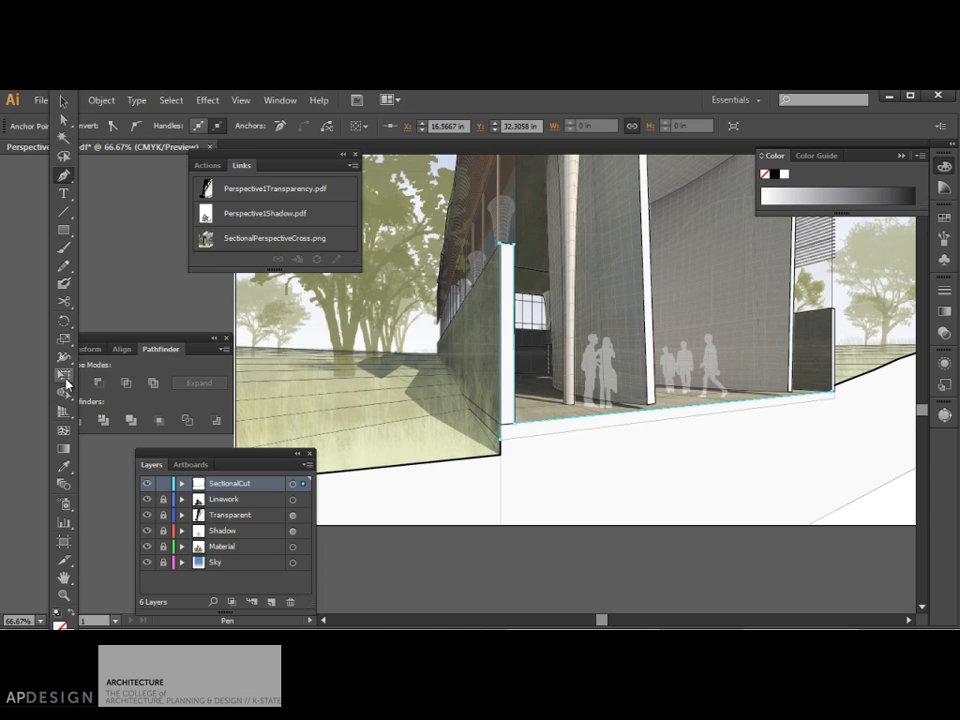
Copy the heavy ground section line's stroke onto the new SectionalCut path with the Eyedropper
{"action": "left_click", "coordinate": [63, 466]}
{"action": "left_click", "coordinate": [455, 457]}
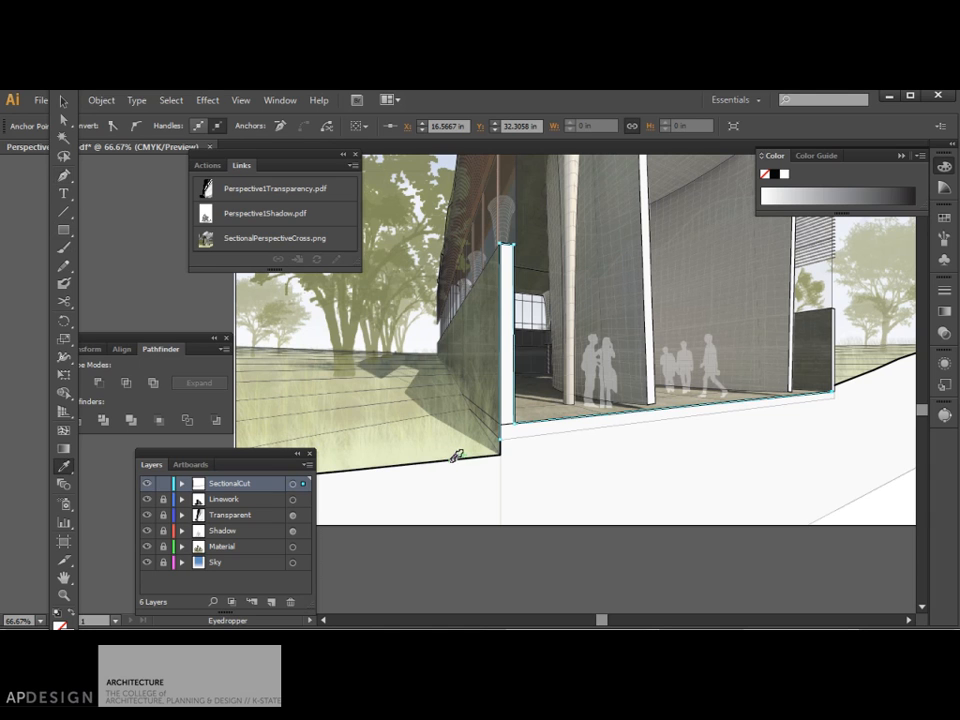
{"action": "left_click", "coordinate": [63, 104]}
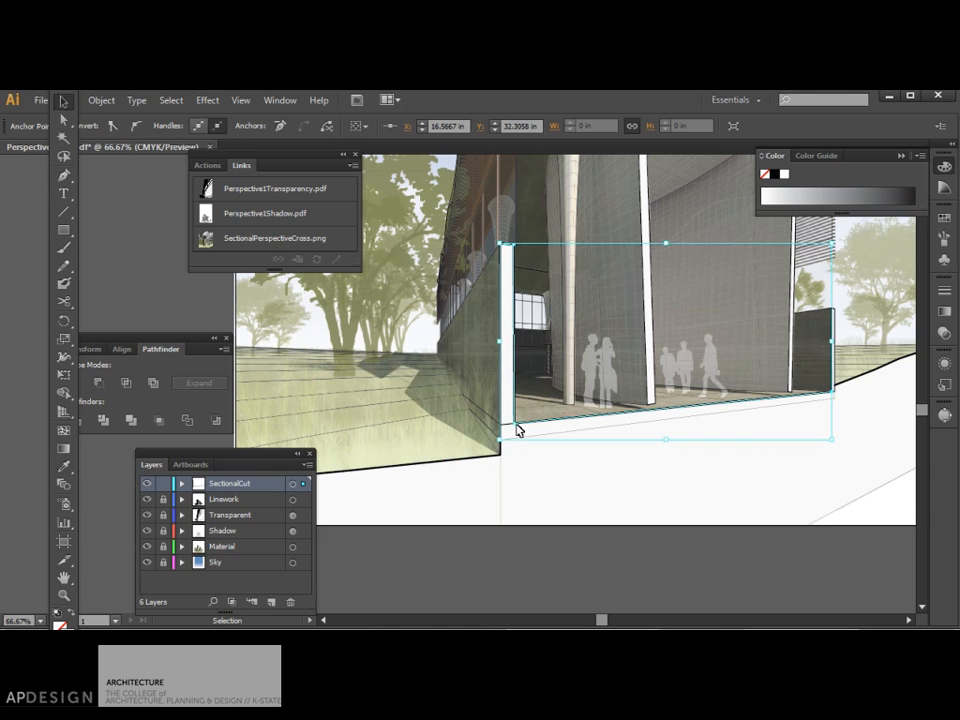
Copy the ground section line's 3.6 pt stroke onto the leftmost roof slab cut on the Linework layer with the Eyedropper
{"action": "left_click", "coordinate": [553, 490]}
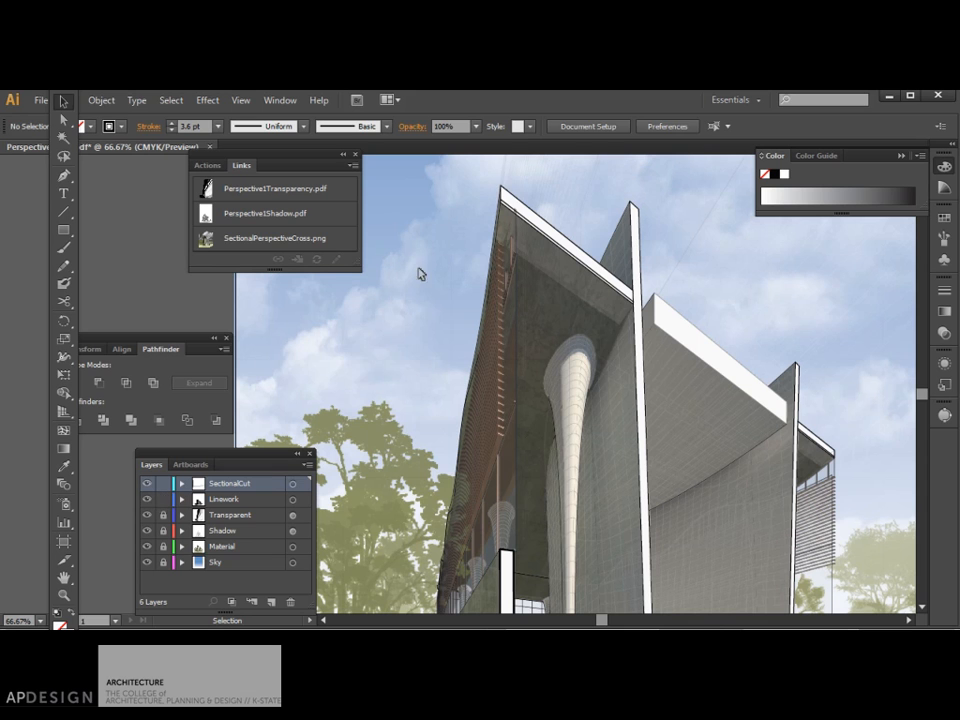
{"action": "left_click", "coordinate": [508, 194]}
{"action": "scroll", "coordinate": [488, 272], "scroll_direction": "down", "scroll_amount": 3}
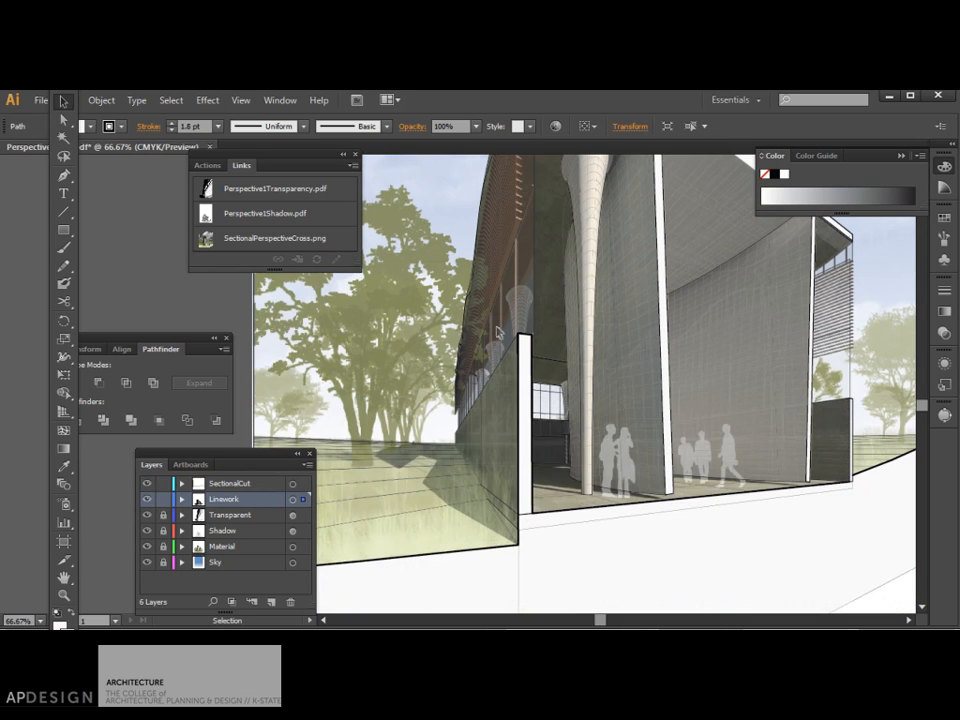
{"action": "key", "text": "i"}
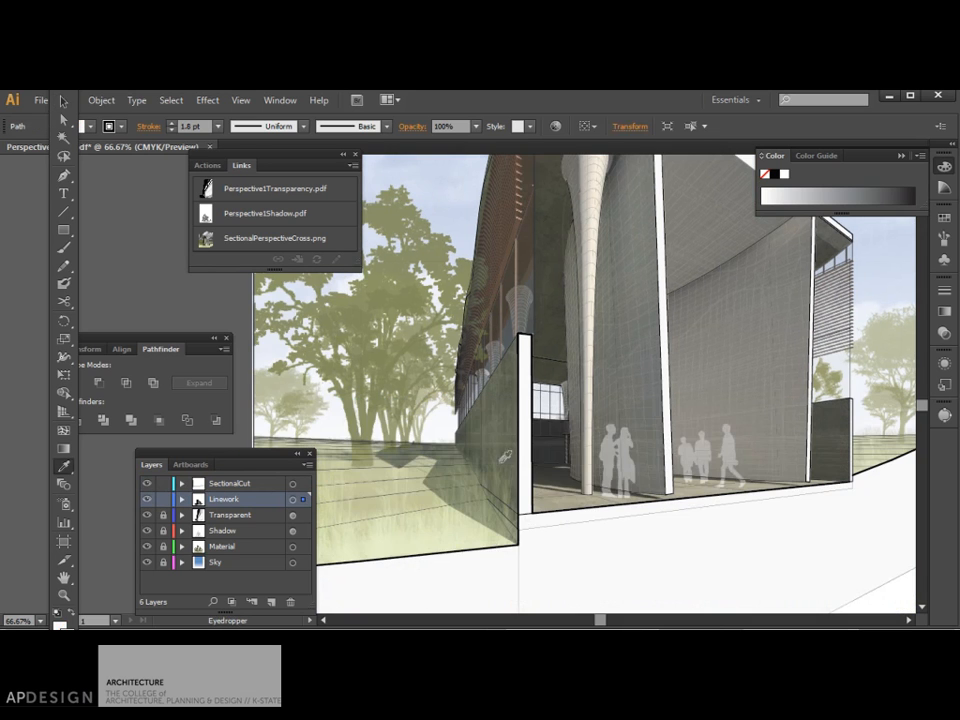
{"action": "left_click", "coordinate": [508, 545]}
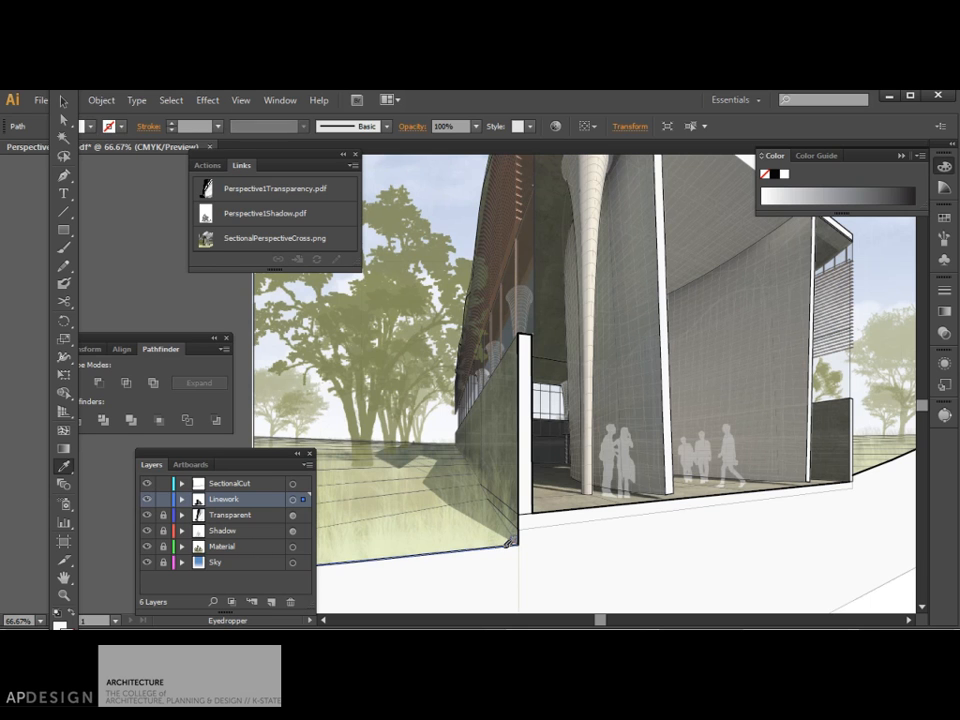
{"action": "key", "text": "ctrl+z"}
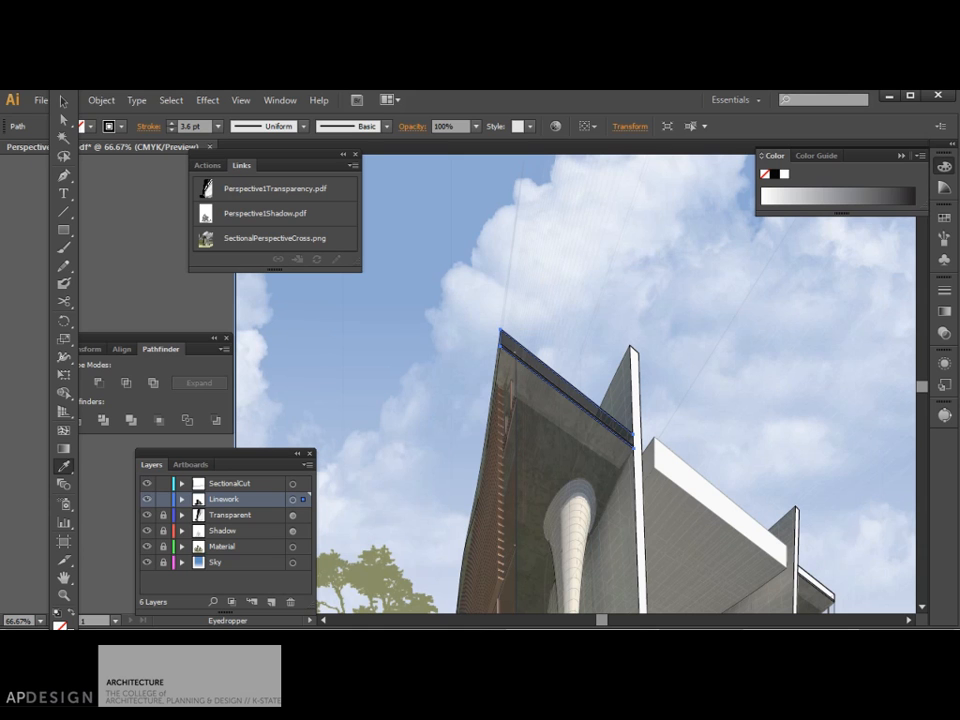
Fill the leftmost roof slab cut with solid white
{"action": "key", "text": "comma"}
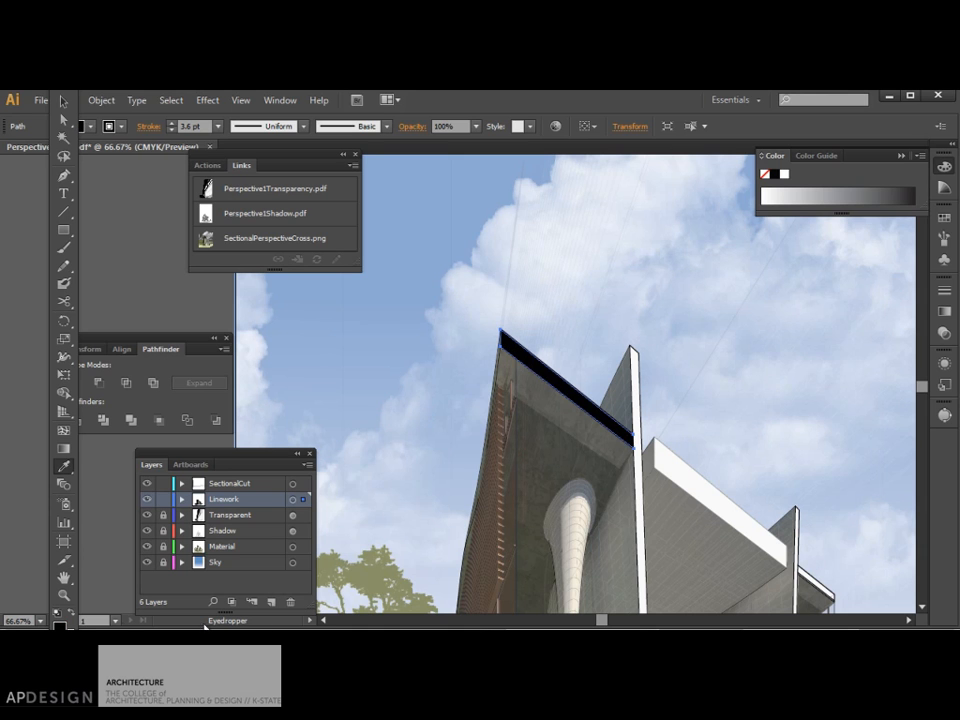
{"action": "double_click", "coordinate": [59, 627]}
{"action": "left_click_drag", "start_coordinate": [616, 436], "coordinate": [586, 409]}
{"action": "left_click", "coordinate": [938, 430]}
{"action": "scroll", "coordinate": [810, 422], "scroll_direction": "down", "scroll_amount": 3}
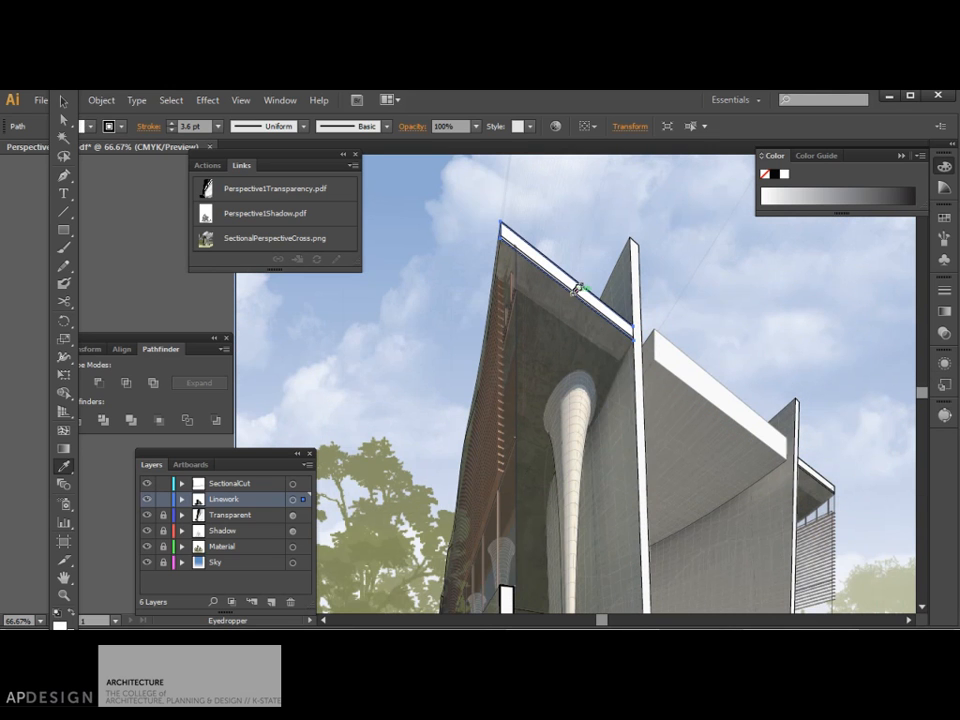
{"action": "key", "text": "a"}
{"action": "left_click", "coordinate": [567, 286]}
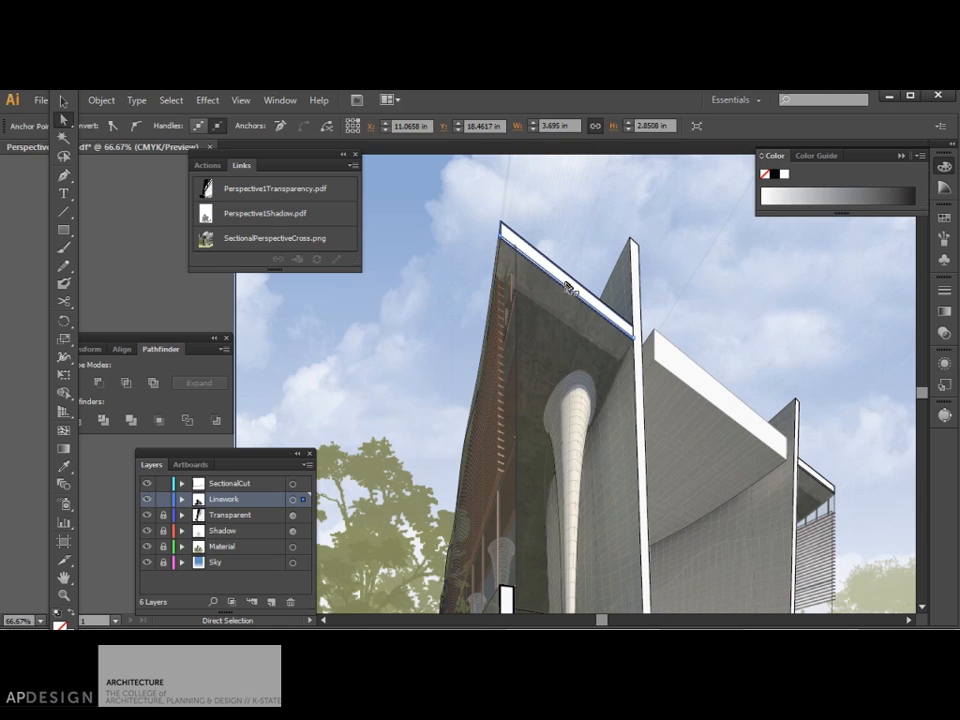
{"action": "left_click", "coordinate": [567, 287]}
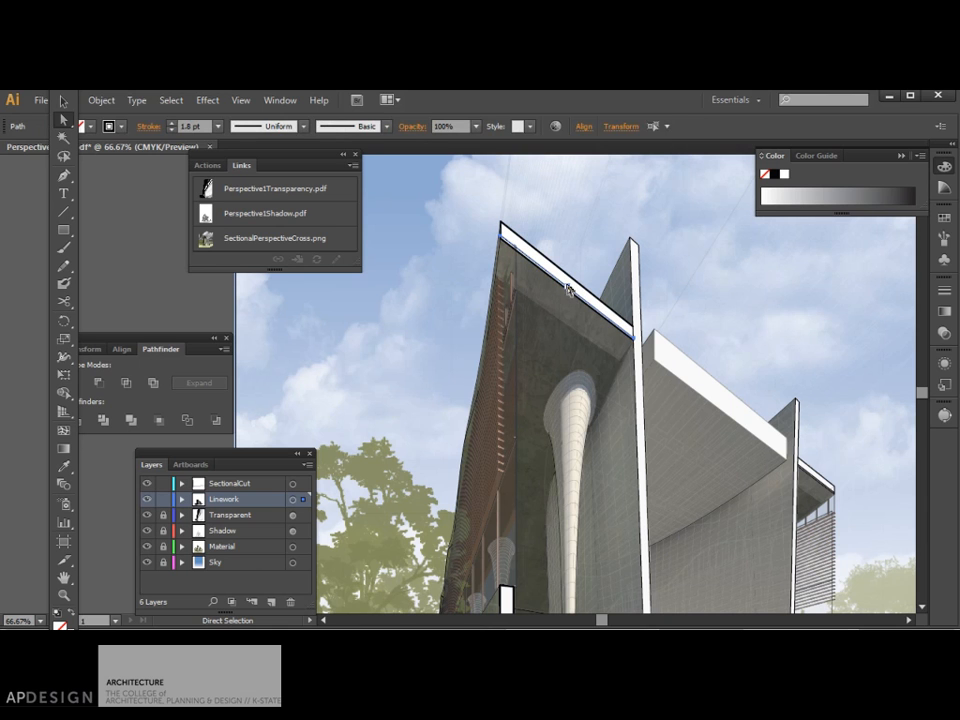
{"action": "left_click", "coordinate": [567, 286]}
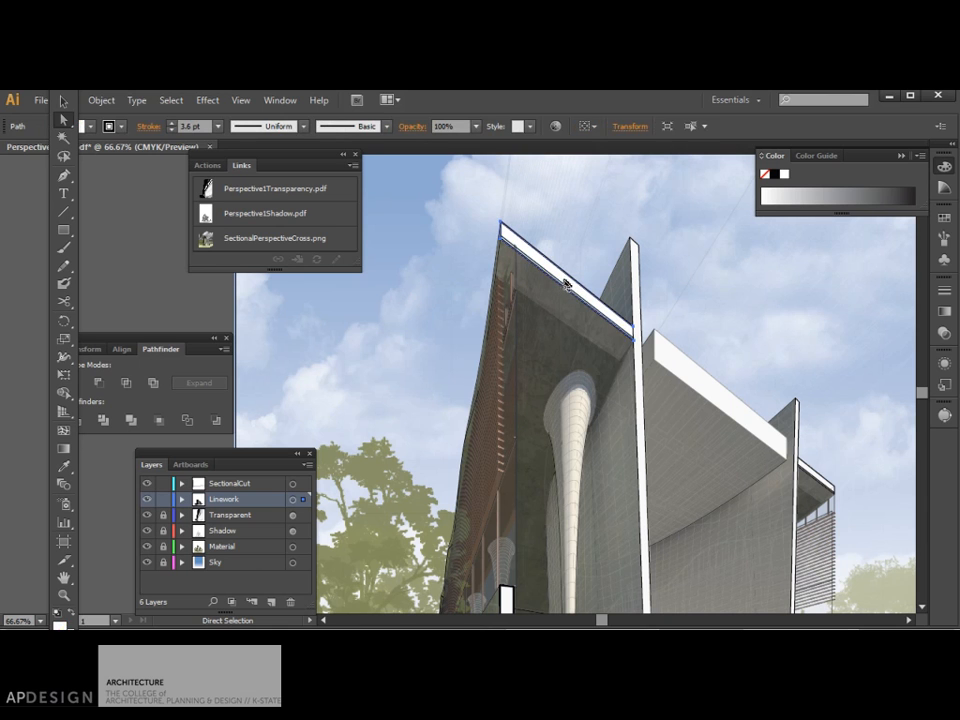
{"action": "left_click", "coordinate": [558, 283]}
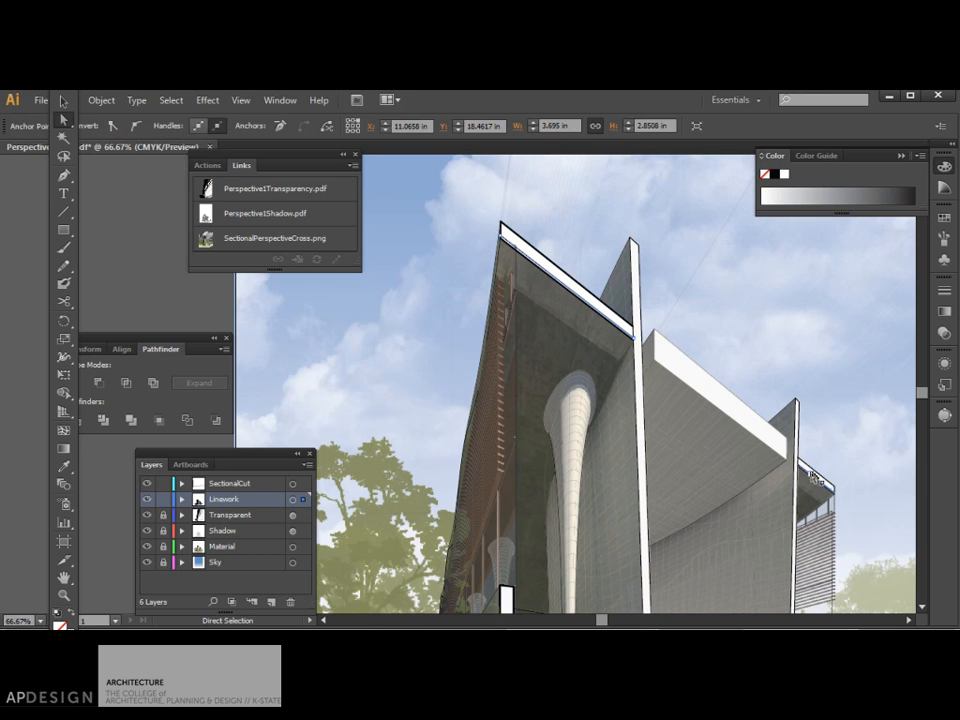
Copy the leftmost roof slab's white fill and 3.6 pt stroke onto the middle roof slab cut with the Eyedropper
{"action": "scroll", "coordinate": [812, 430], "scroll_direction": "down", "scroll_amount": 3}
{"action": "scroll", "coordinate": [813, 426], "scroll_direction": "down", "scroll_amount": 2}
{"action": "left_click", "coordinate": [773, 306]}
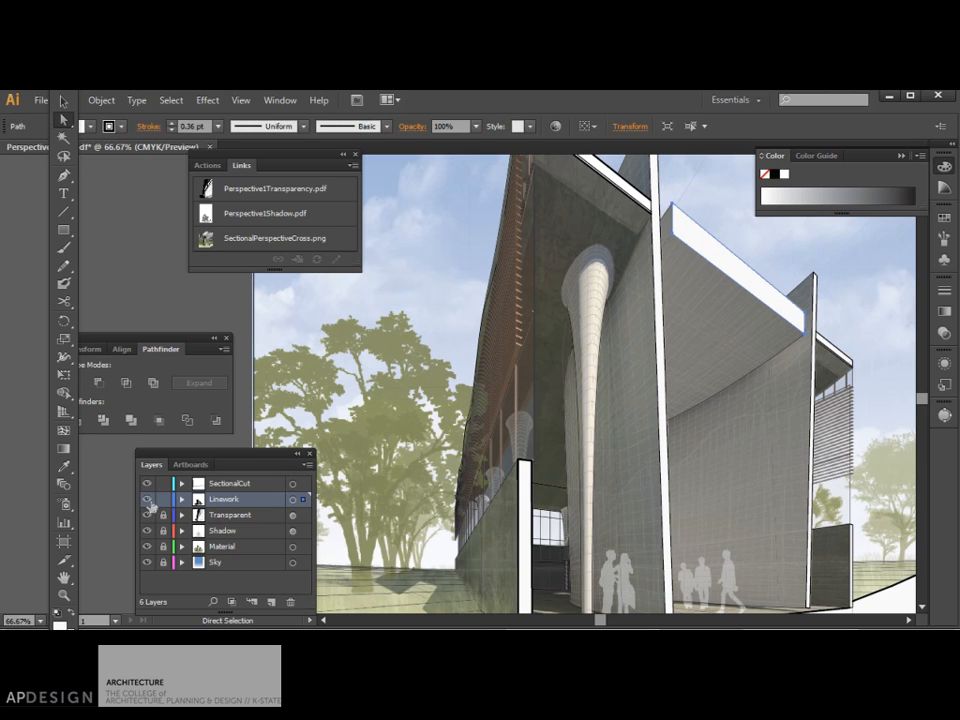
{"action": "scroll", "coordinate": [169, 173], "scroll_direction": "up", "scroll_amount": 4}
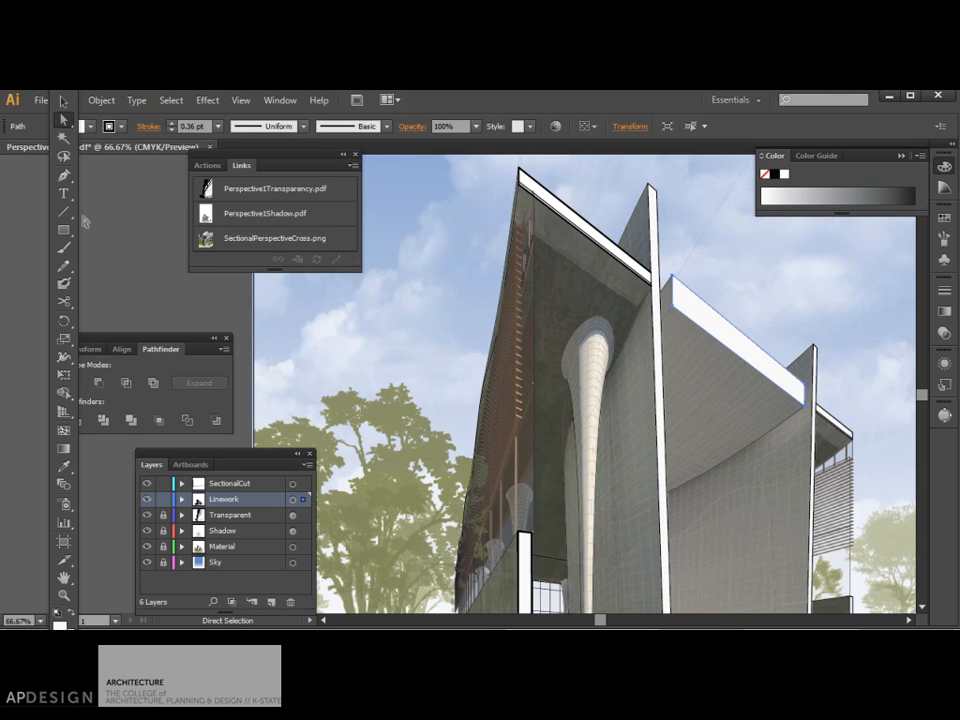
{"action": "key", "text": "i"}
{"action": "left_click", "coordinate": [567, 204]}
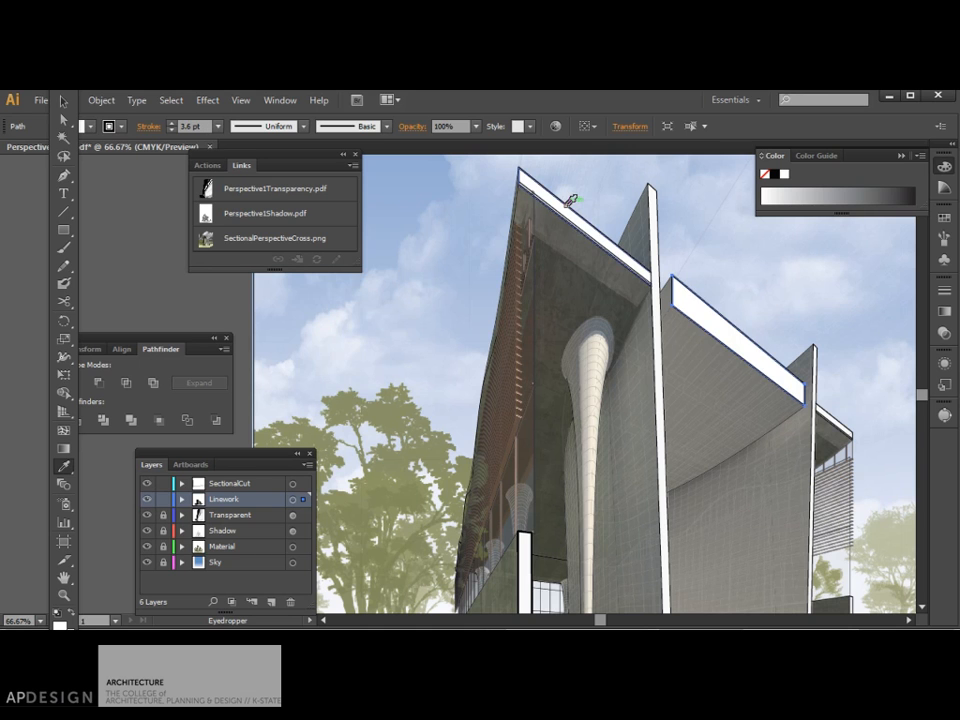
Copy the middle roof slab's heavy cut stroke onto the tall cut wall between the two slabs with the Eyedropper
{"action": "scroll", "coordinate": [599, 278], "scroll_direction": "down", "scroll_amount": 8}
{"action": "scroll", "coordinate": [682, 311], "scroll_direction": "up", "scroll_amount": 2}
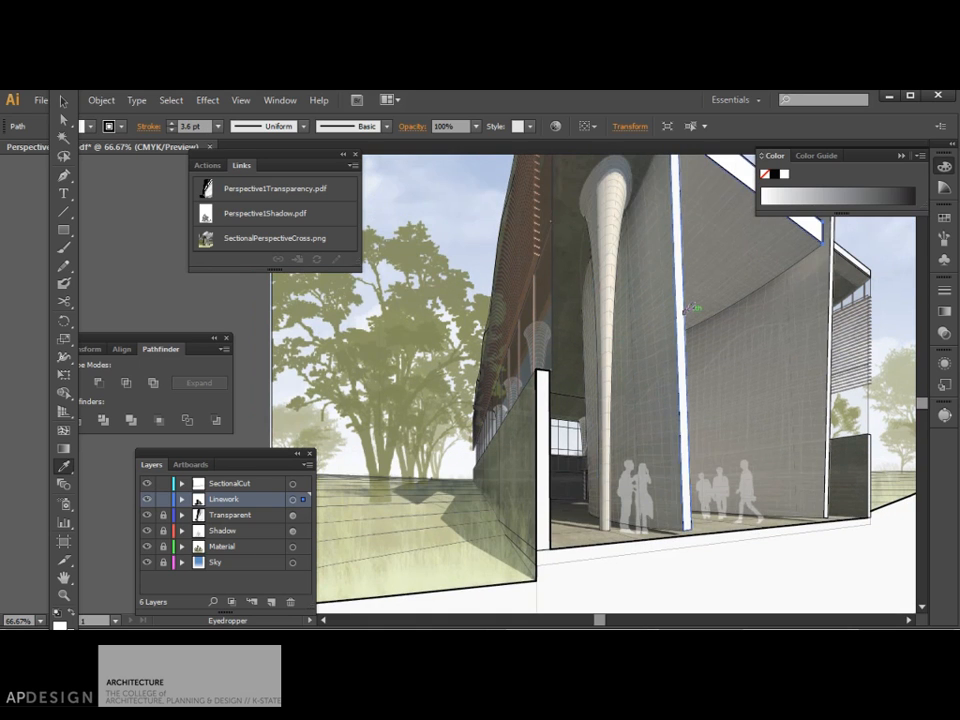
{"action": "key", "text": "v"}
{"action": "left_click", "coordinate": [679, 320]}
{"action": "scroll", "coordinate": [679, 320], "scroll_direction": "up", "scroll_amount": 8}
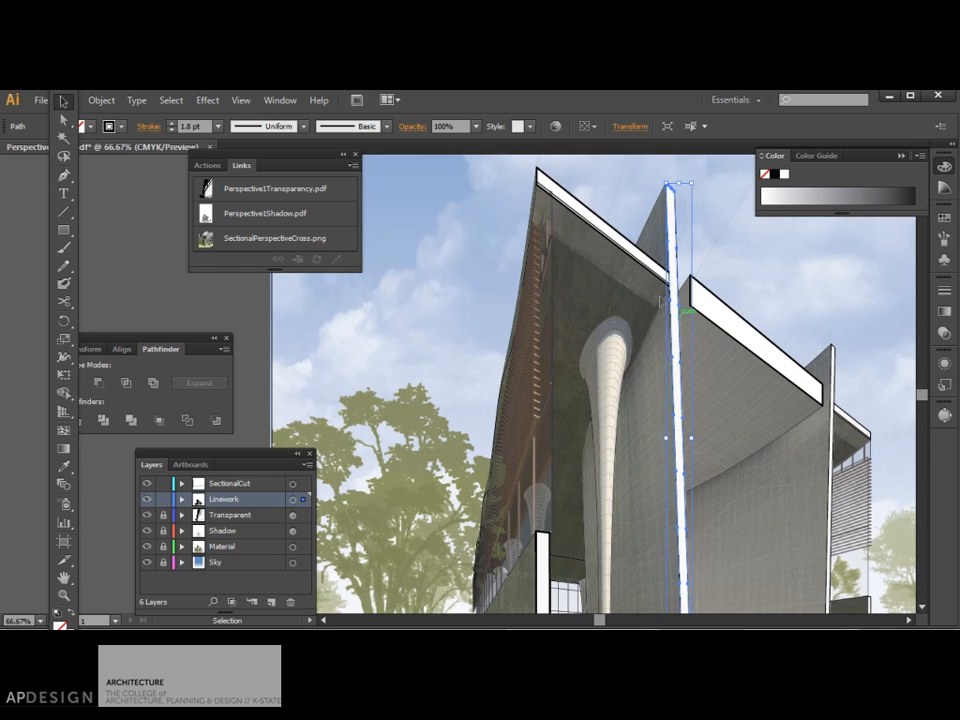
{"action": "key", "text": "i"}
{"action": "left_click", "coordinate": [715, 297]}
{"action": "key", "text": "v"}
Examine the linework from the leftmost roof slab down the louvered facade to the base of the entrance's cut wall
{"action": "left_click", "coordinate": [650, 345]}
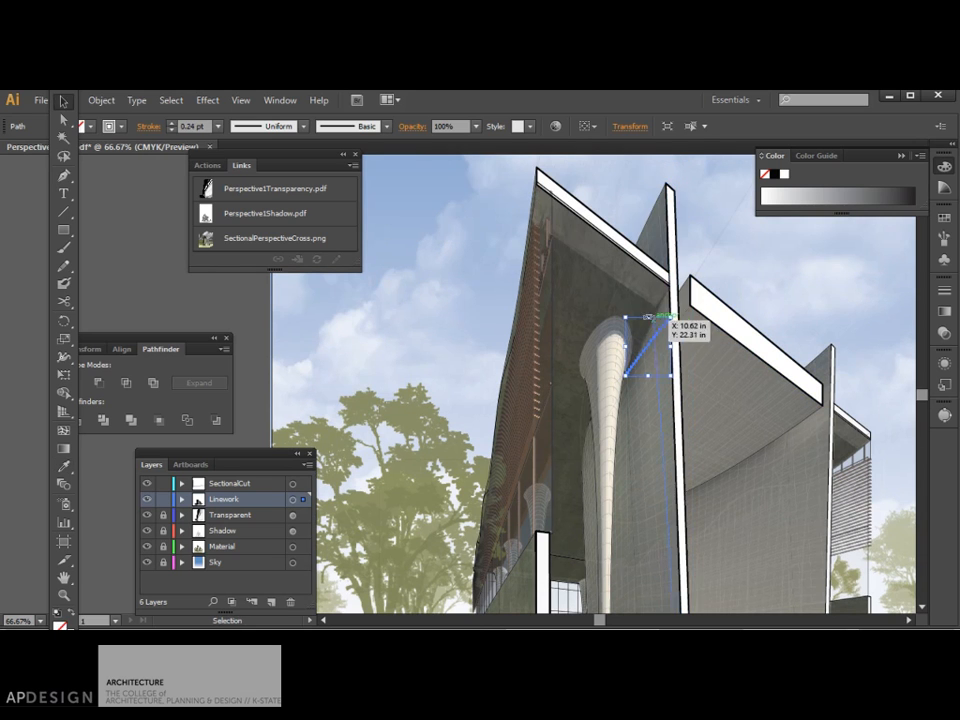
{"action": "scroll", "coordinate": [467, 280], "scroll_direction": "down", "scroll_amount": 1}
{"action": "scroll", "coordinate": [657, 266], "scroll_direction": "up", "scroll_amount": 1}
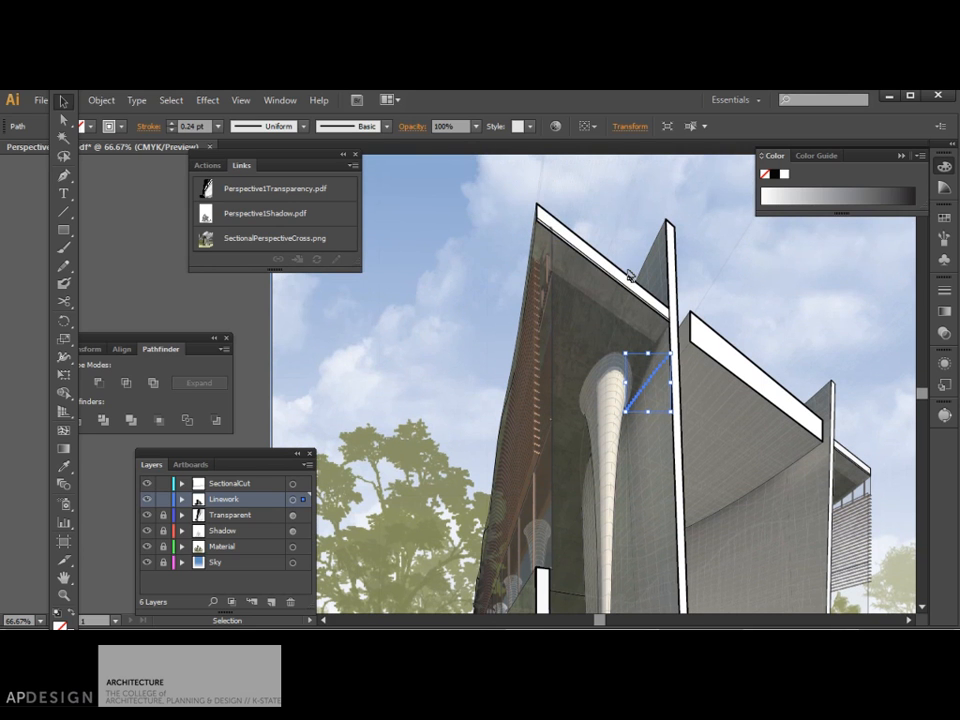
{"action": "left_click", "coordinate": [635, 280]}
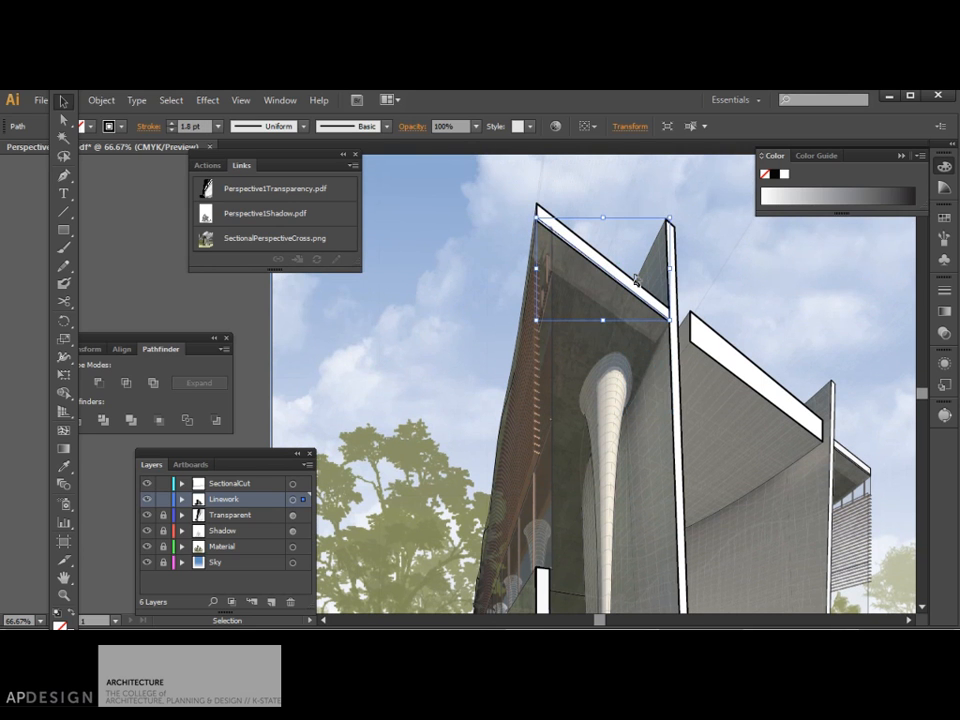
{"action": "scroll", "coordinate": [636, 280], "scroll_direction": "down", "scroll_amount": 5}
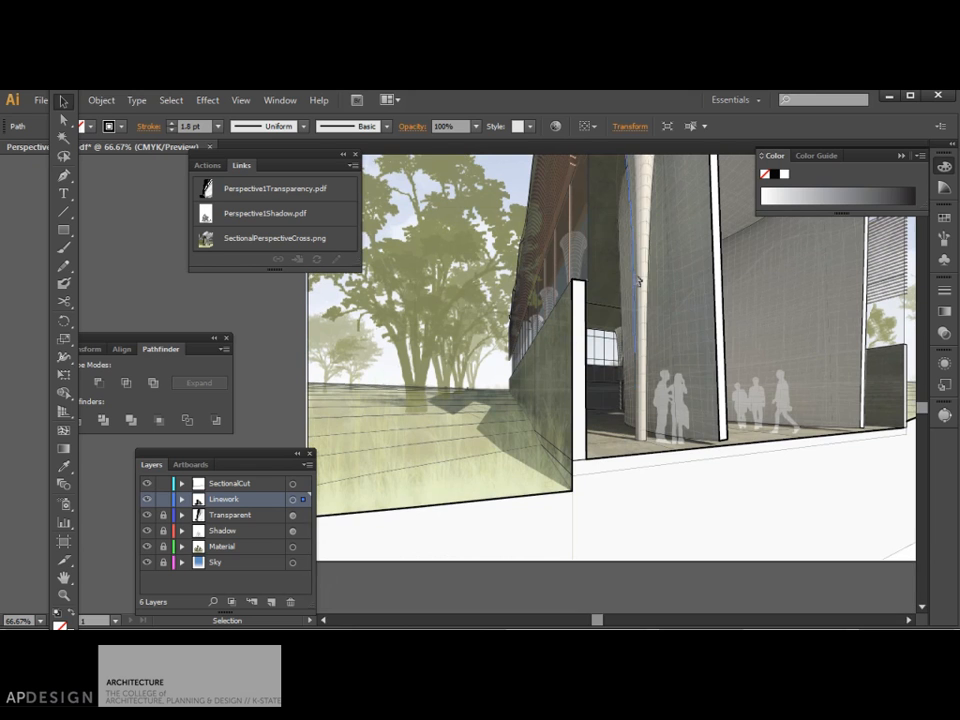
{"action": "scroll", "coordinate": [638, 280], "scroll_direction": "up", "scroll_amount": 5}
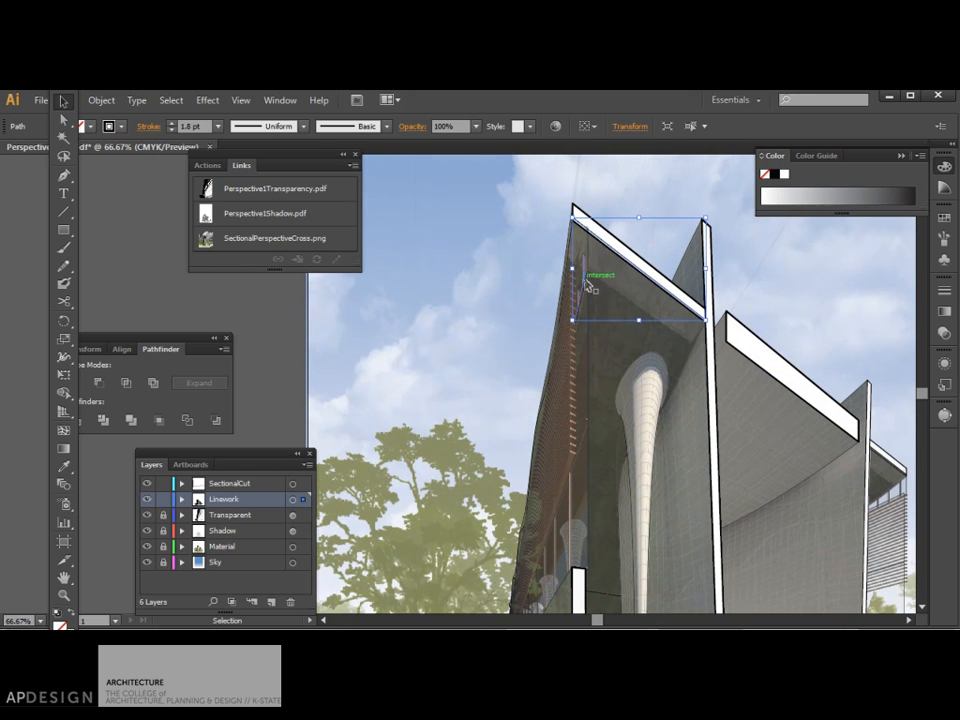
{"action": "key", "text": "ctrl+equal"}
{"action": "key", "text": "ctrl+equal"}
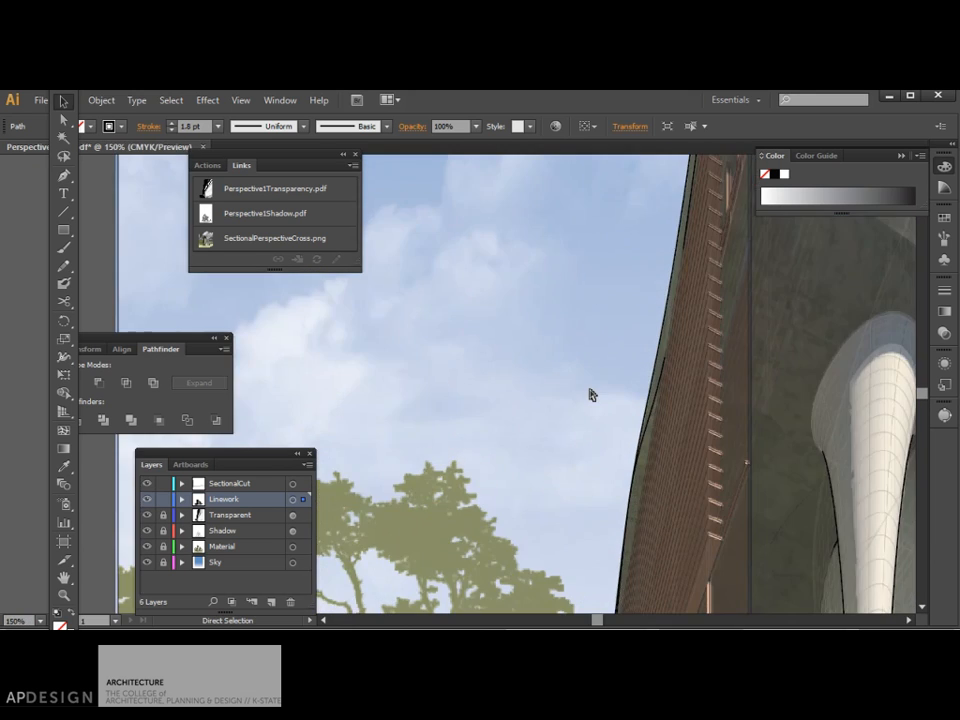
{"action": "scroll", "coordinate": [590, 395], "scroll_direction": "down", "scroll_amount": 4}
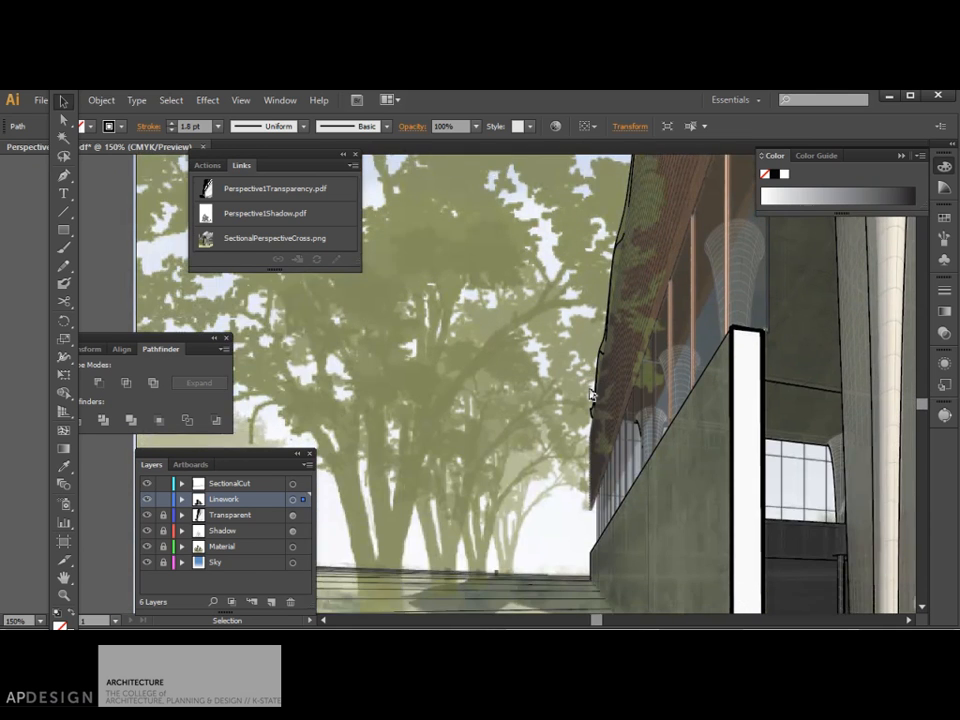
{"action": "scroll", "coordinate": [590, 395], "scroll_direction": "down", "scroll_amount": 6}
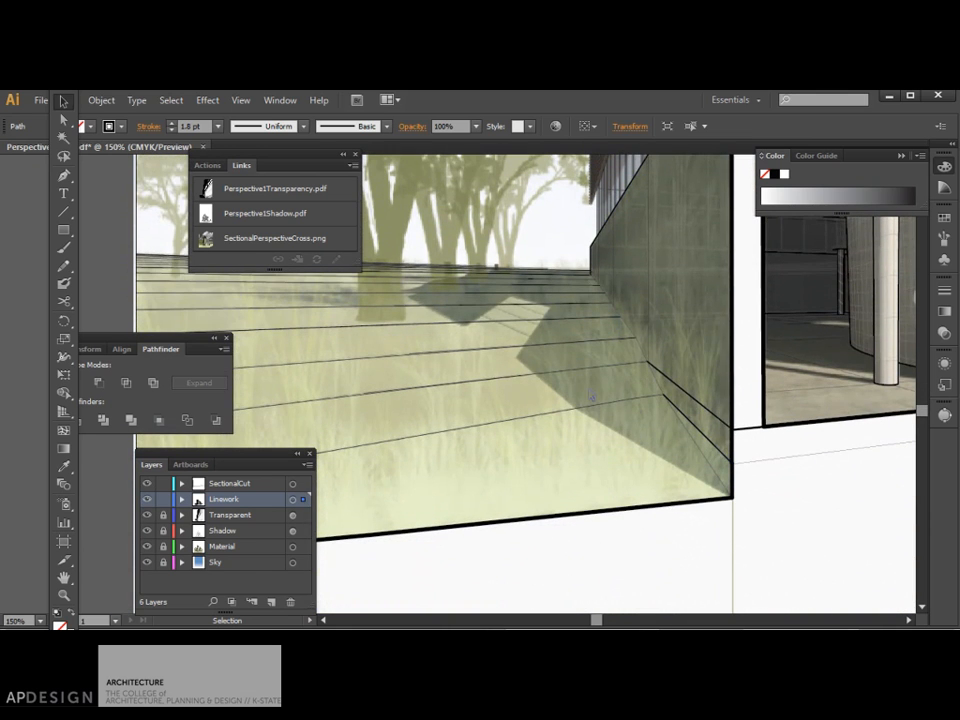
Delete the end anchor of the lower heavy diagonal segment where the grass steps meet the left cut wall's base
{"action": "left_click", "coordinate": [720, 450]}
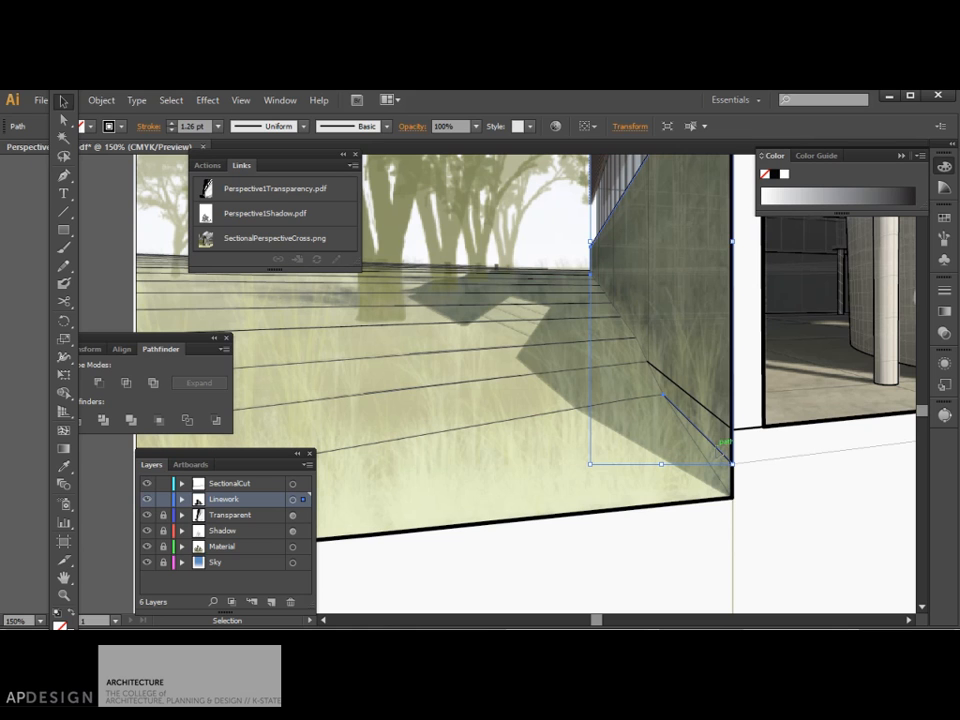
{"action": "scroll", "coordinate": [718, 452], "scroll_direction": "up", "scroll_amount": 5}
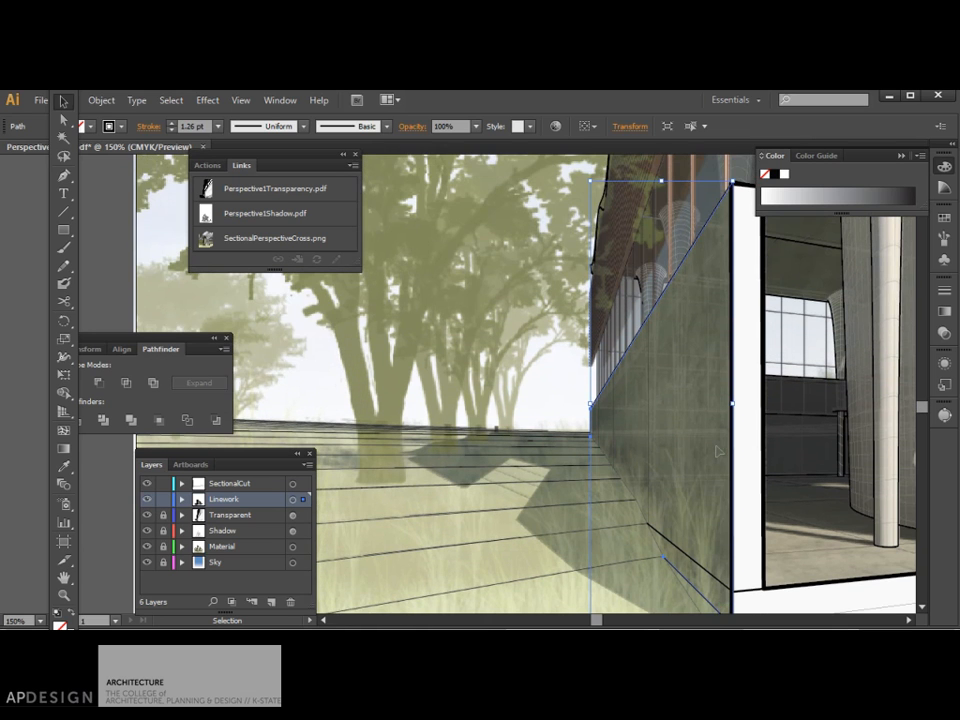
{"action": "scroll", "coordinate": [688, 555], "scroll_direction": "down", "scroll_amount": 4}
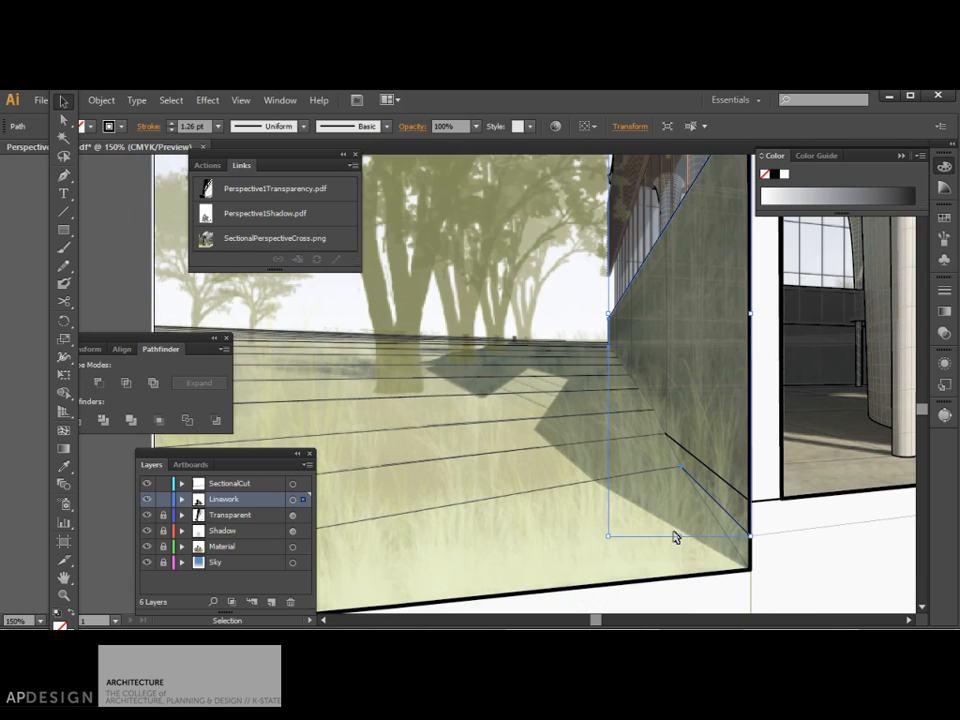
{"action": "key", "text": "a"}
{"action": "left_click", "coordinate": [683, 470]}
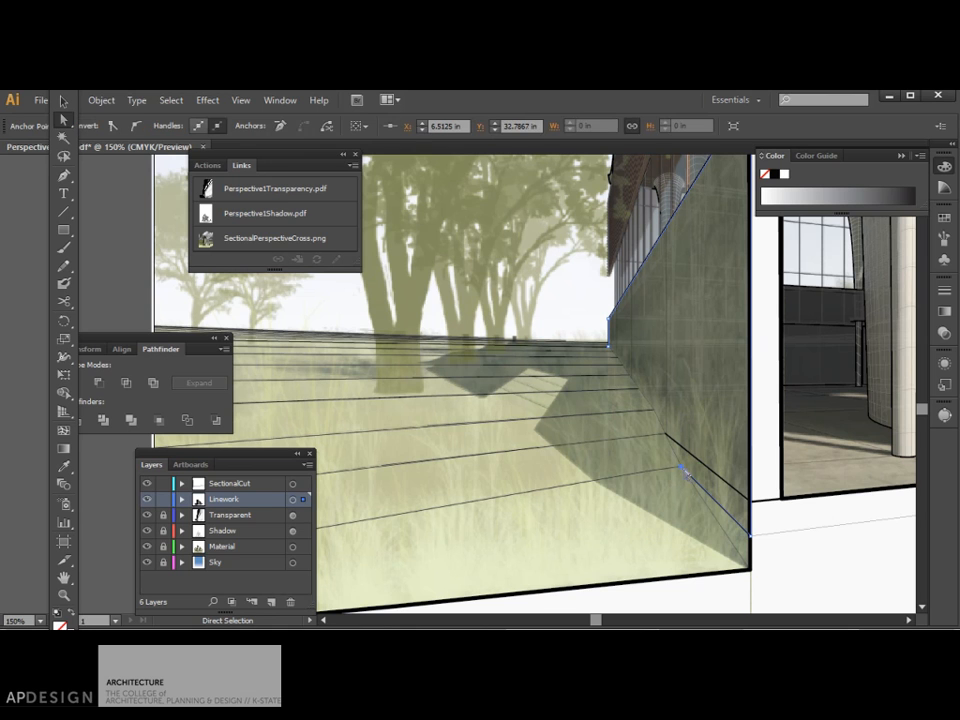
{"action": "key", "text": "Delete"}
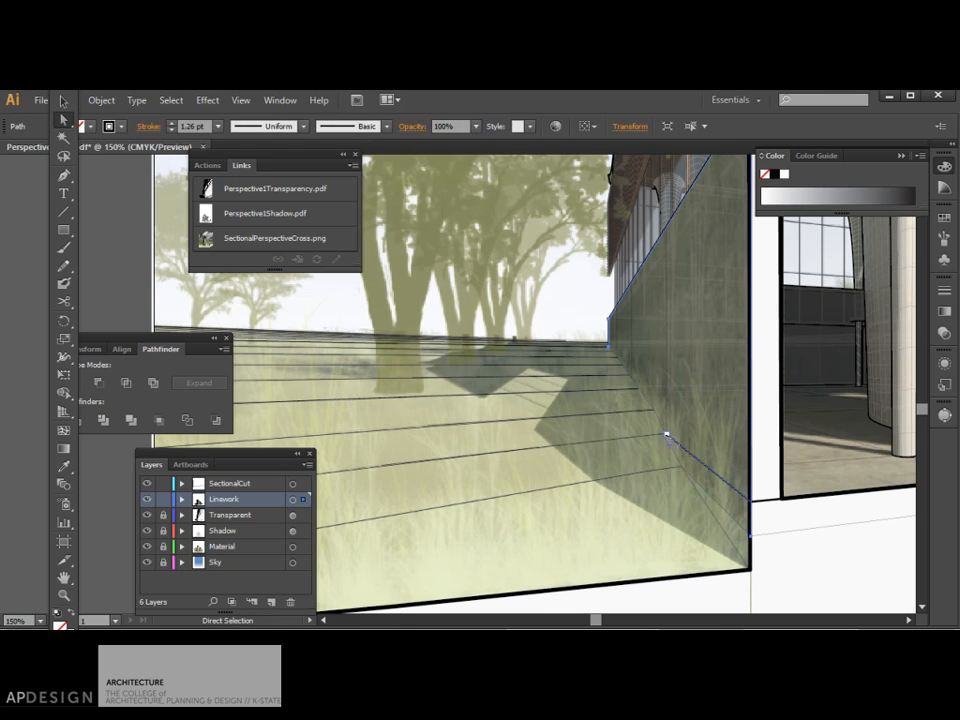
Delete the upper heavy diagonal segment at the left cut wall's base, including its leftover anchor points
{"action": "left_click", "coordinate": [670, 437]}
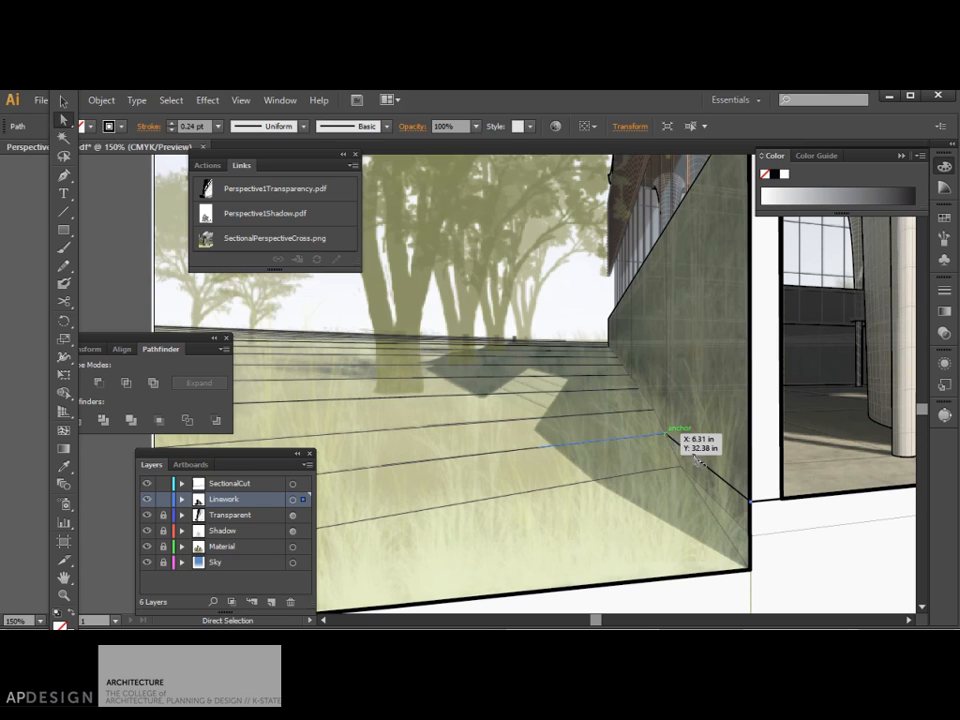
{"action": "left_click", "coordinate": [666, 434]}
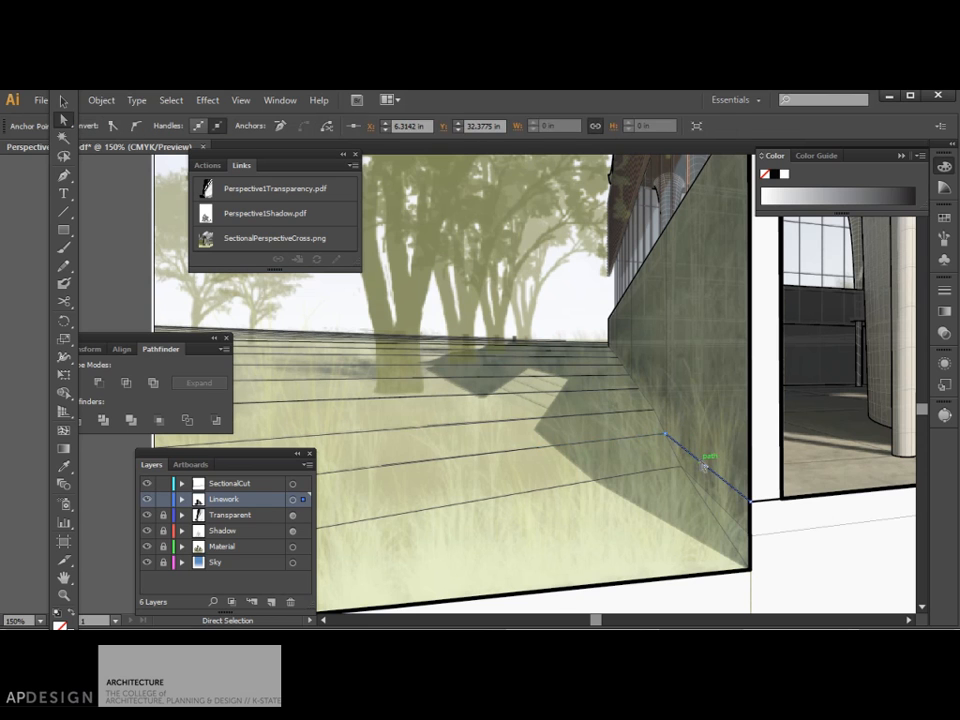
{"action": "key", "text": "Delete"}
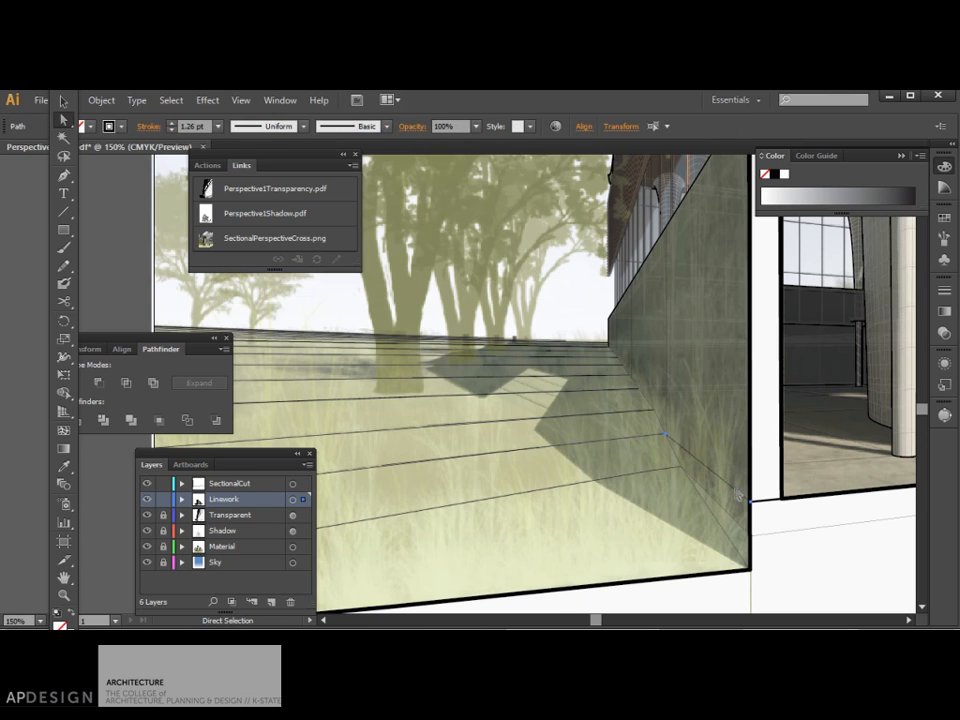
{"action": "key", "text": "Delete"}
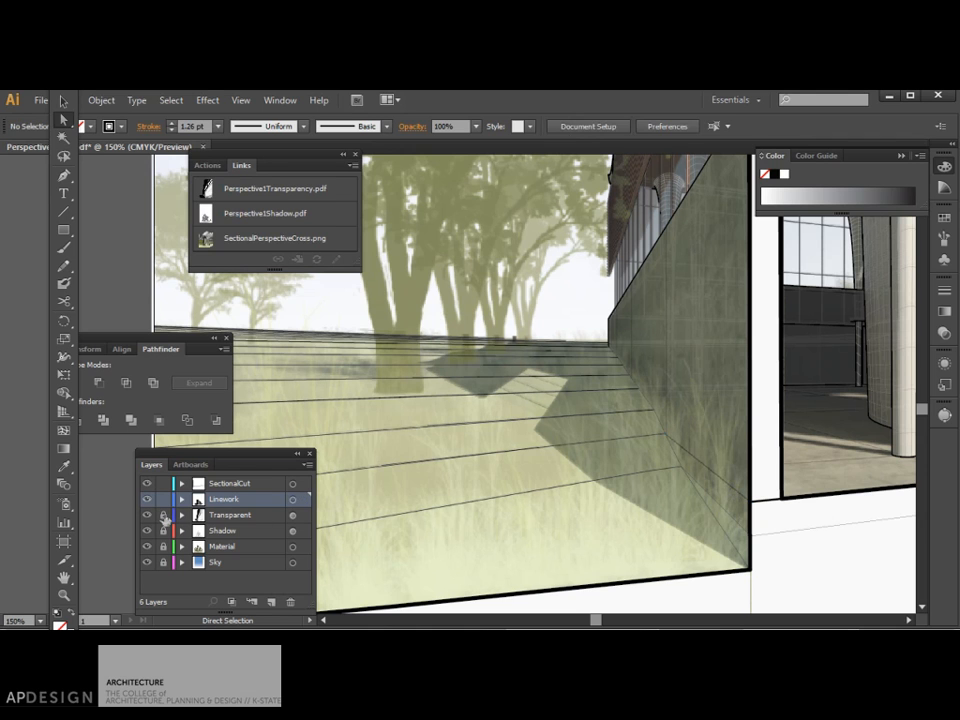
{"action": "key", "text": "v"}
{"action": "key", "text": "ctrl+minus"}
{"action": "key", "text": "ctrl+minus"}
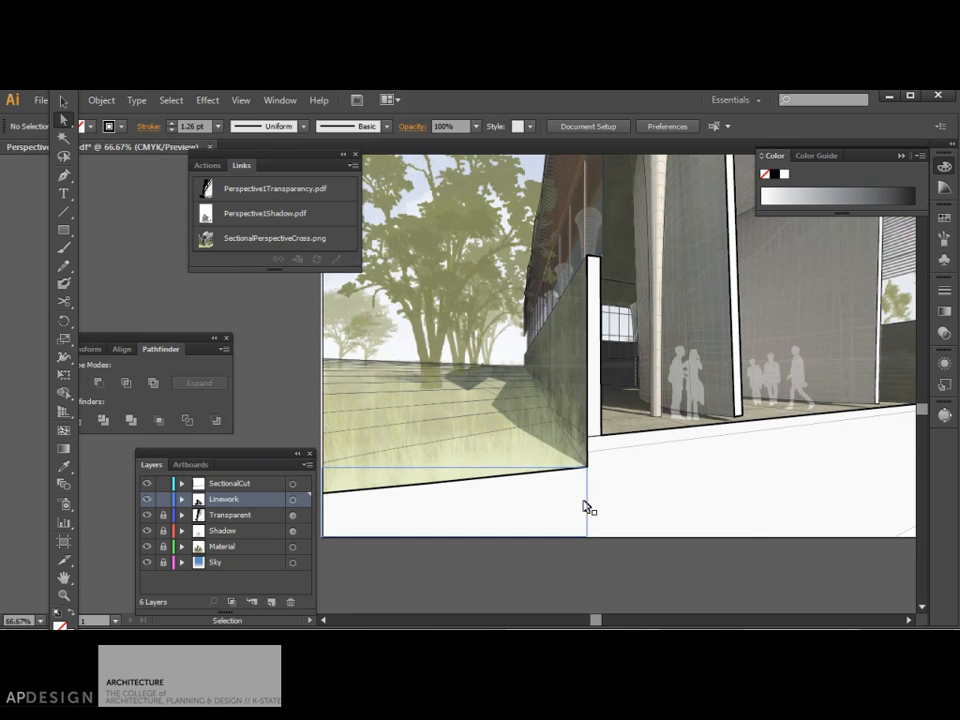
{"action": "key", "text": "a"}
{"action": "key", "text": "ctrl+minus"}
{"action": "key", "text": "ctrl+minus"}
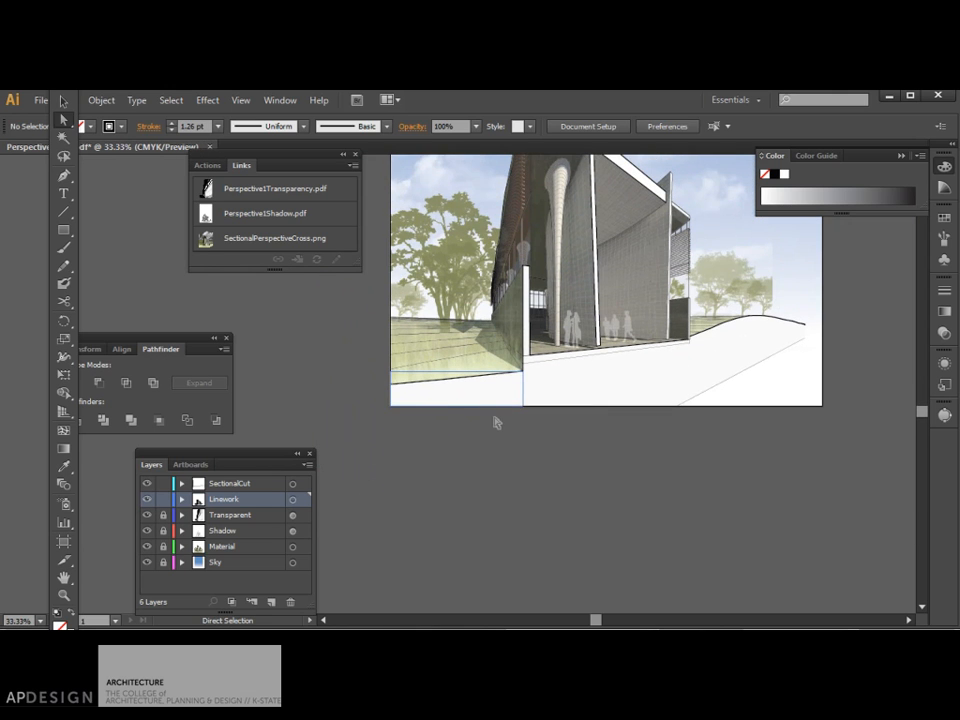
Examine the linework and shadows around the grass steps and the base of the left cut wall
{"action": "key", "text": "ctrl+plus"}
{"action": "key", "text": "ctrl+plus"}
{"action": "key", "text": "a"}
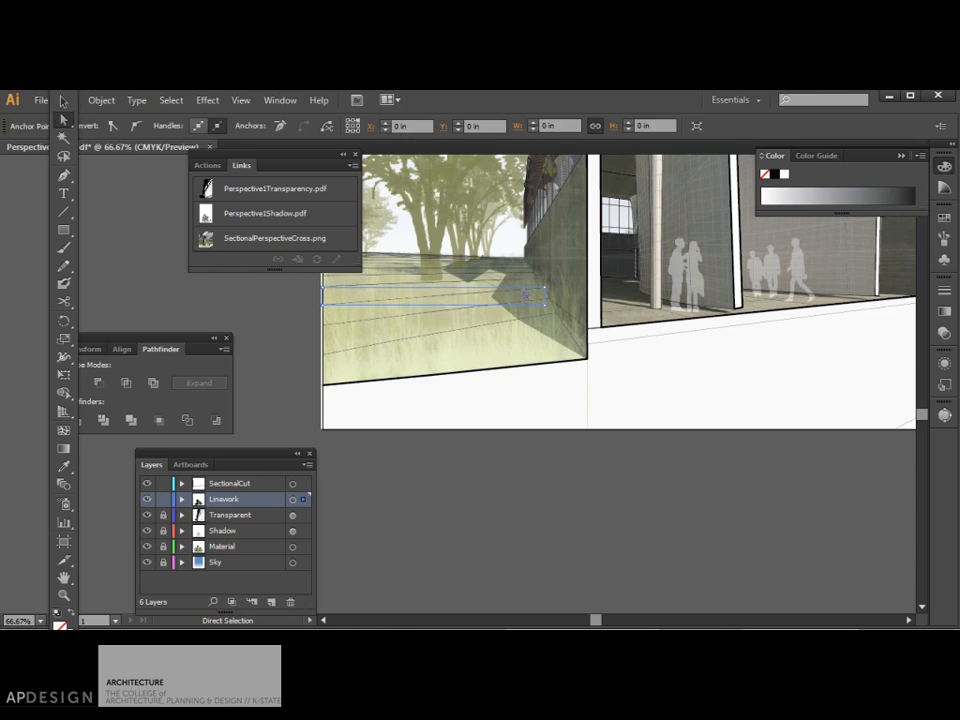
{"action": "key", "text": "backslash"}
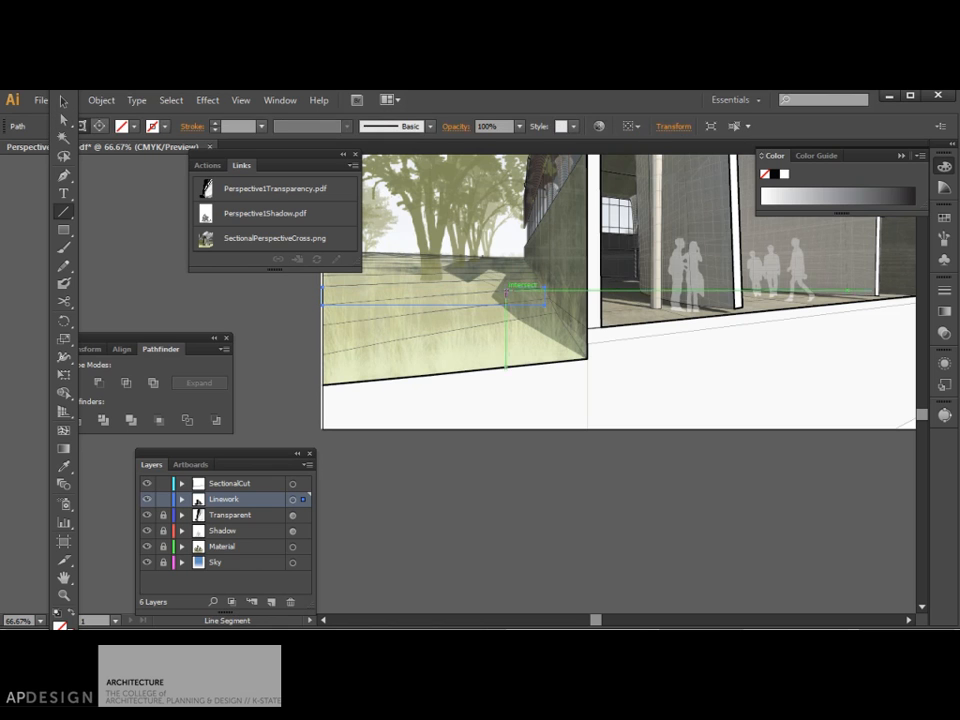
{"action": "key", "text": "ctrl+j"}
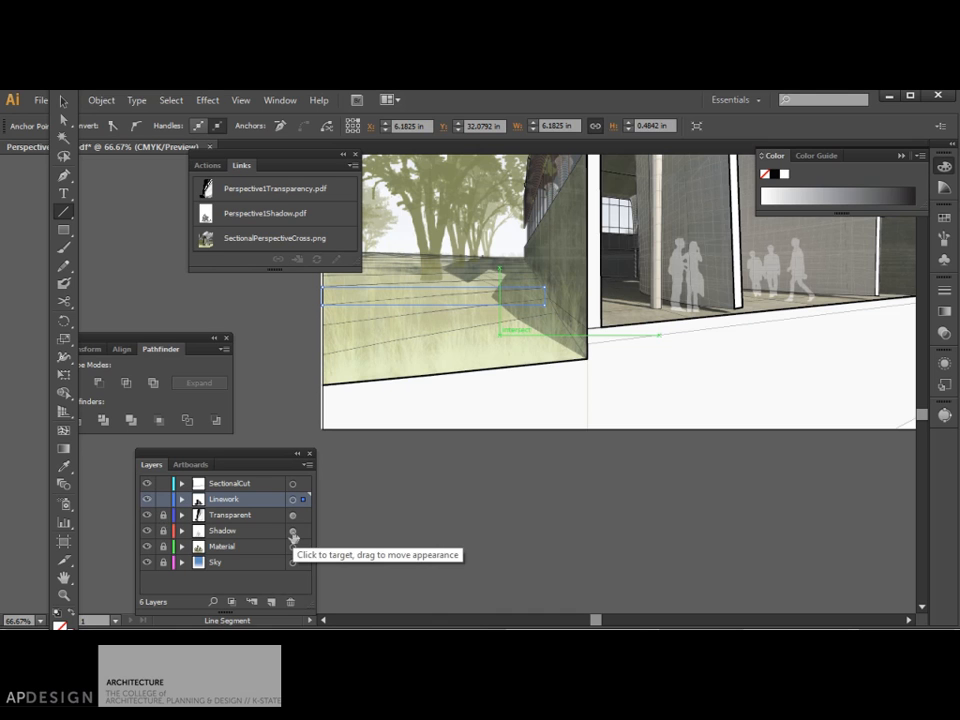
{"action": "left_click", "coordinate": [148, 516]}
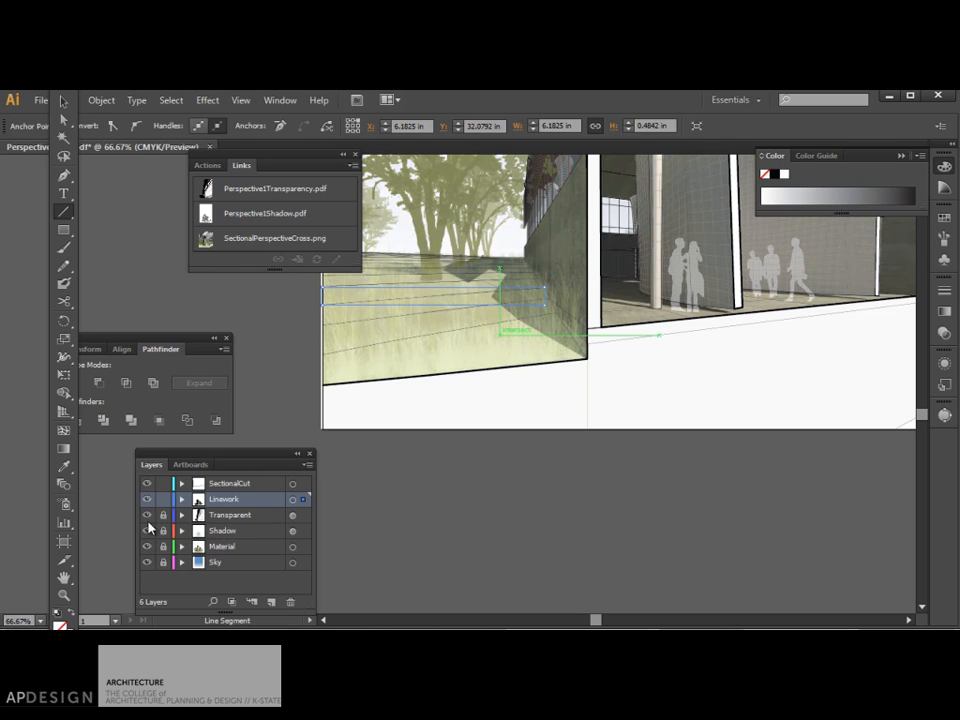
{"action": "left_click", "coordinate": [148, 531]}
{"action": "scroll", "coordinate": [395, 500], "scroll_direction": "up", "scroll_amount": 5}
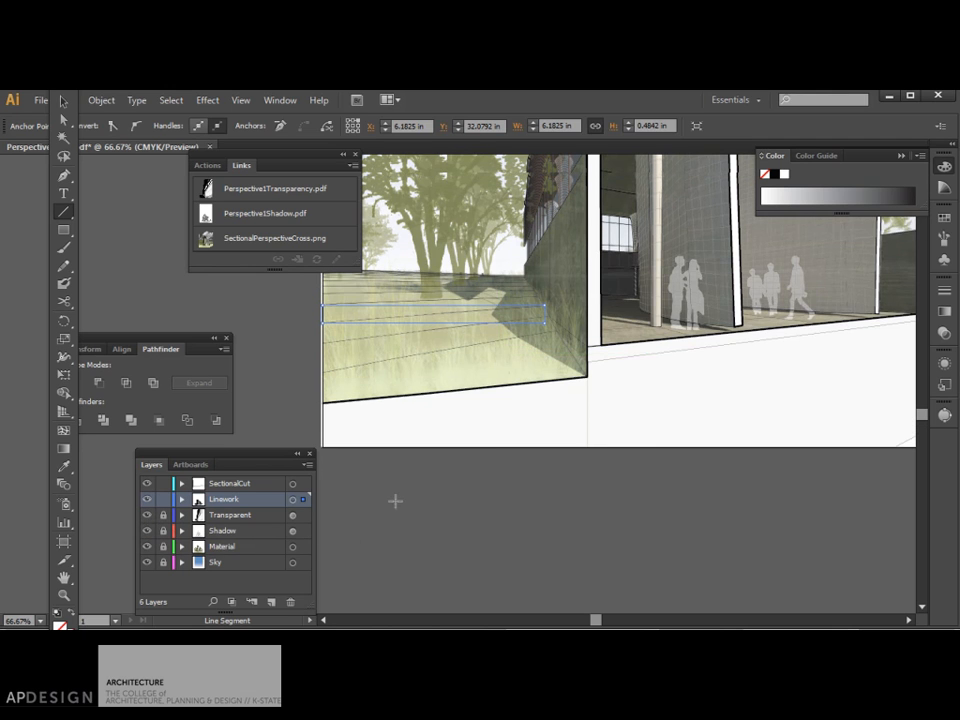
{"action": "scroll", "coordinate": [395, 500], "scroll_direction": "down", "scroll_amount": 2}
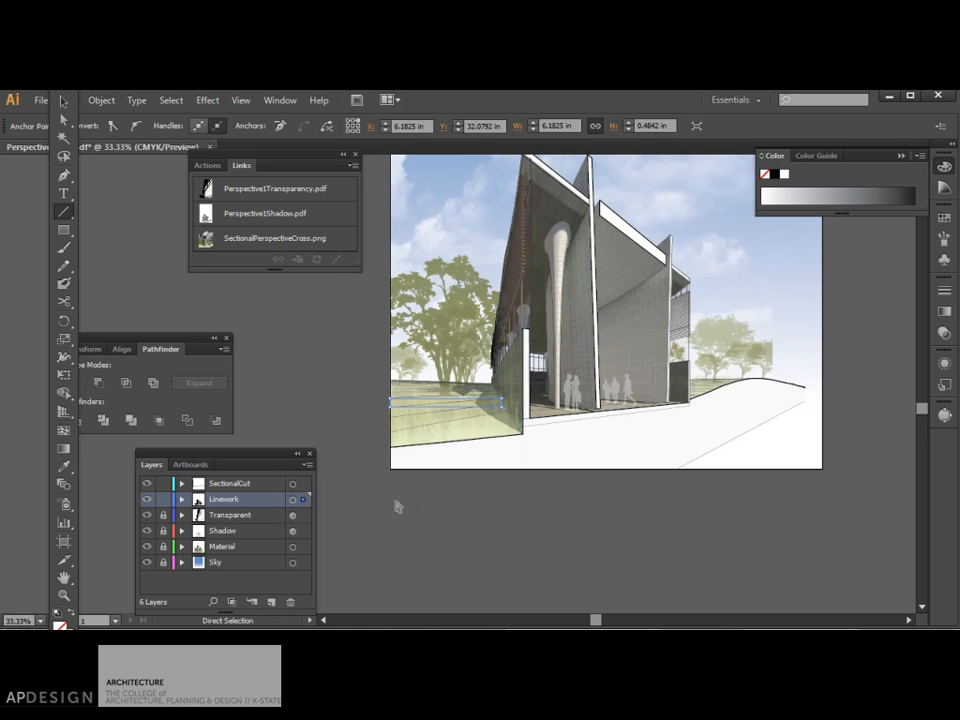
{"action": "scroll", "coordinate": [395, 500], "scroll_direction": "up", "scroll_amount": 2}
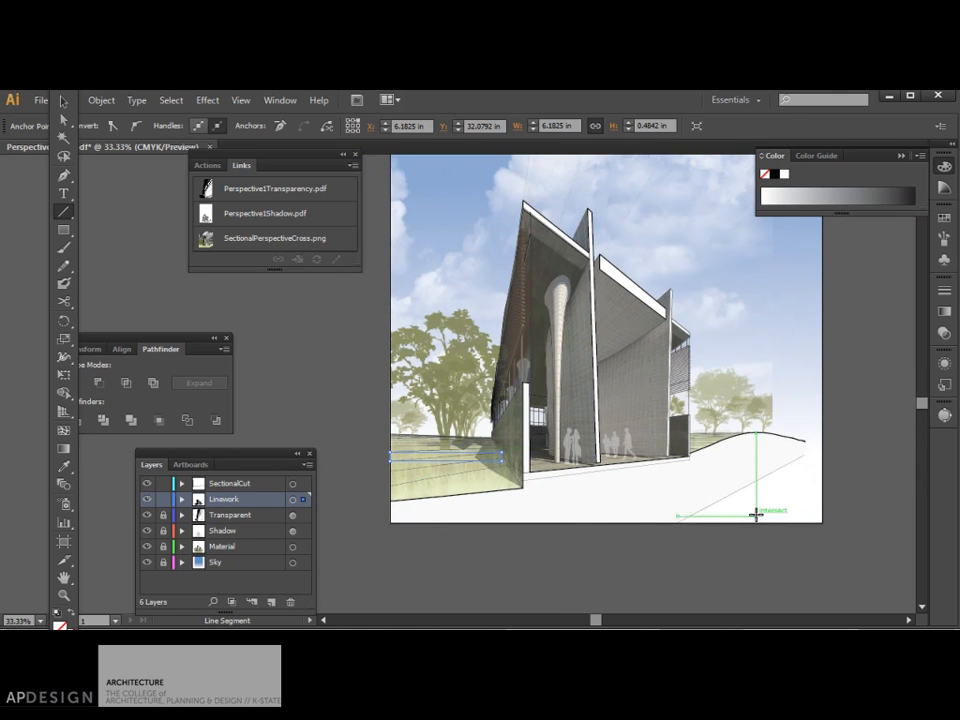
Try to delete the stray thin diagonal line crossing the ground cut beneath the hill
{"action": "left_click", "coordinate": [63, 120]}
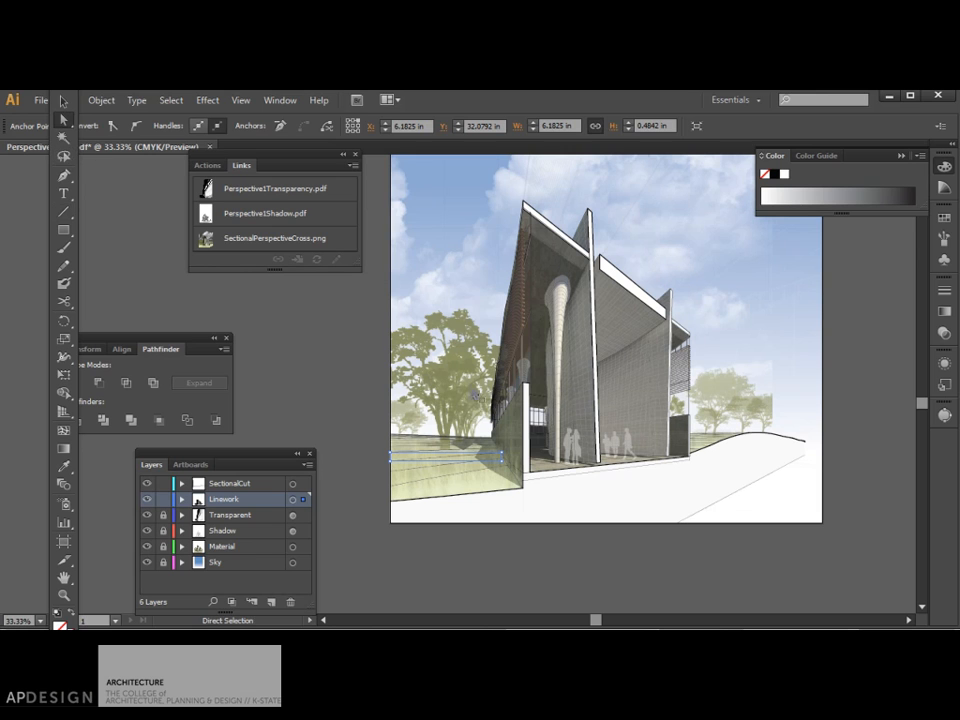
{"action": "left_click", "coordinate": [741, 496]}
{"action": "left_click", "coordinate": [698, 519]}
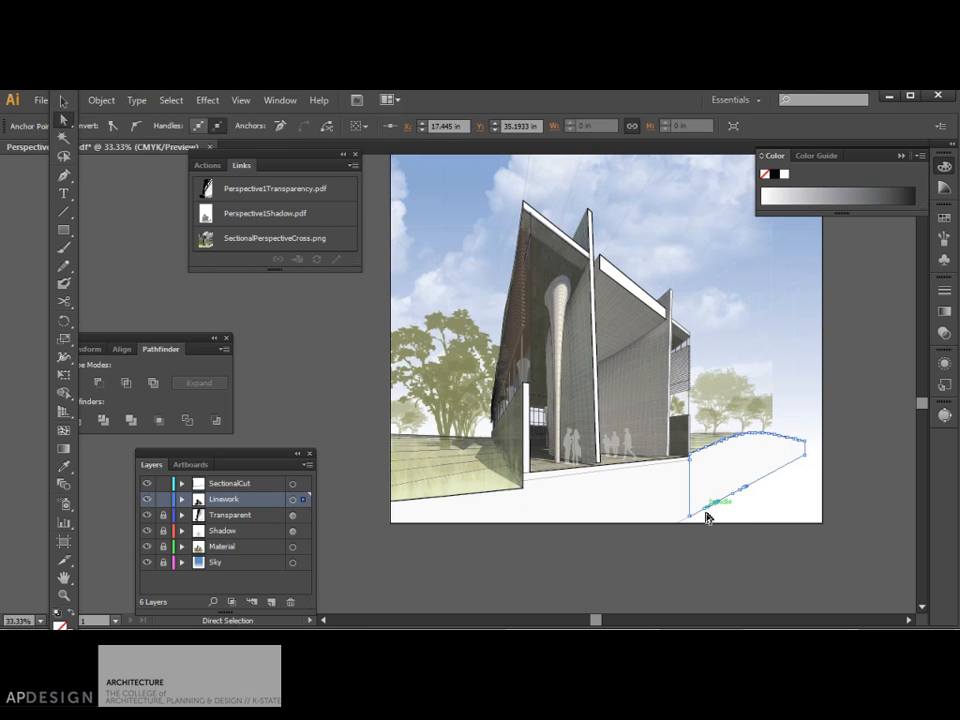
{"action": "left_click", "coordinate": [682, 522]}
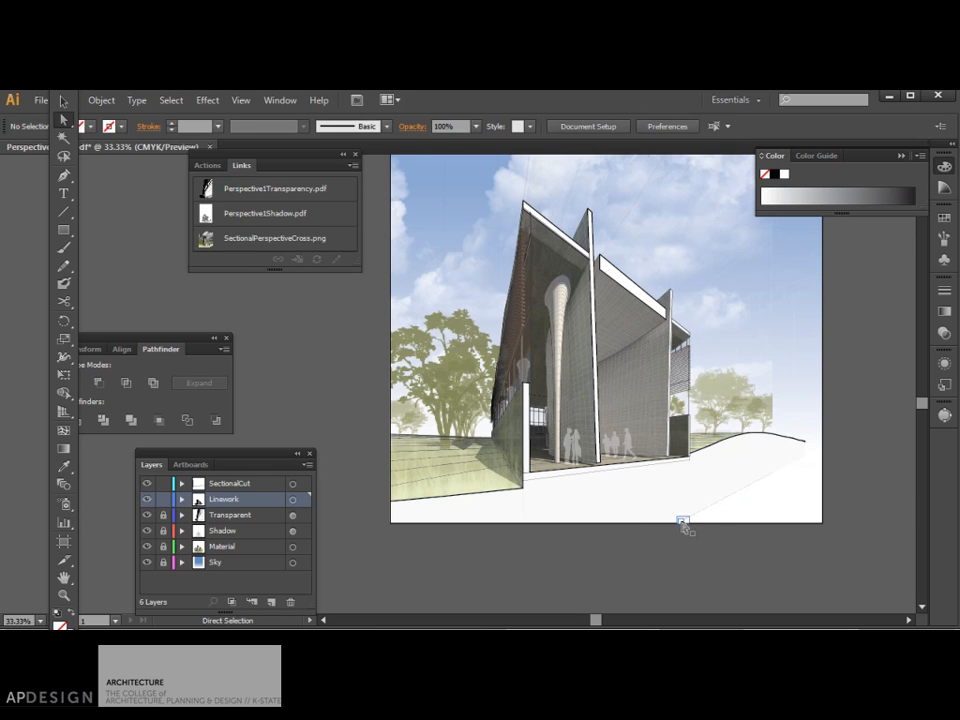
{"action": "left_click", "coordinate": [684, 522]}
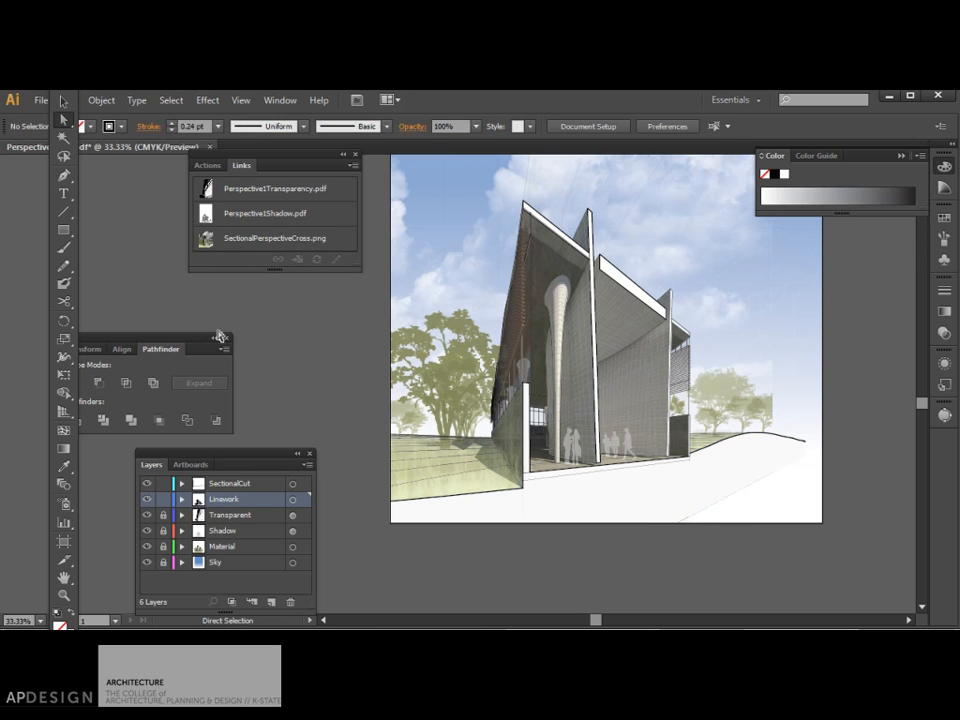
Select the hill's off-white ground shape together with matching objects and change their fill to pure white
{"action": "left_click", "coordinate": [716, 489]}
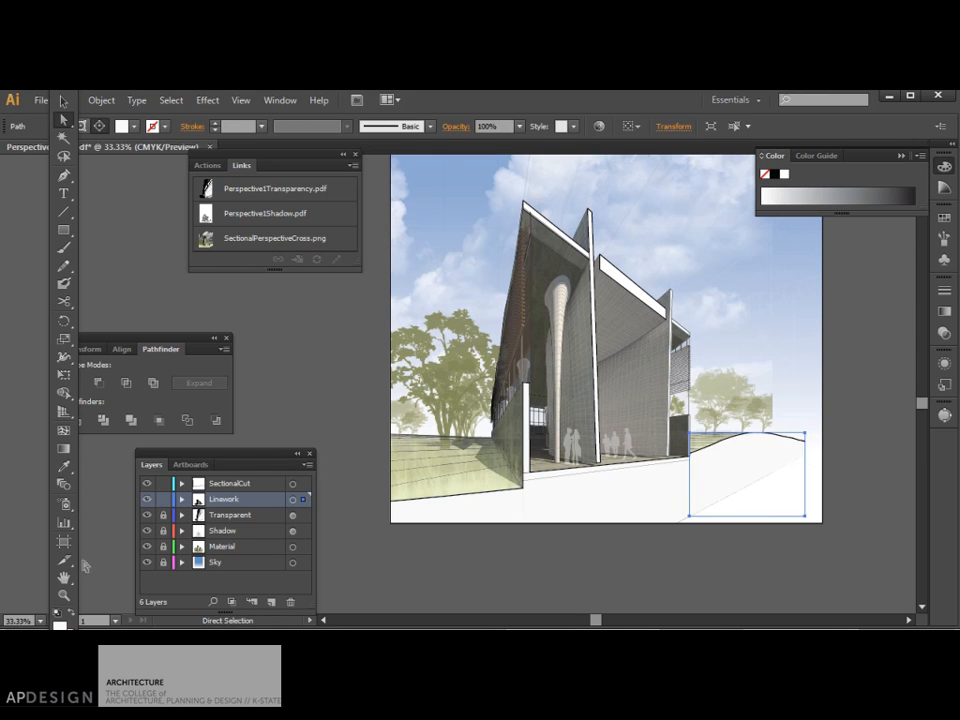
{"action": "double_click", "coordinate": [61, 627]}
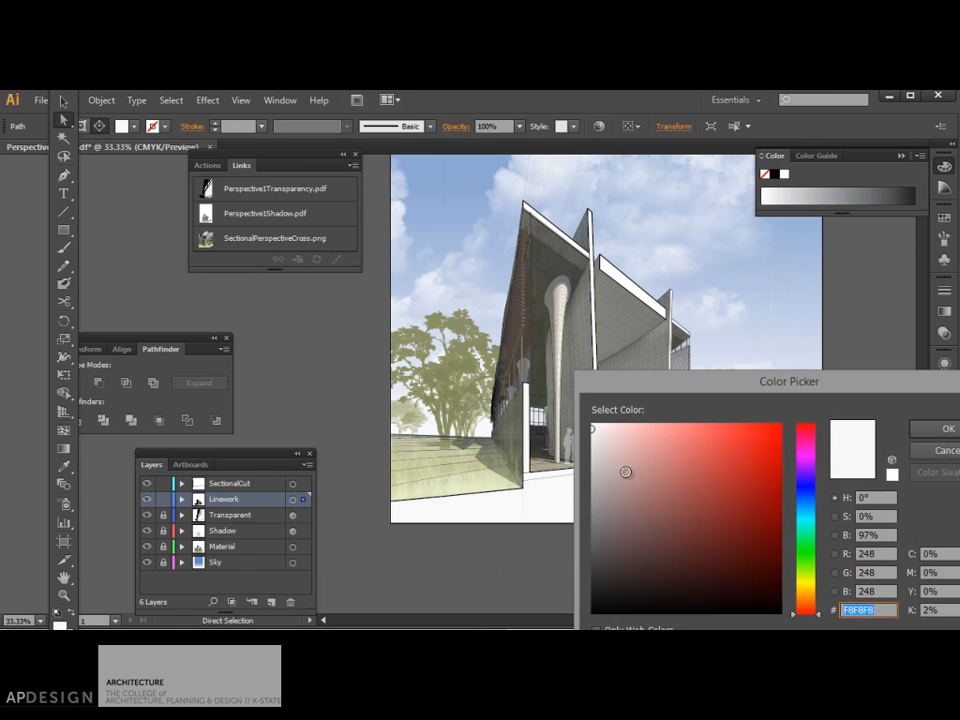
{"action": "left_click", "coordinate": [945, 429]}
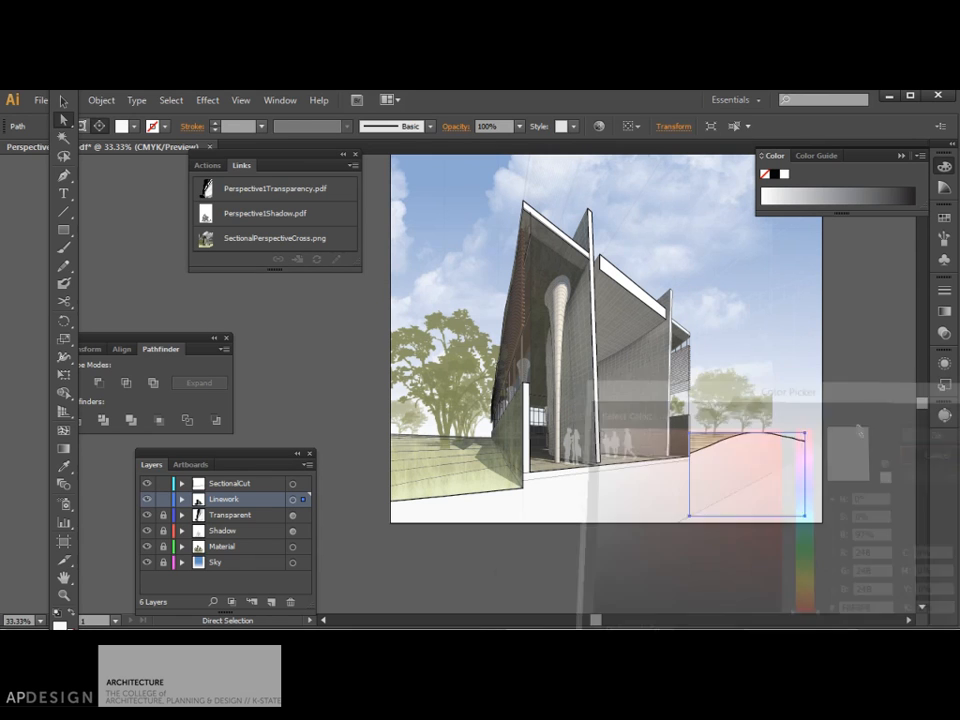
{"action": "left_click", "coordinate": [171, 100]}
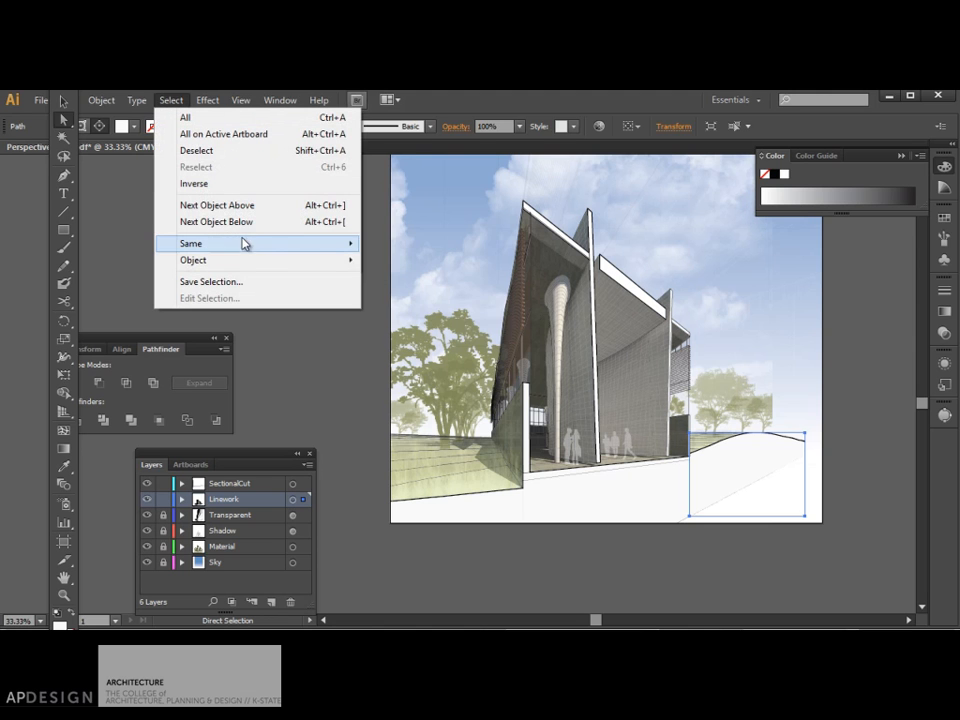
{"action": "mouse_move", "coordinate": [300, 243]}
{"action": "left_click", "coordinate": [438, 257]}
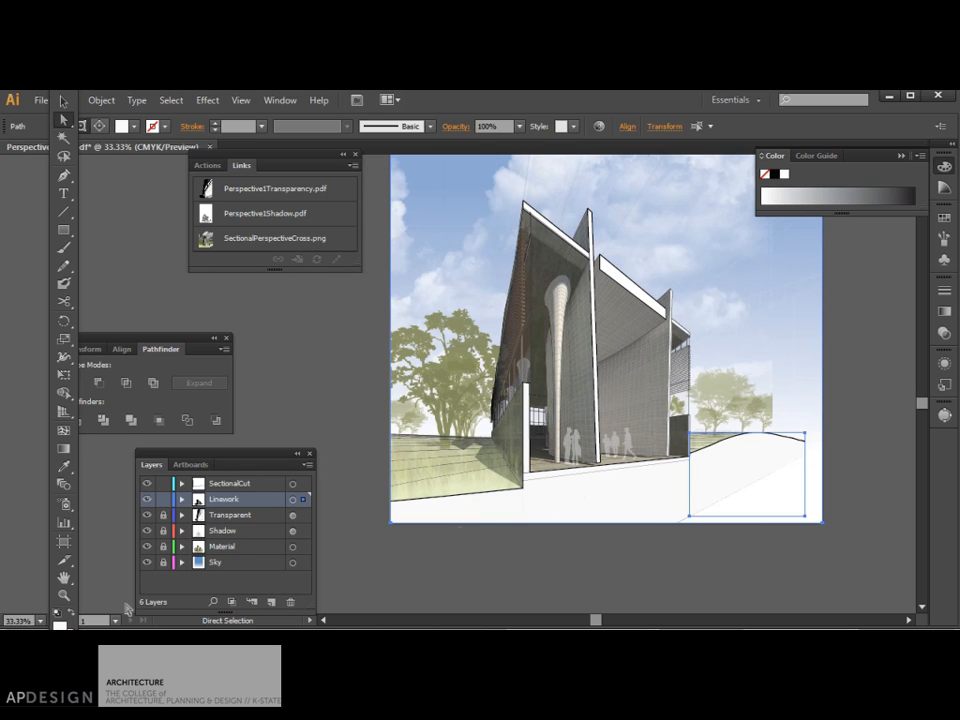
{"action": "double_click", "coordinate": [61, 627]}
{"action": "left_click", "coordinate": [592, 427]}
{"action": "left_click", "coordinate": [918, 427]}
Copy the hill's white fill onto the ground cuts below the building and below the grass steps with the Eyedropper
{"action": "left_click", "coordinate": [659, 518]}
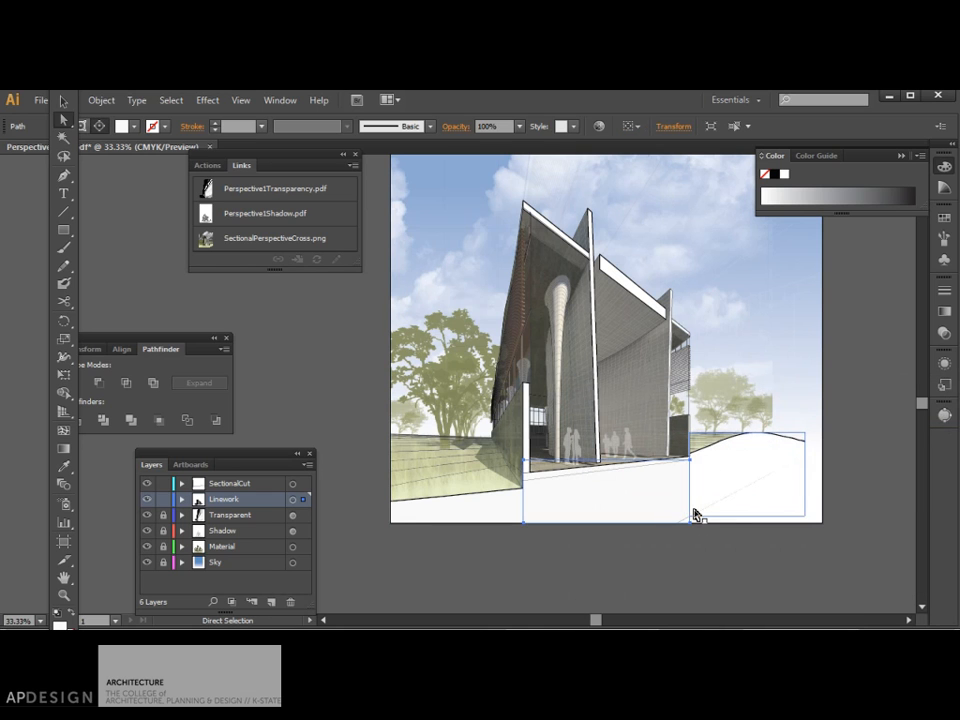
{"action": "key", "text": "i"}
{"action": "left_click", "coordinate": [687, 515]}
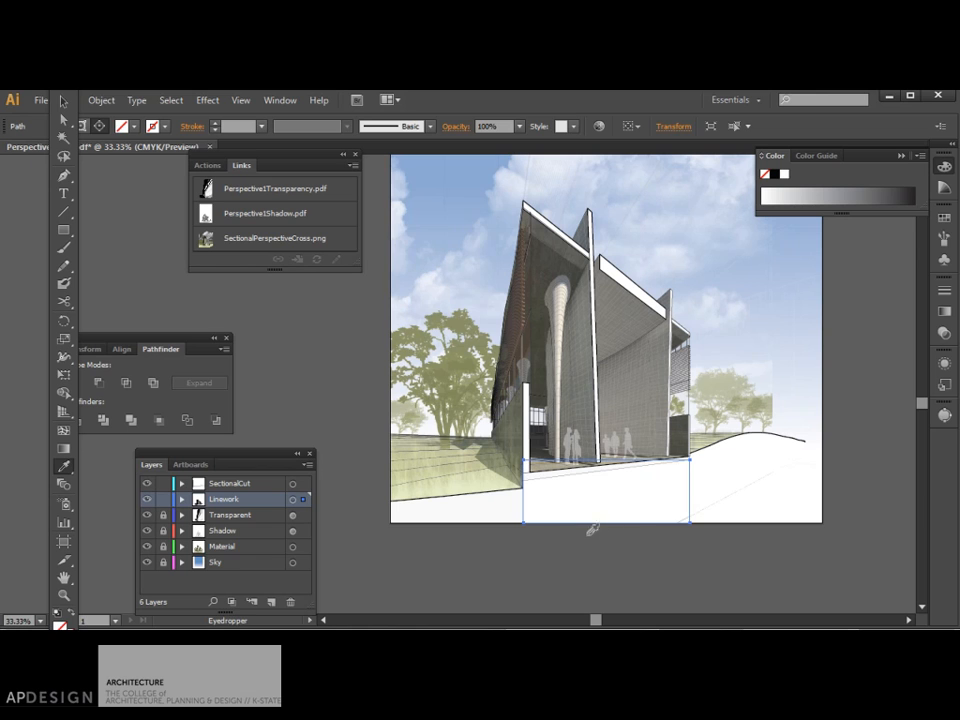
{"action": "key", "text": "v"}
{"action": "left_click", "coordinate": [475, 518]}
{"action": "key", "text": "i"}
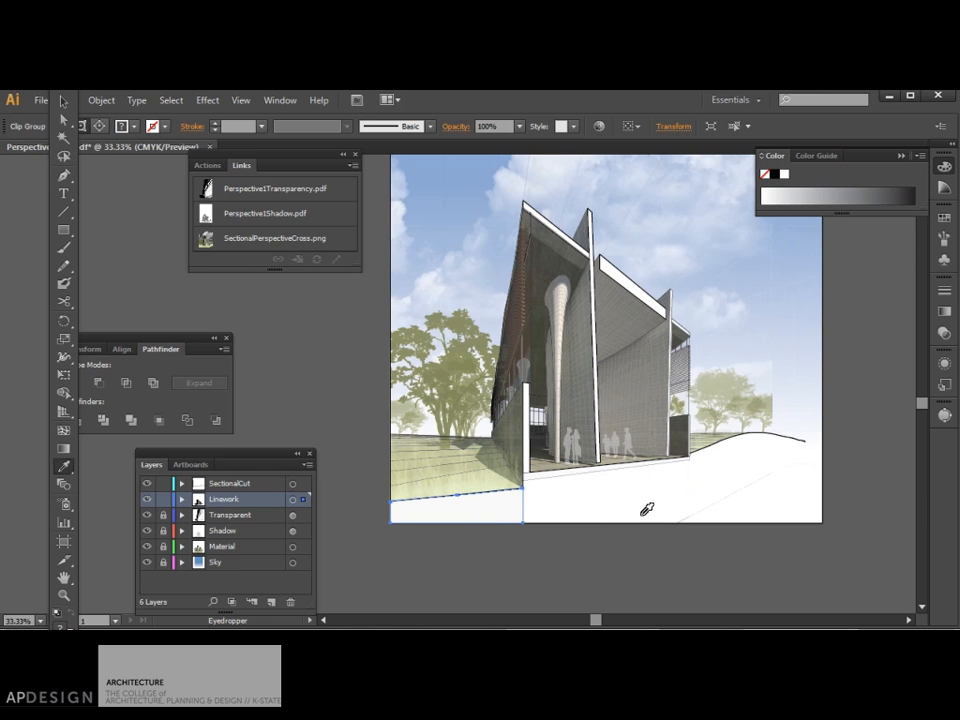
{"action": "left_click", "coordinate": [660, 518]}
Narrow the artboard to 21.2 in wide, bringing its right edge in to where the cloud and tree imagery ends
{"action": "key", "text": "shift+o"}
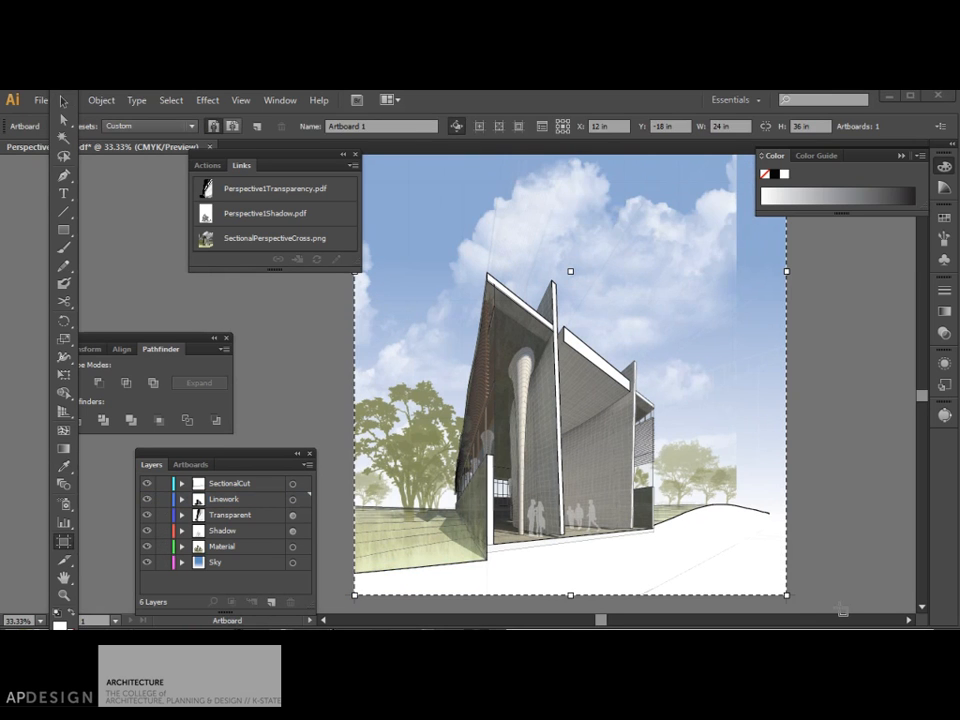
{"action": "left_click", "coordinate": [68, 545]}
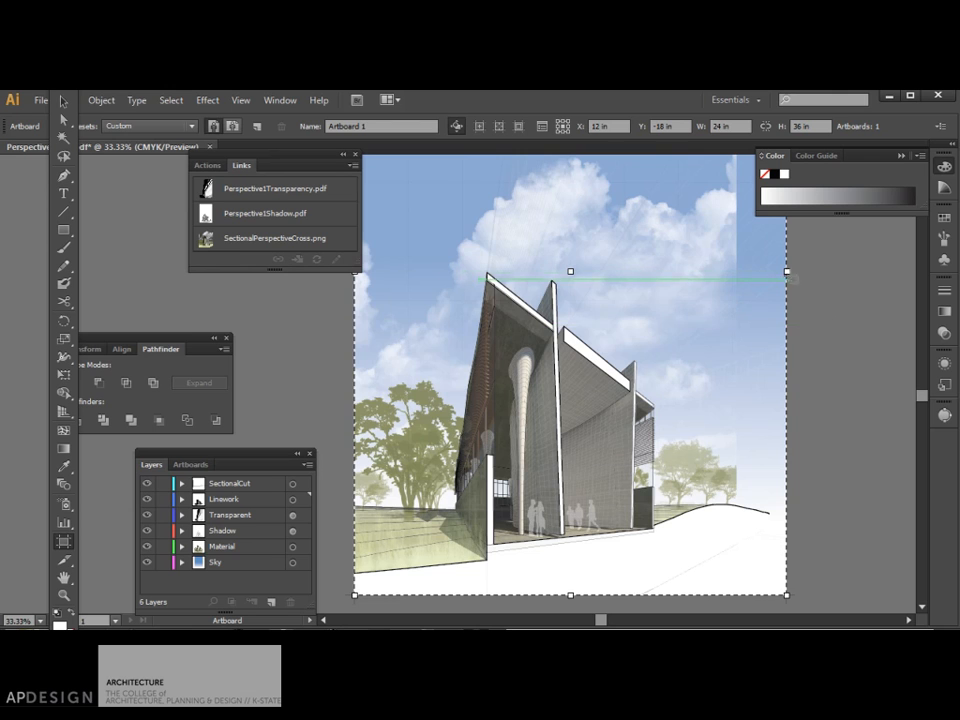
{"action": "left_click_drag", "start_coordinate": [787, 271], "coordinate": [737, 274]}
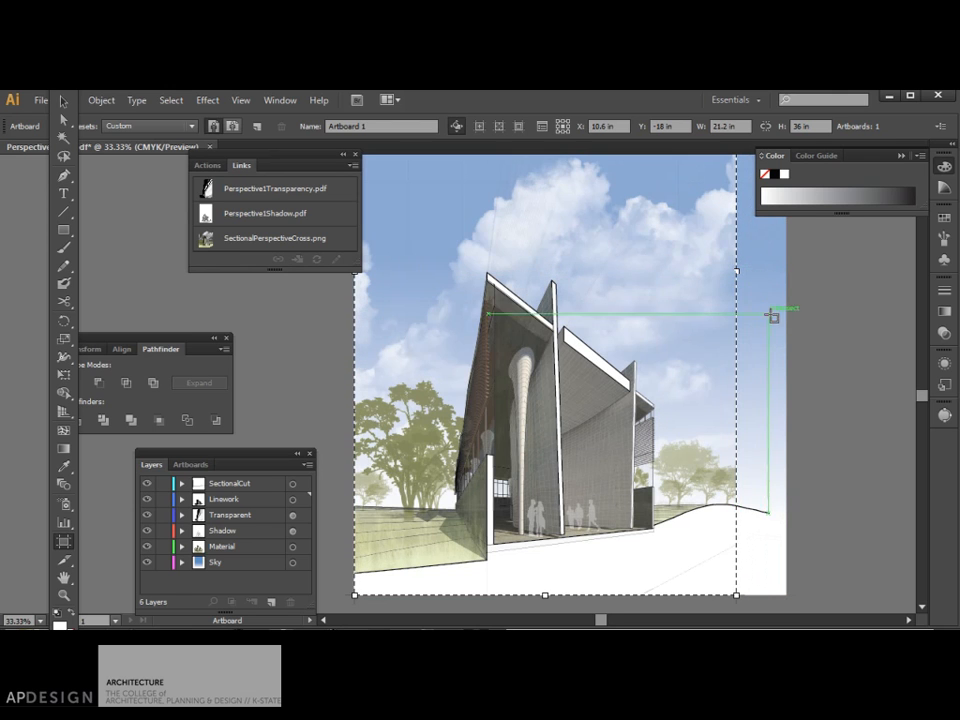
{"action": "scroll", "coordinate": [808, 348], "scroll_direction": "up", "scroll_amount": 3}
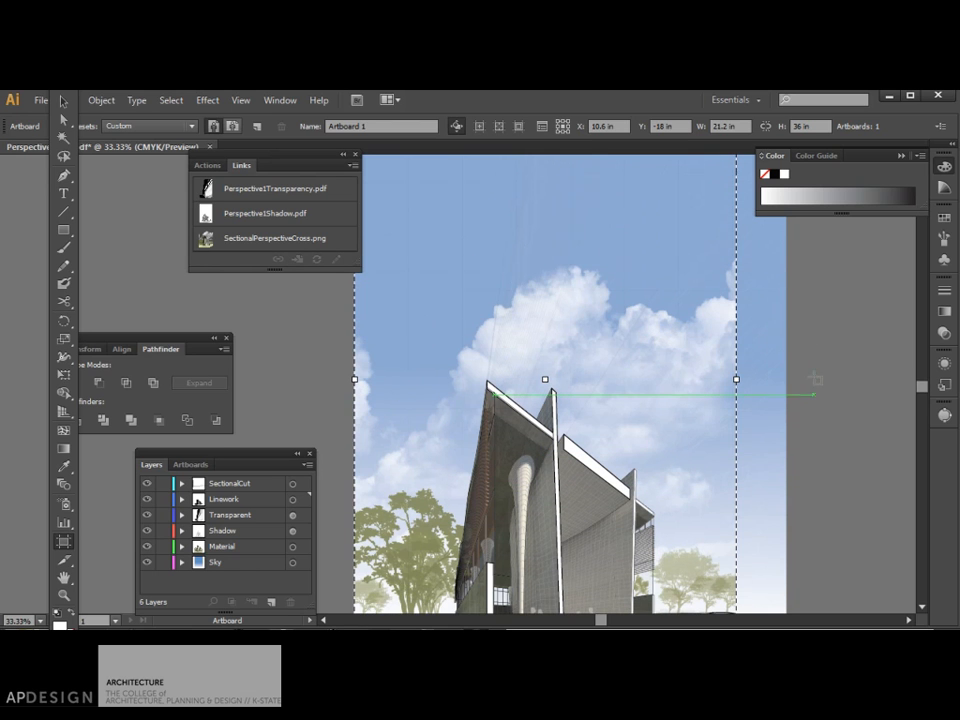
{"action": "scroll", "coordinate": [762, 350], "scroll_direction": "down", "scroll_amount": 3}
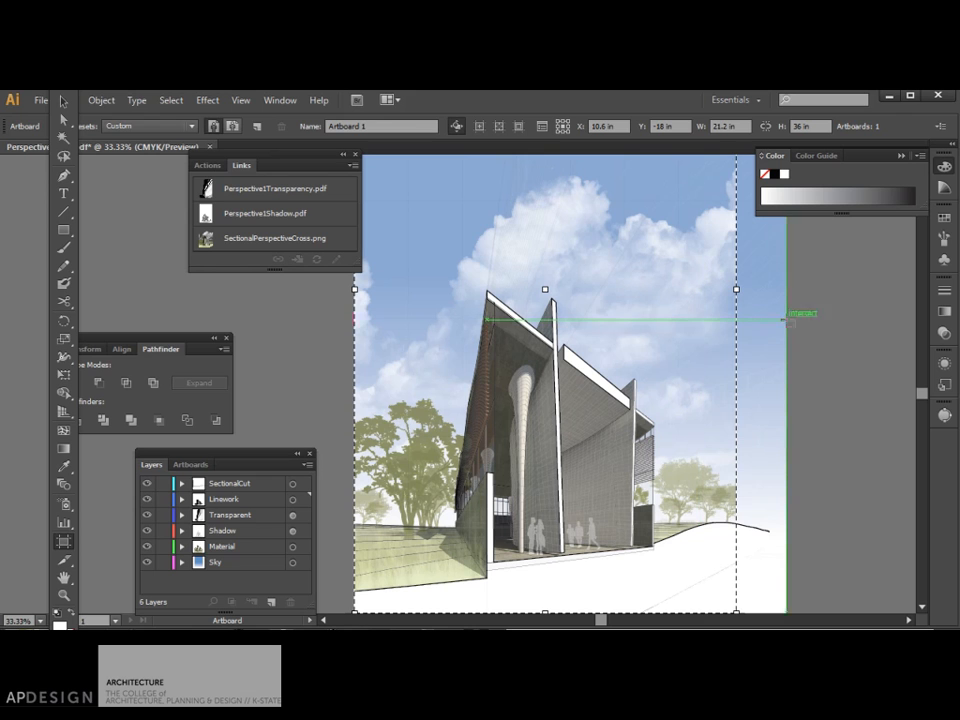
{"action": "left_click", "coordinate": [63, 102]}
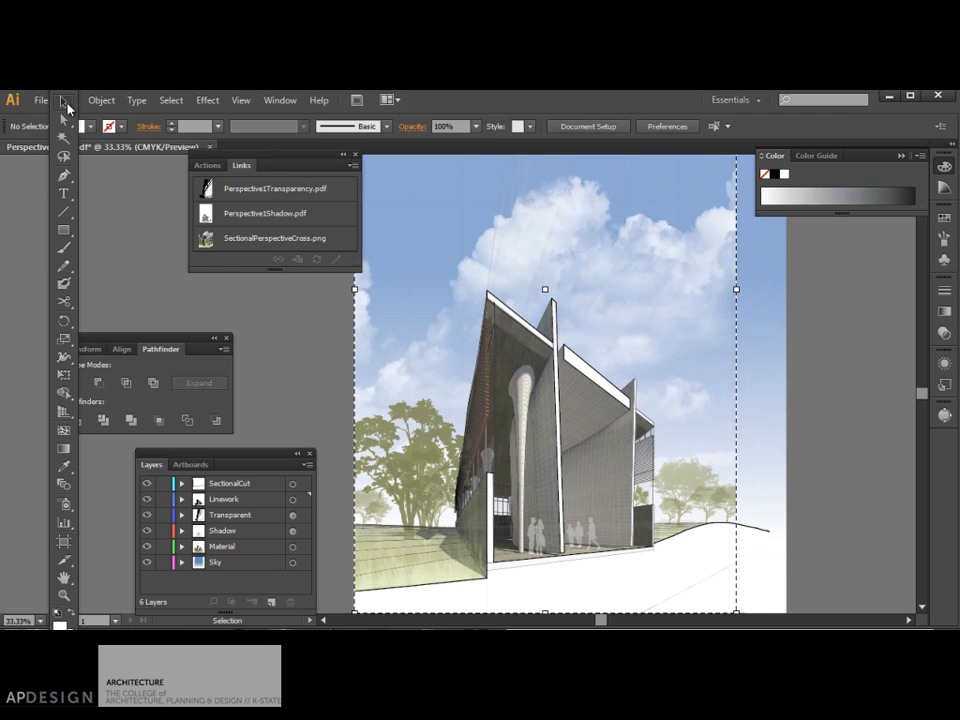
{"action": "left_click", "coordinate": [790, 440]}
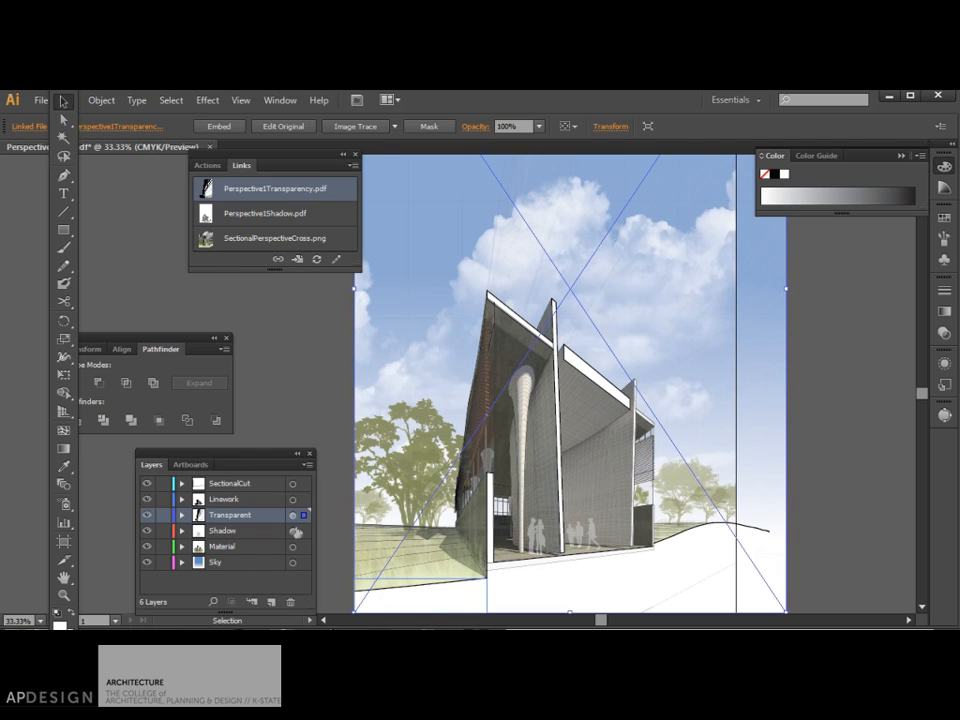
{"action": "left_click", "coordinate": [262, 404]}
{"action": "left_click", "coordinate": [38, 100]}
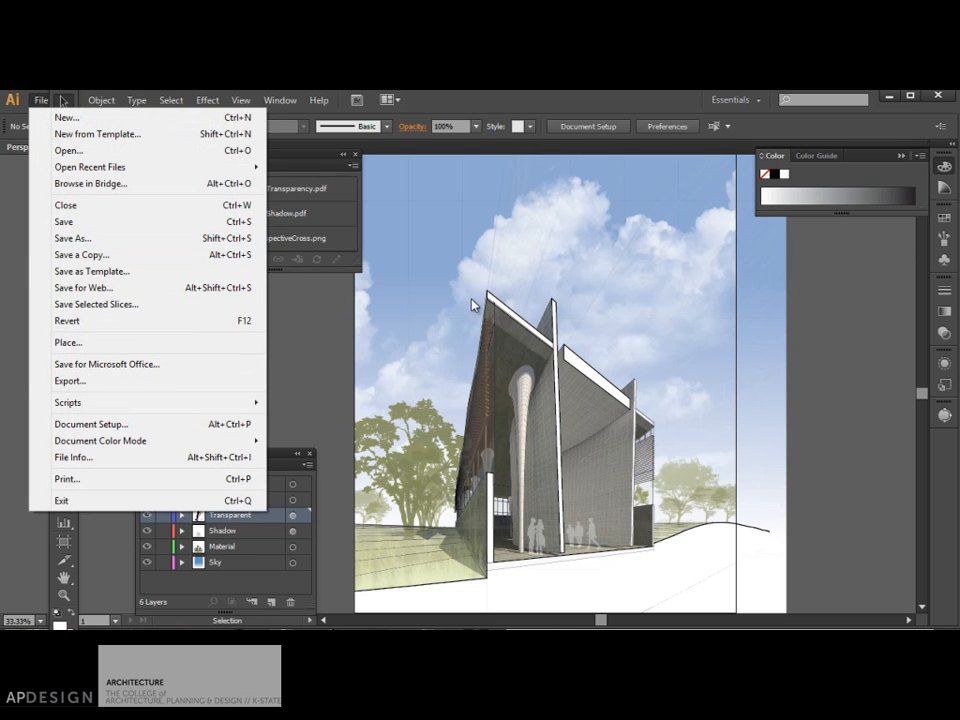
{"action": "left_click", "coordinate": [120, 240]}
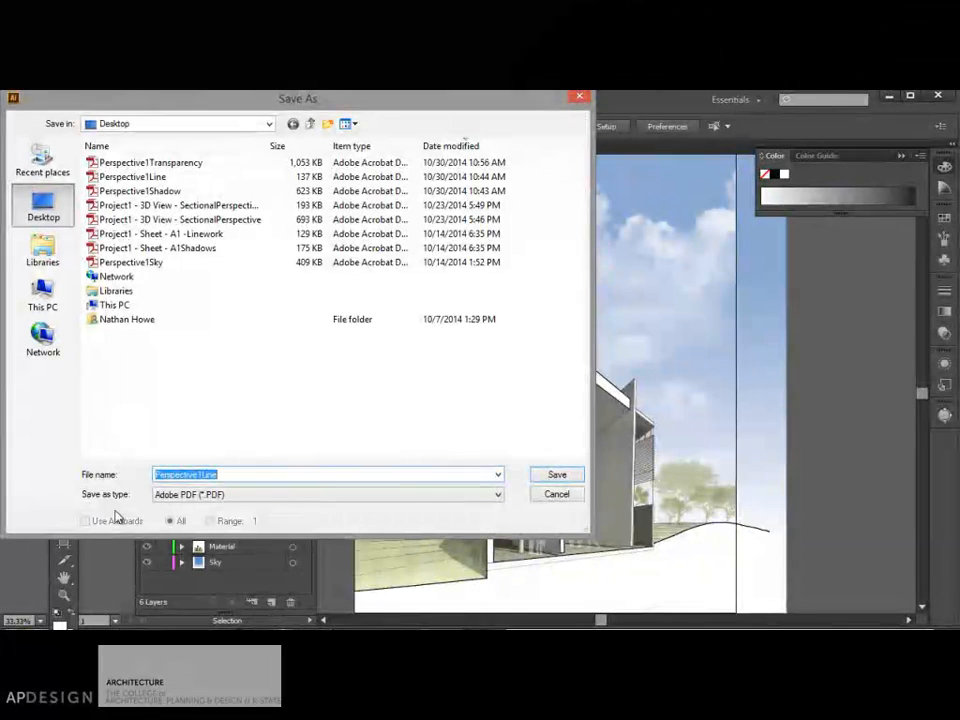
{"action": "left_click", "coordinate": [213, 495]}
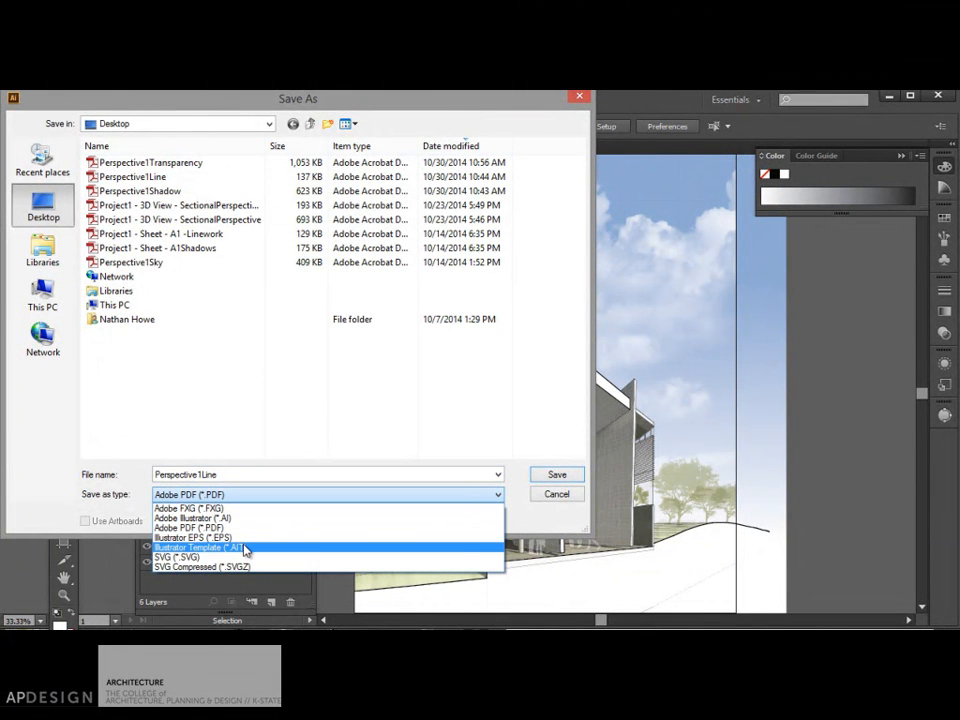
{"action": "left_click", "coordinate": [540, 507]}
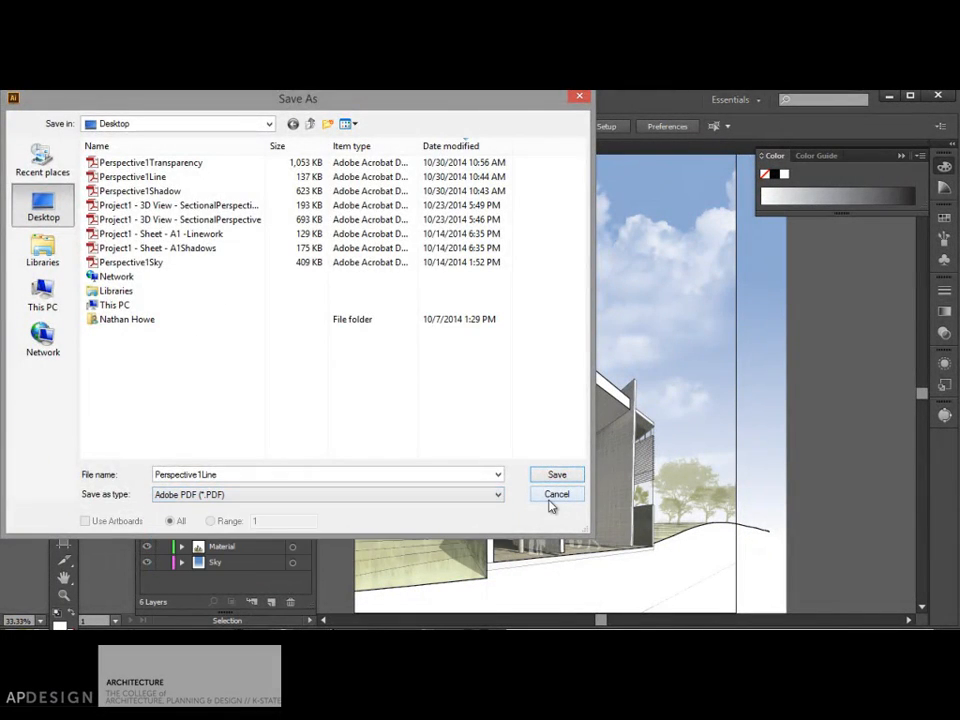
{"action": "left_click", "coordinate": [555, 494]}
Export the artwork to the Desktop as Perspective1Line.tif, limited to the artboard, in CMYK at High (300 ppi) with Art Optimized anti-aliasing
{"action": "left_click", "coordinate": [40, 100]}
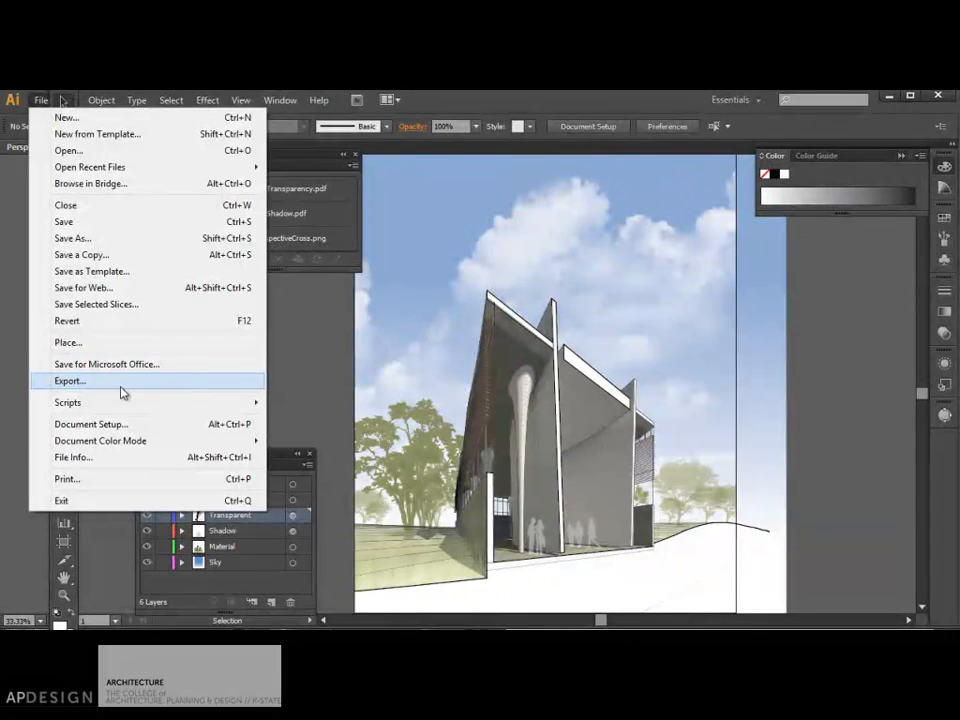
{"action": "left_click", "coordinate": [122, 384]}
{"action": "left_click", "coordinate": [237, 496]}
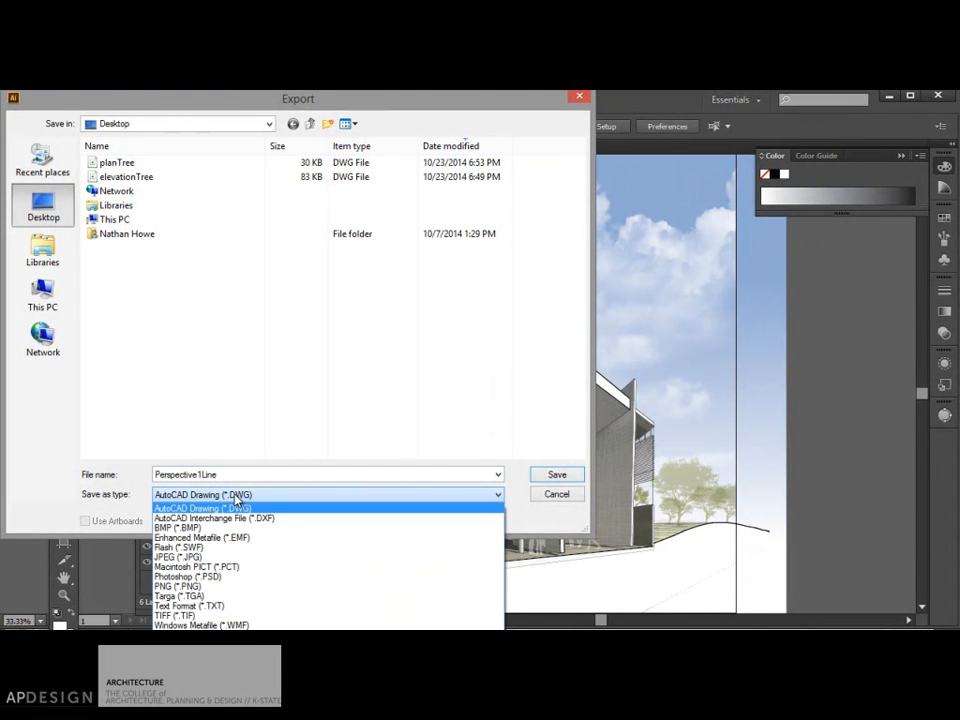
{"action": "left_click", "coordinate": [237, 567]}
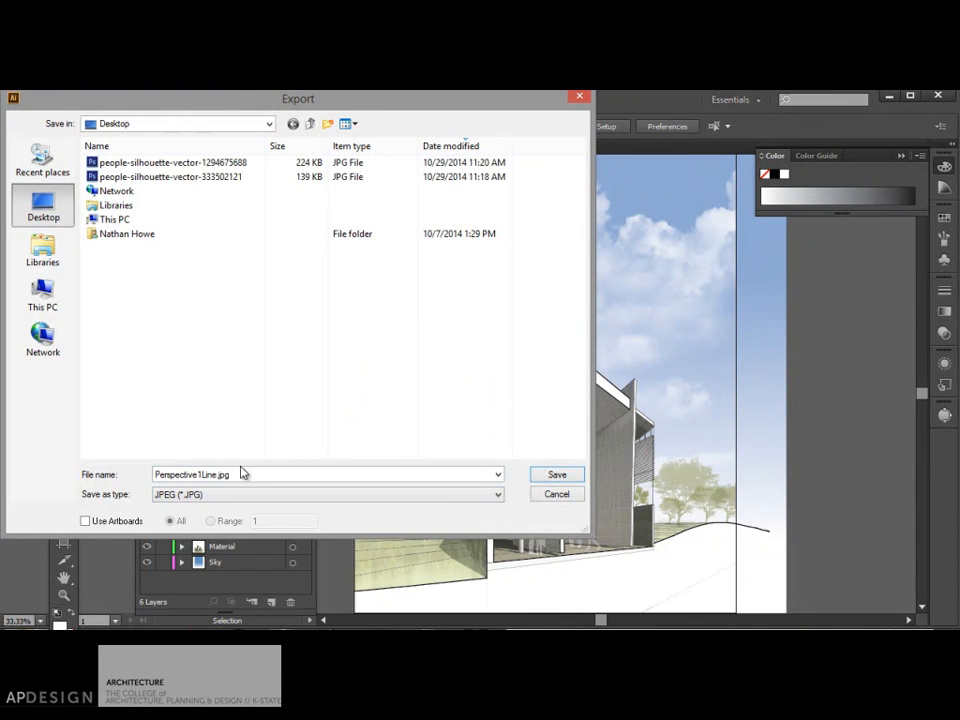
{"action": "left_click", "coordinate": [242, 496]}
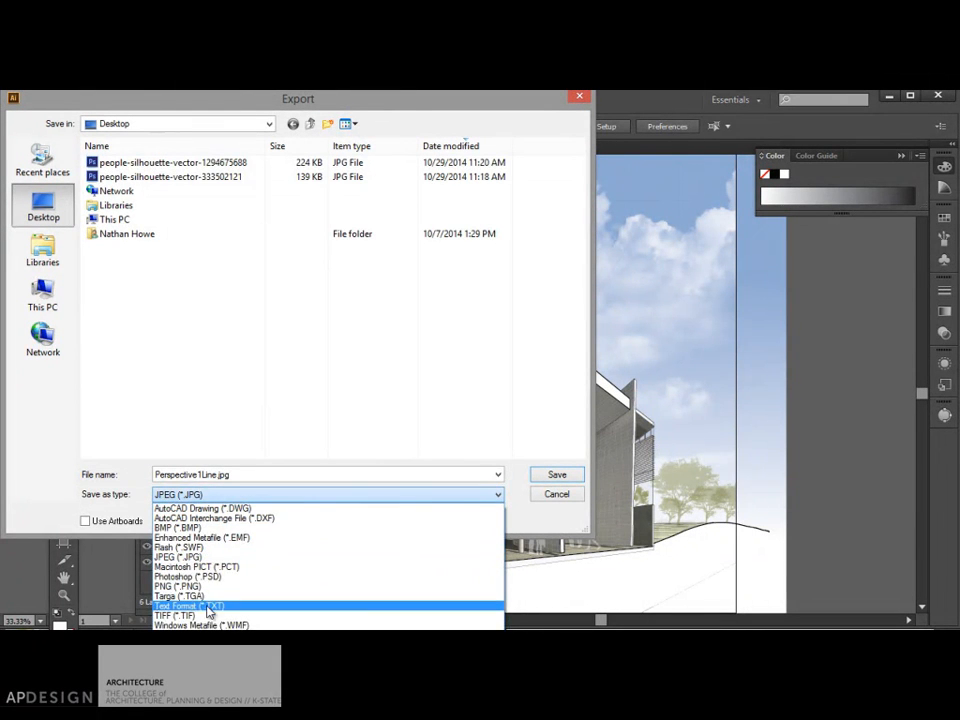
{"action": "left_click", "coordinate": [180, 615]}
{"action": "left_click", "coordinate": [86, 521]}
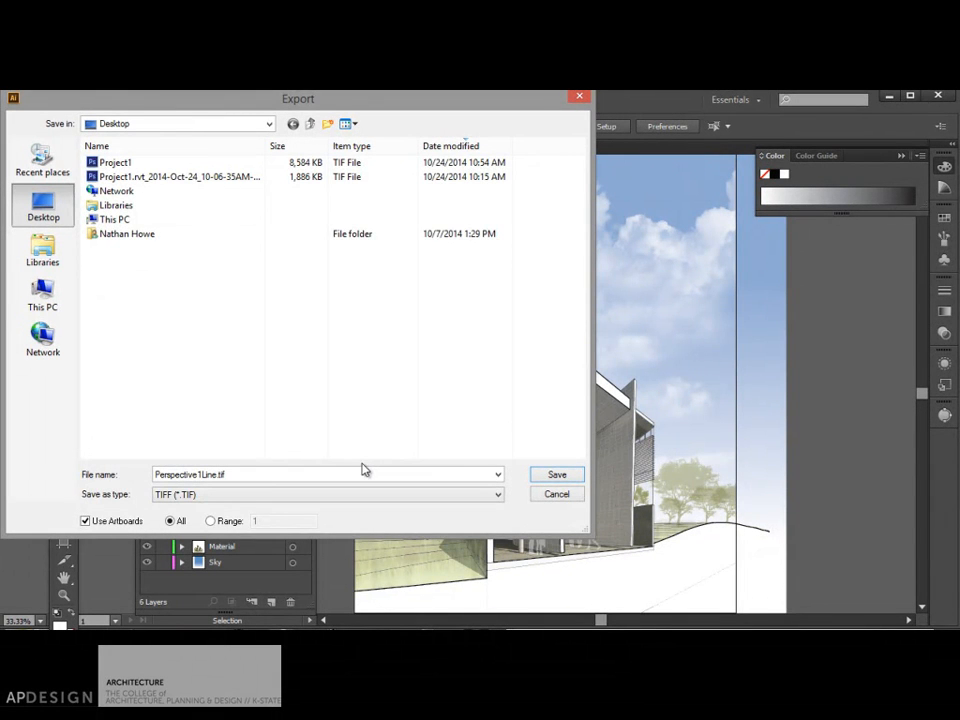
{"action": "left_click", "coordinate": [557, 476]}
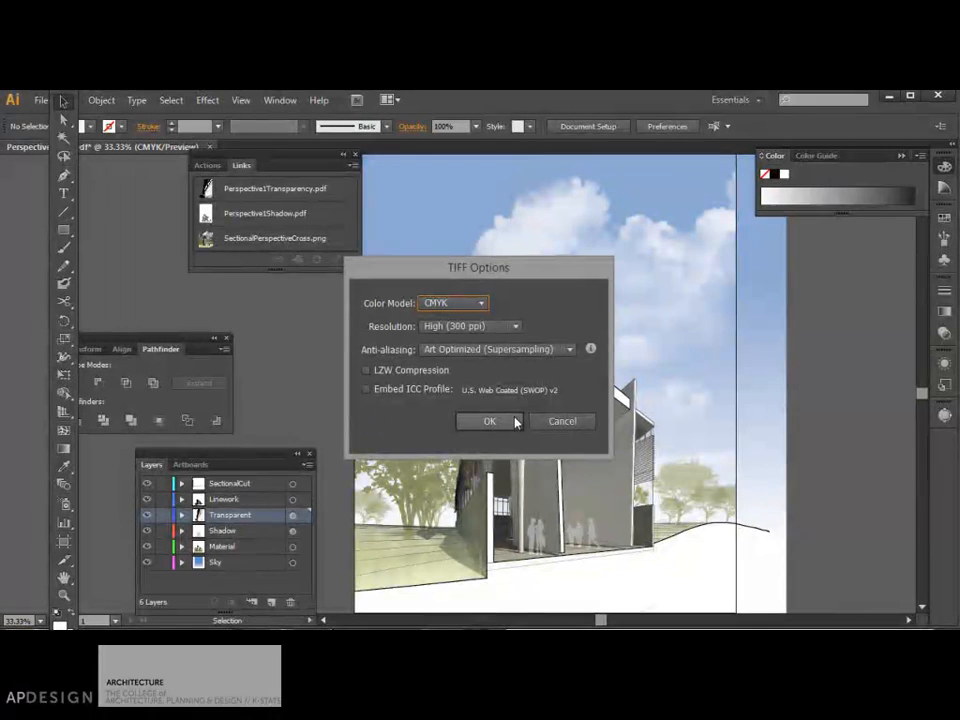
{"action": "left_click", "coordinate": [489, 421]}
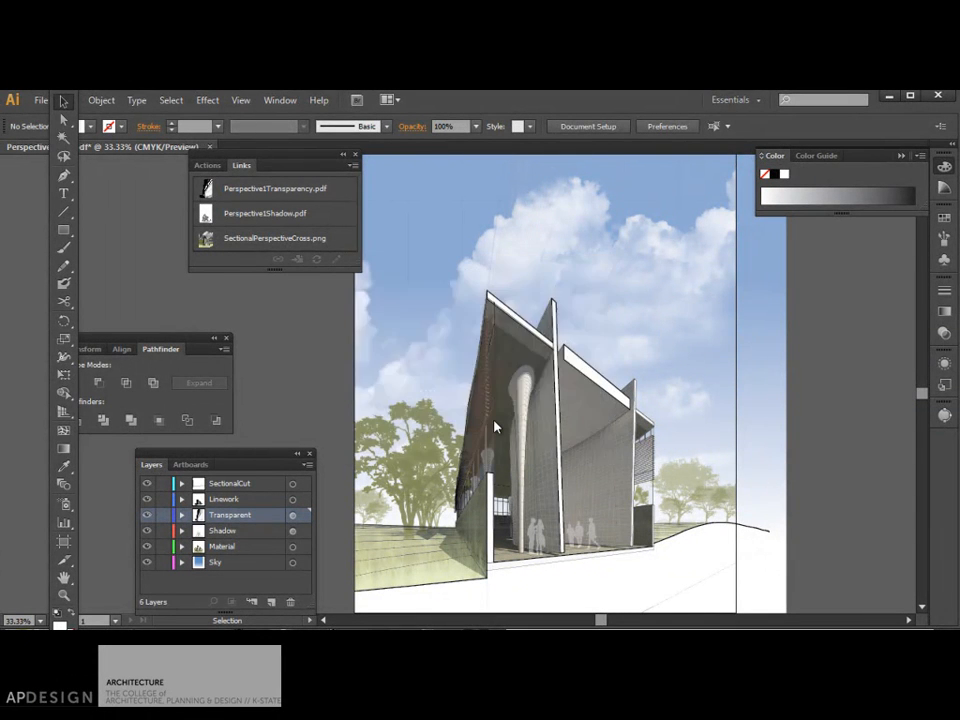